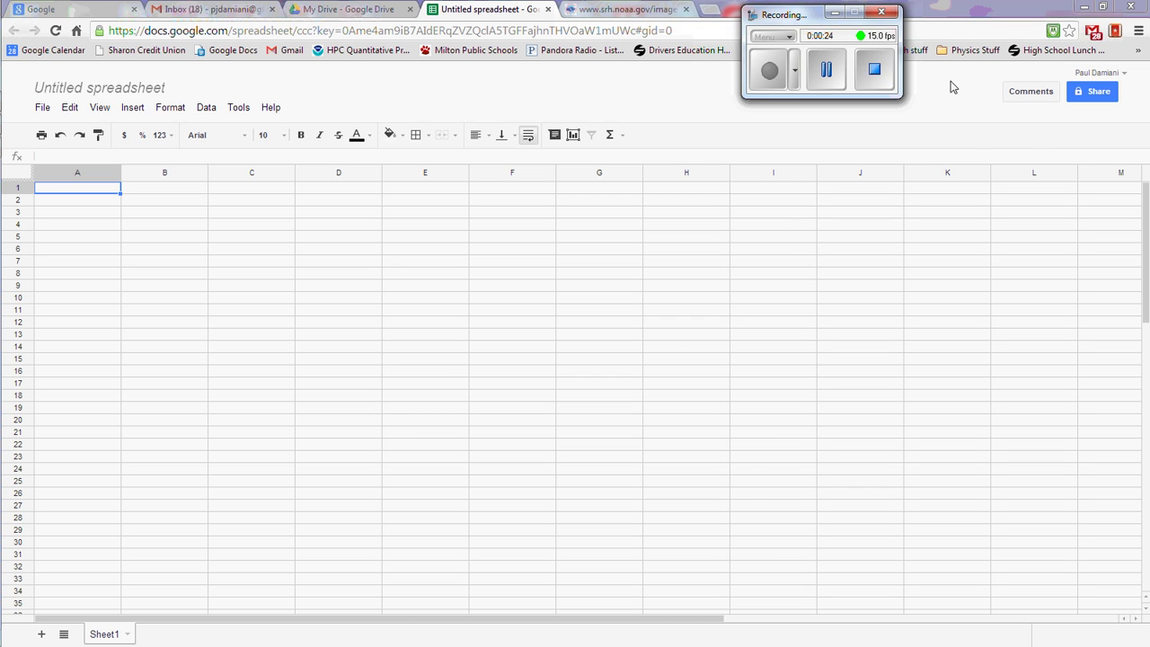
- Rename the untitled spreadsheet as "Annual Temperature over the past 100 years"
left_click(834, 12)
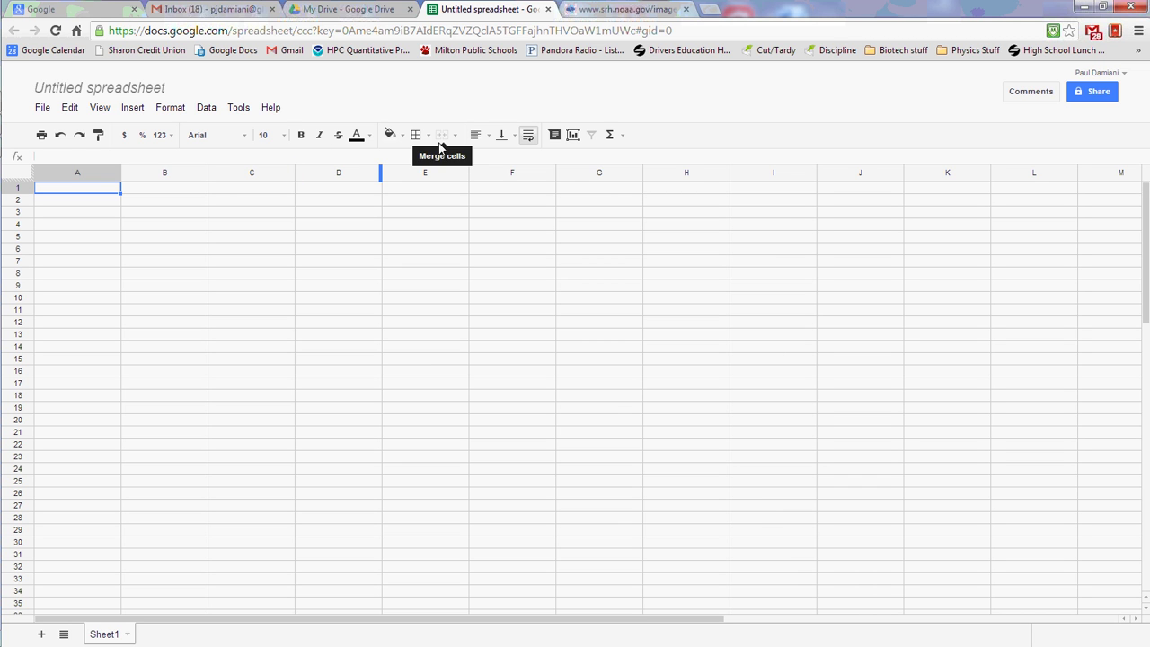
left_click(108, 90)
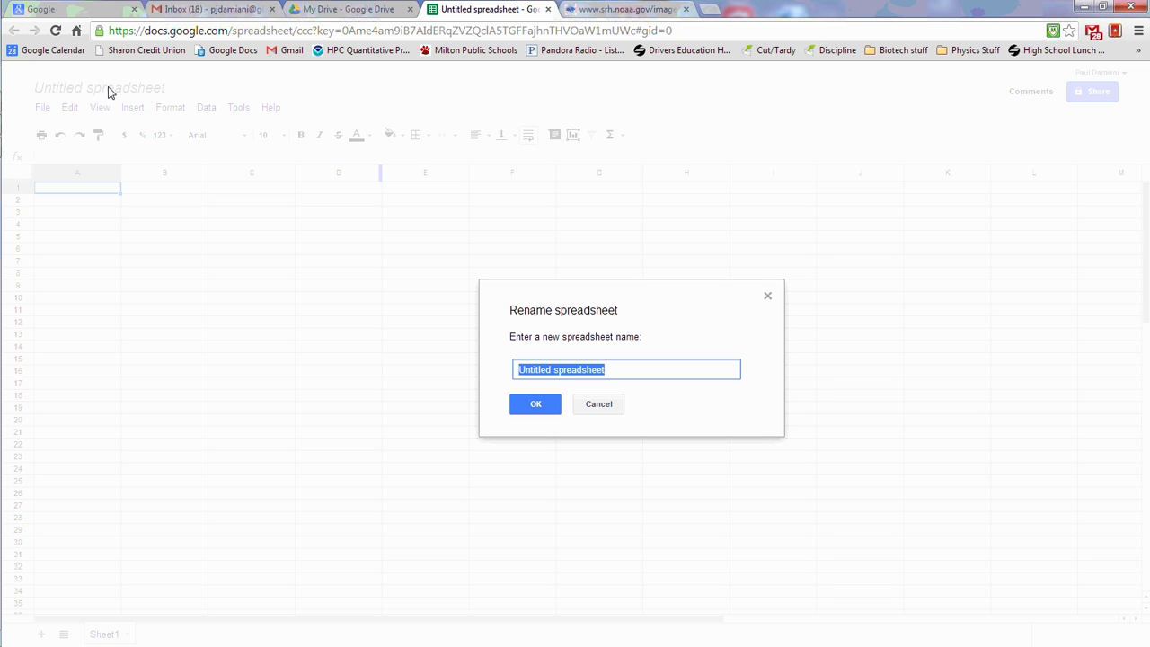
type("Annual Temperat")
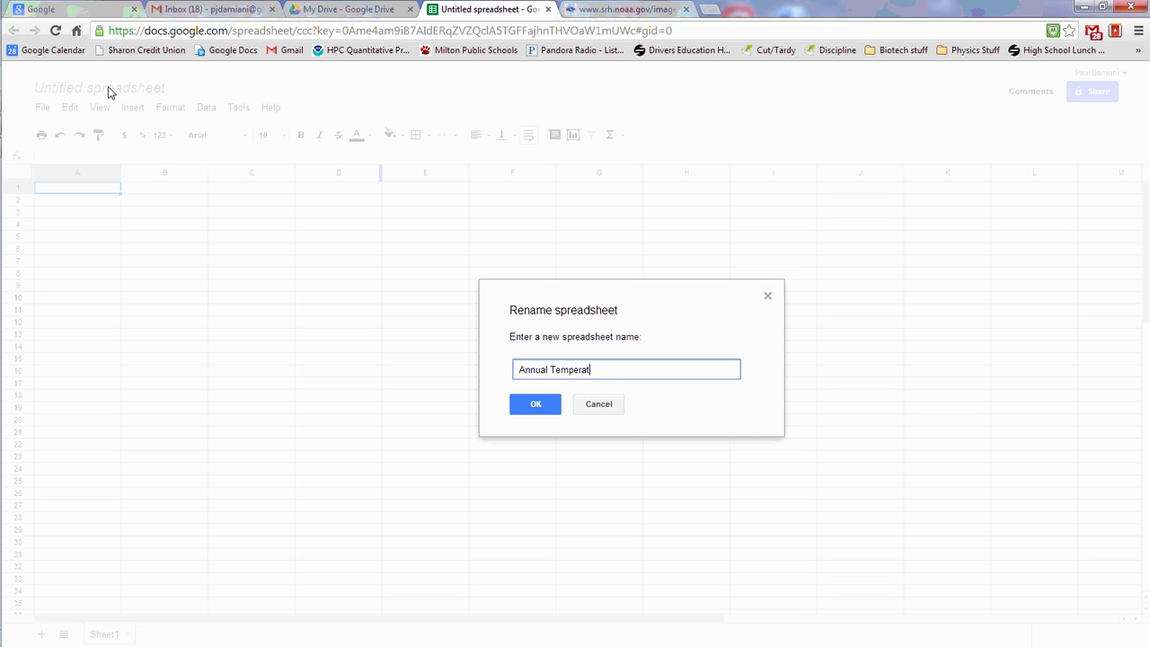
type("iue over the past 100 years")
key("Return")
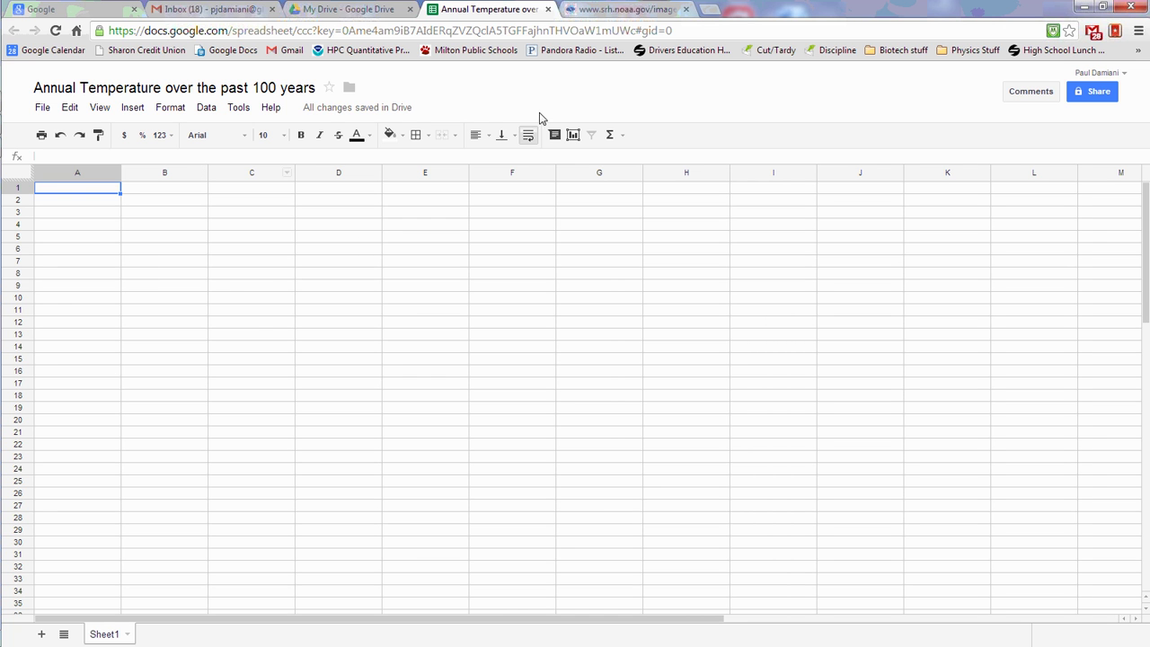
- Examine the annual temperature columns in the NOAA Austin PDF, ending at the page that covers 1971 to 2004
left_click(636, 8)
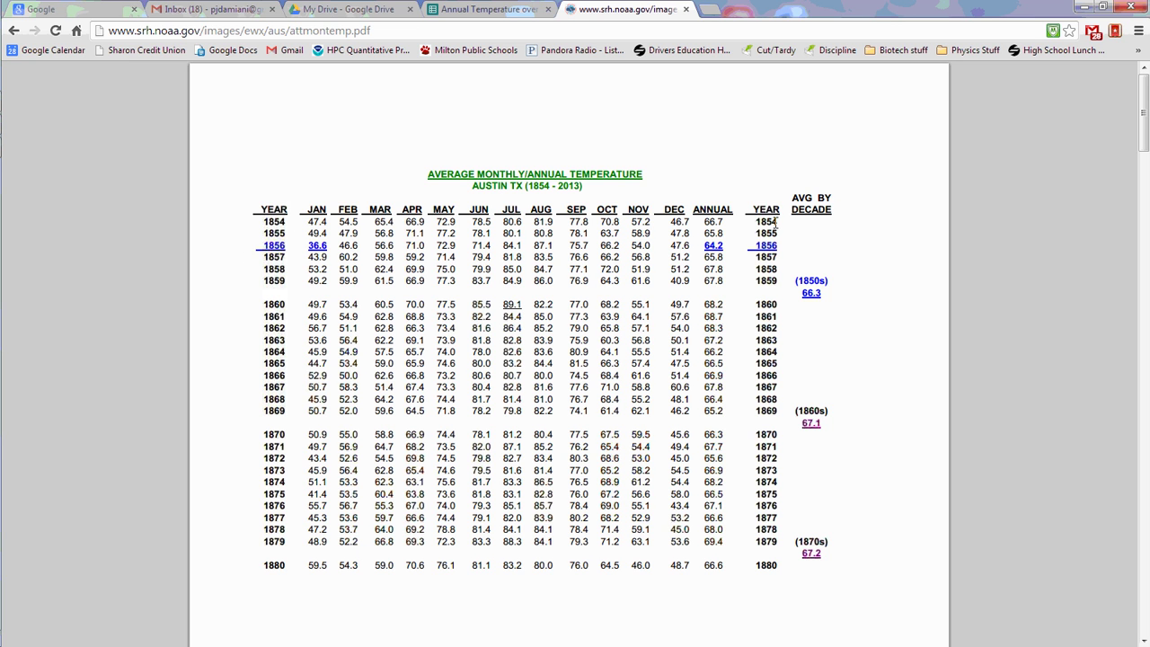
scroll(704, 254, "down", 4)
scroll(705, 255, "up", 3)
scroll(704, 256, "up", 2)
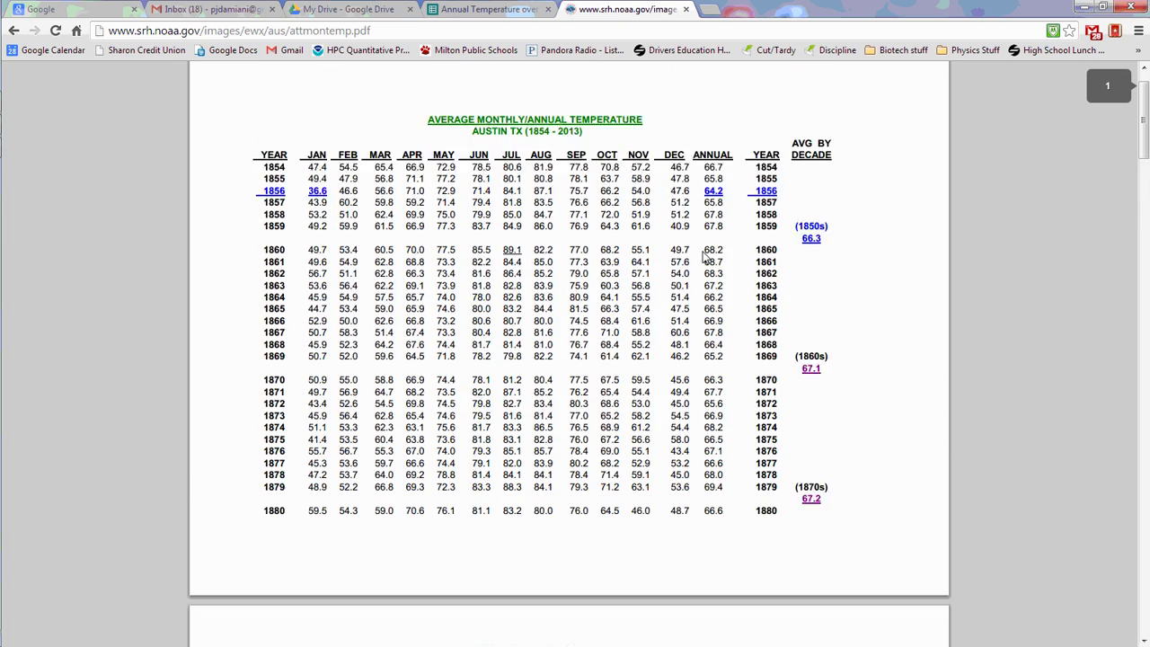
scroll(704, 257, "down", 5)
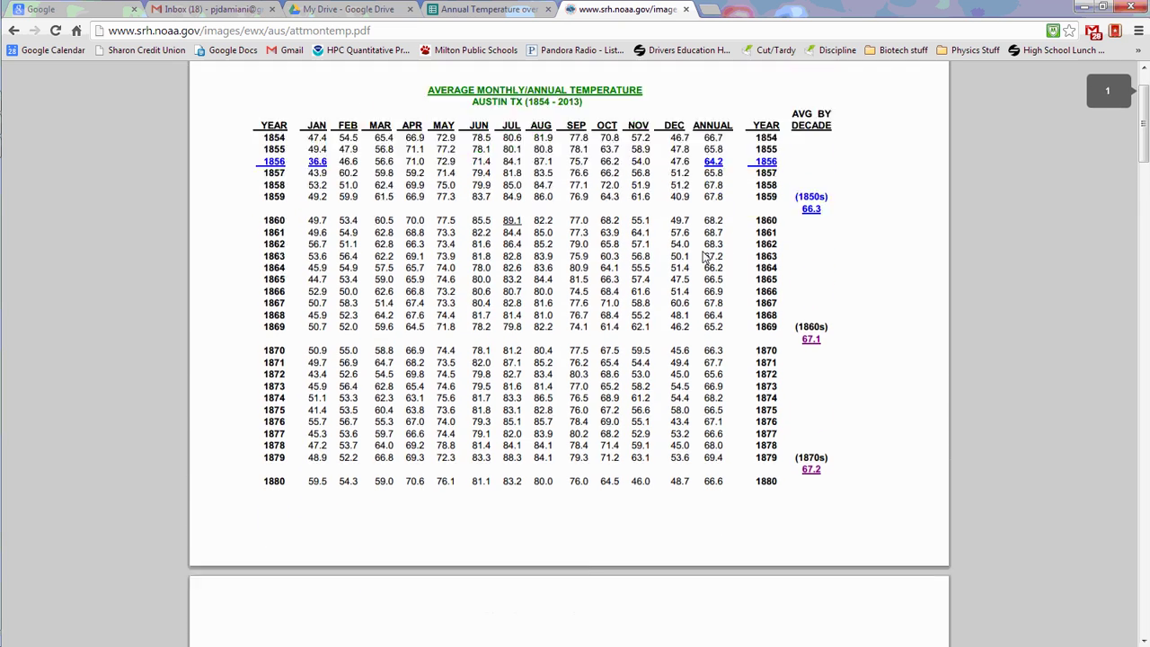
scroll(704, 258, "down", 4)
scroll(704, 256, "down", 20)
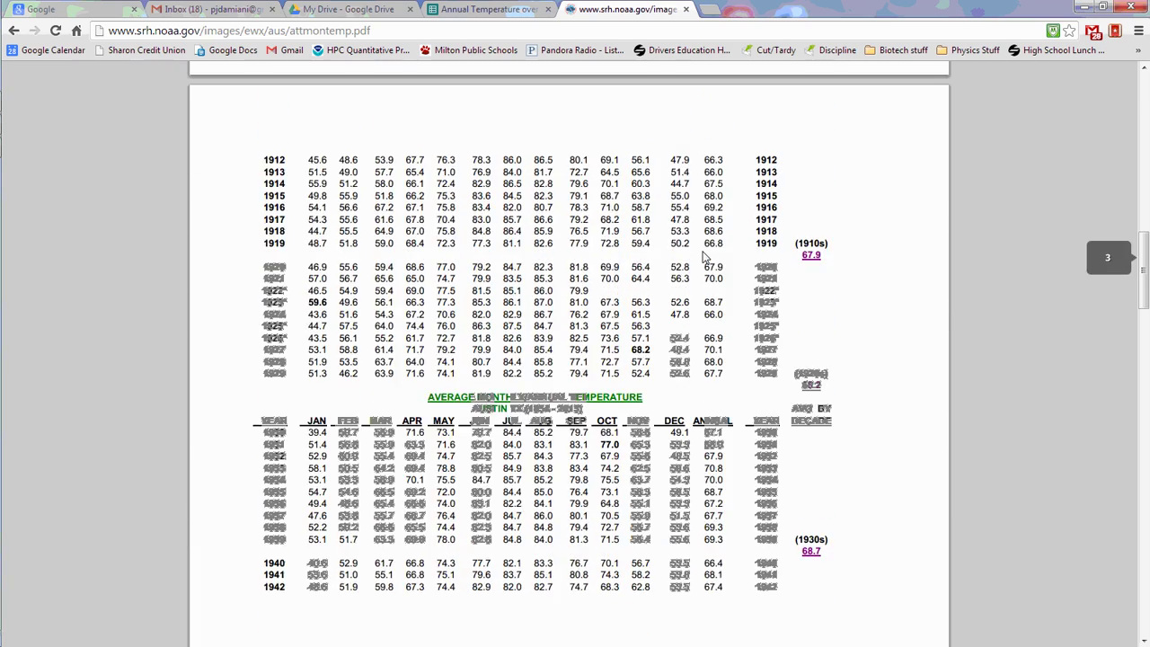
scroll(704, 258, "up", 5)
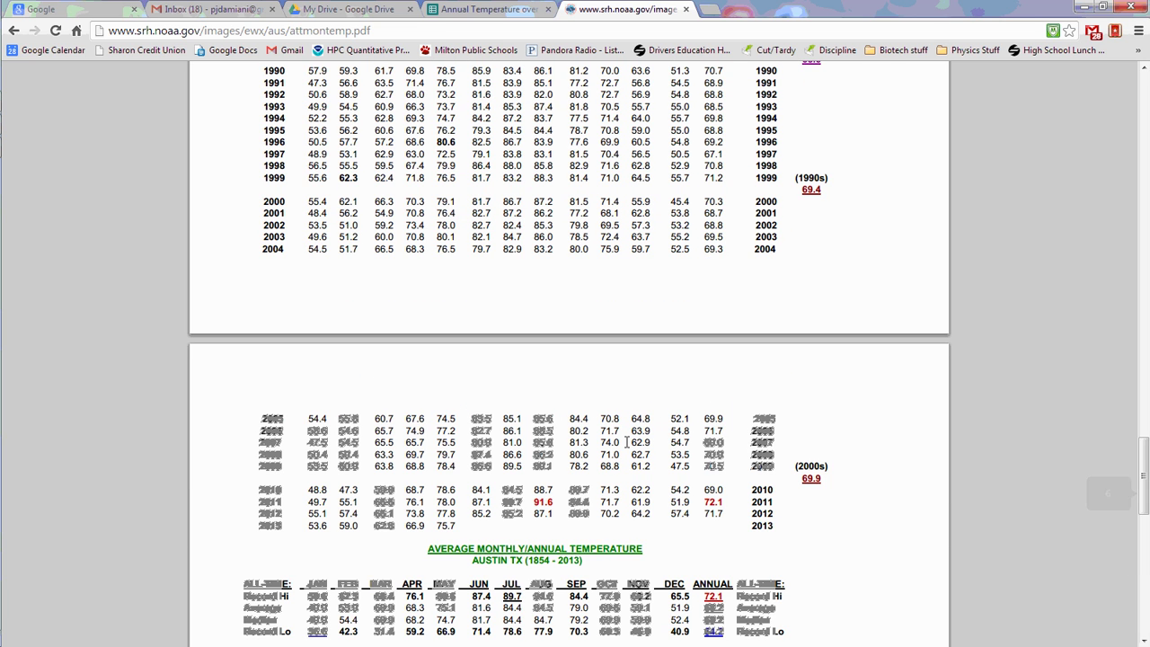
scroll(719, 460, "up", 15)
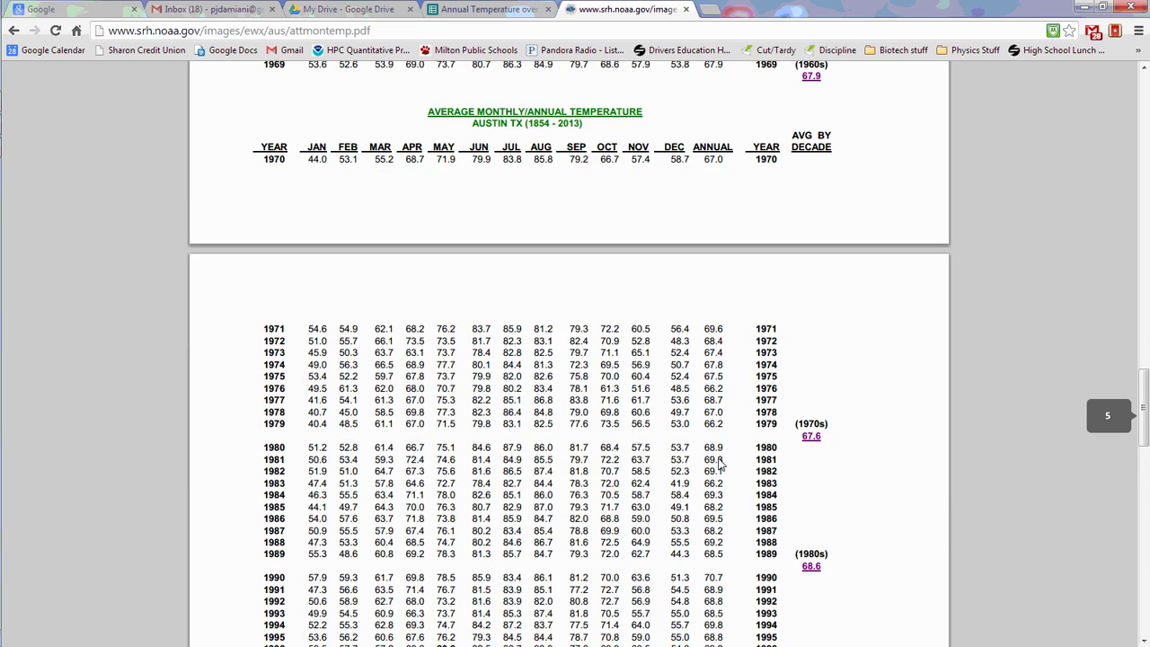
scroll(718, 463, "down", 7)
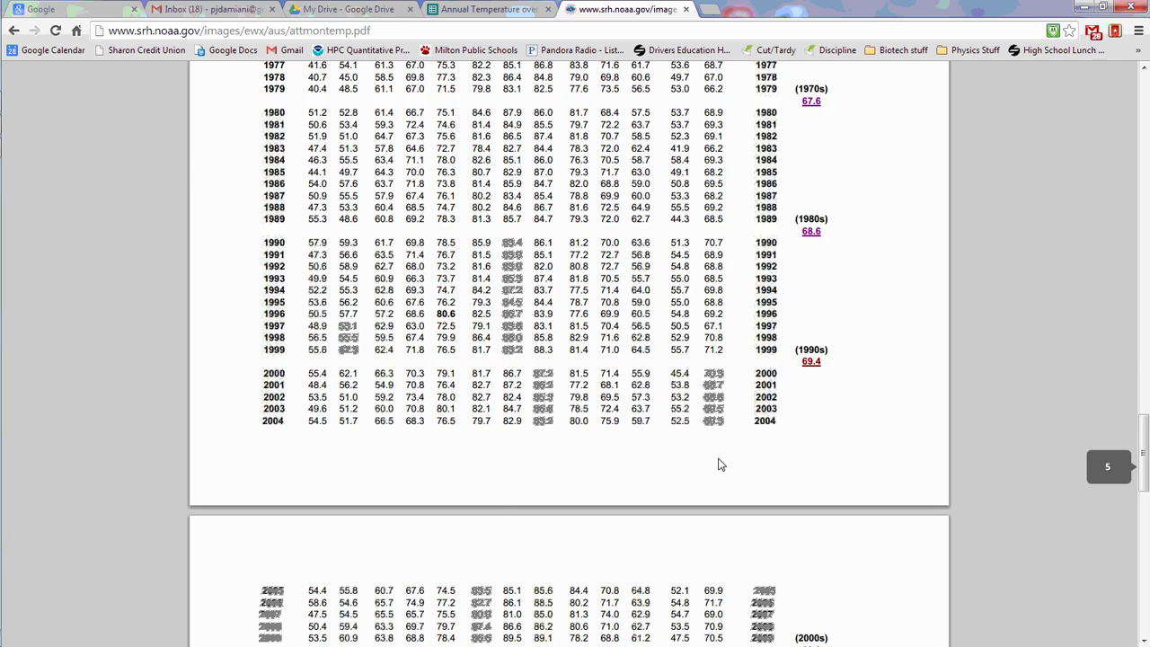
scroll(719, 463, "up", 2)
scroll(719, 463, "down", 1)
scroll(719, 464, "up", 1)
scroll(718, 463, "up", 1)
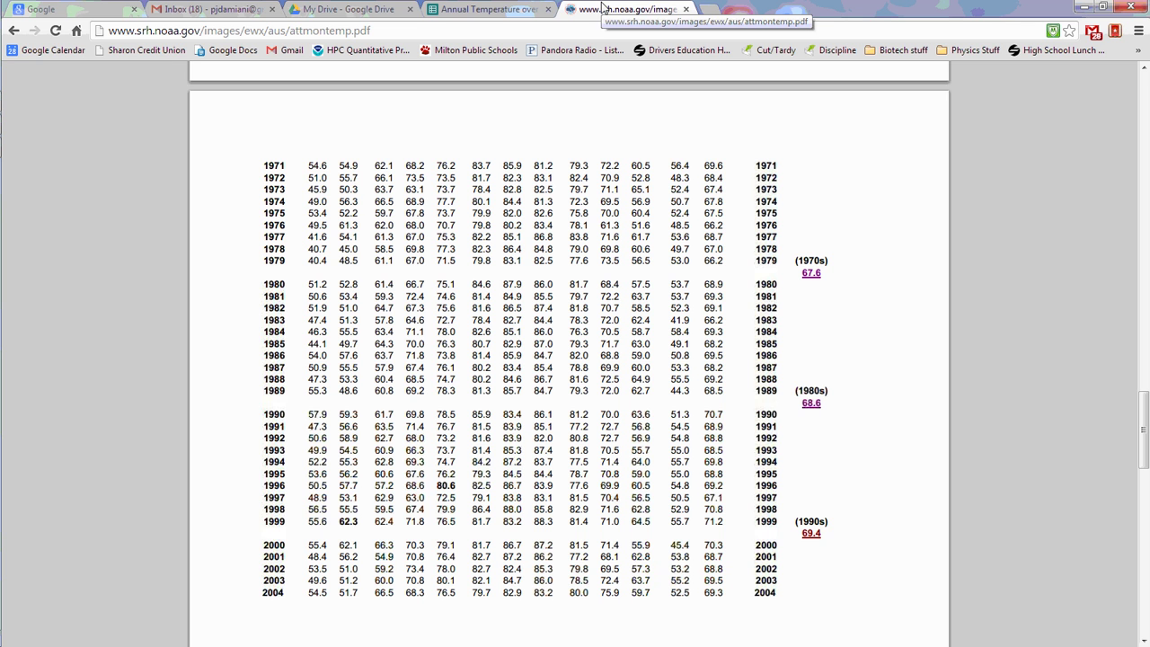
- Split the spreadsheet and the temperature PDF into separate windows side by side, and minimize the remaining Drive window
left_click_drag(624, 13, 616, 117)
key("super+Right")
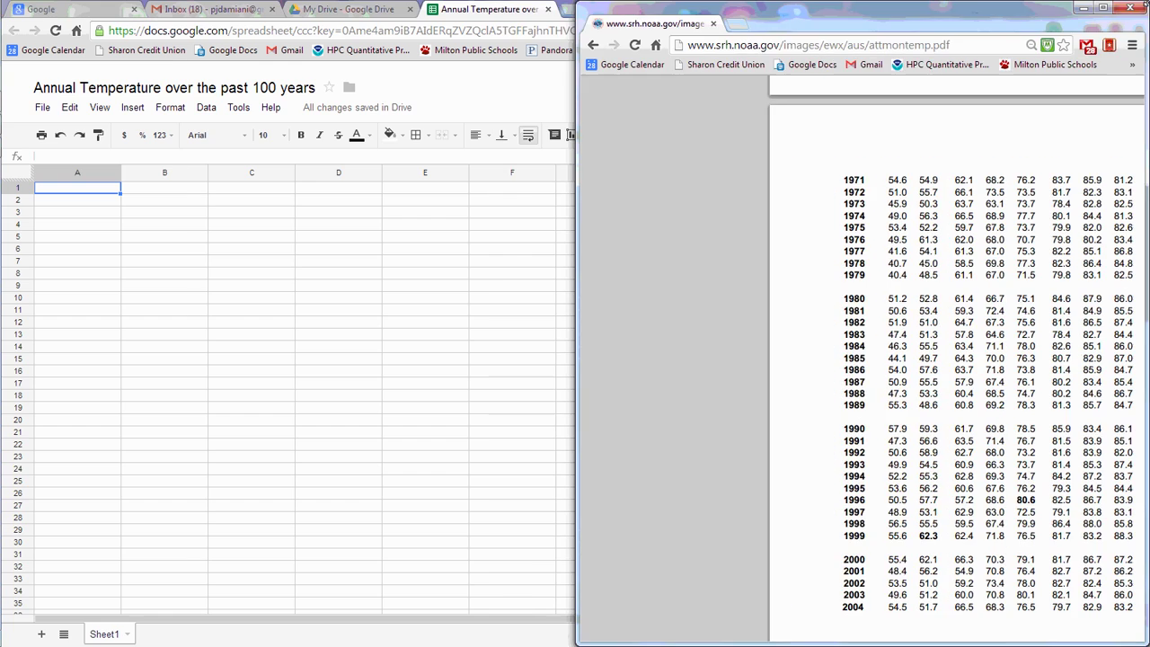
key("super+Up")
left_click_drag(512, 7, 488, 123)
key("super+Left")
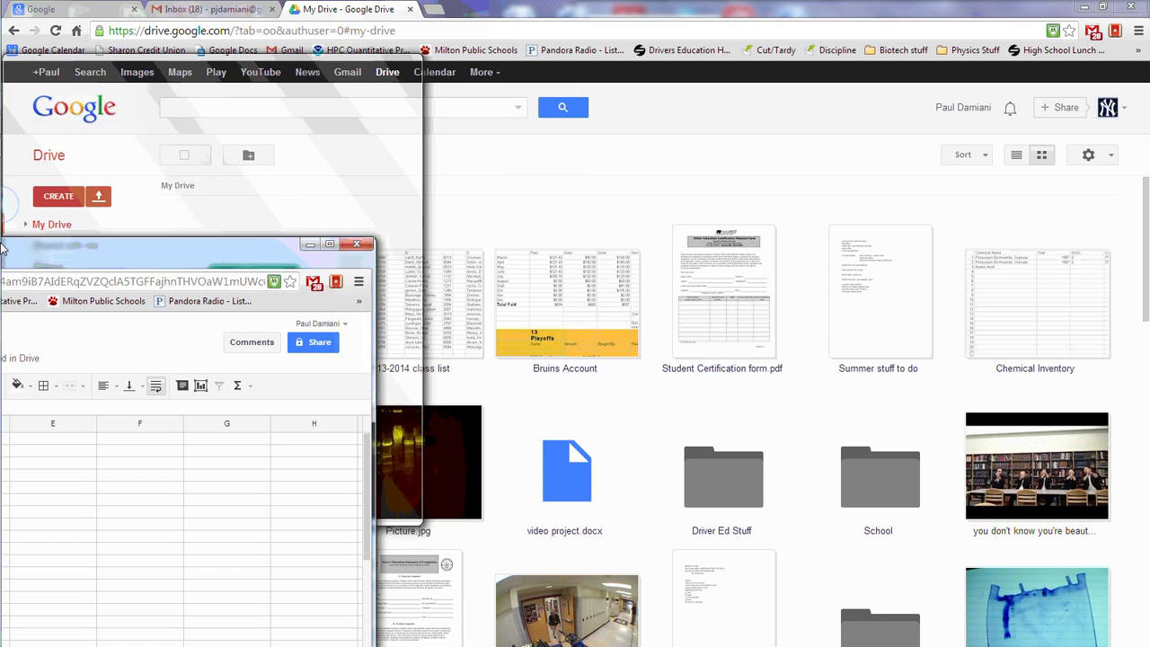
left_click(1085, 7)
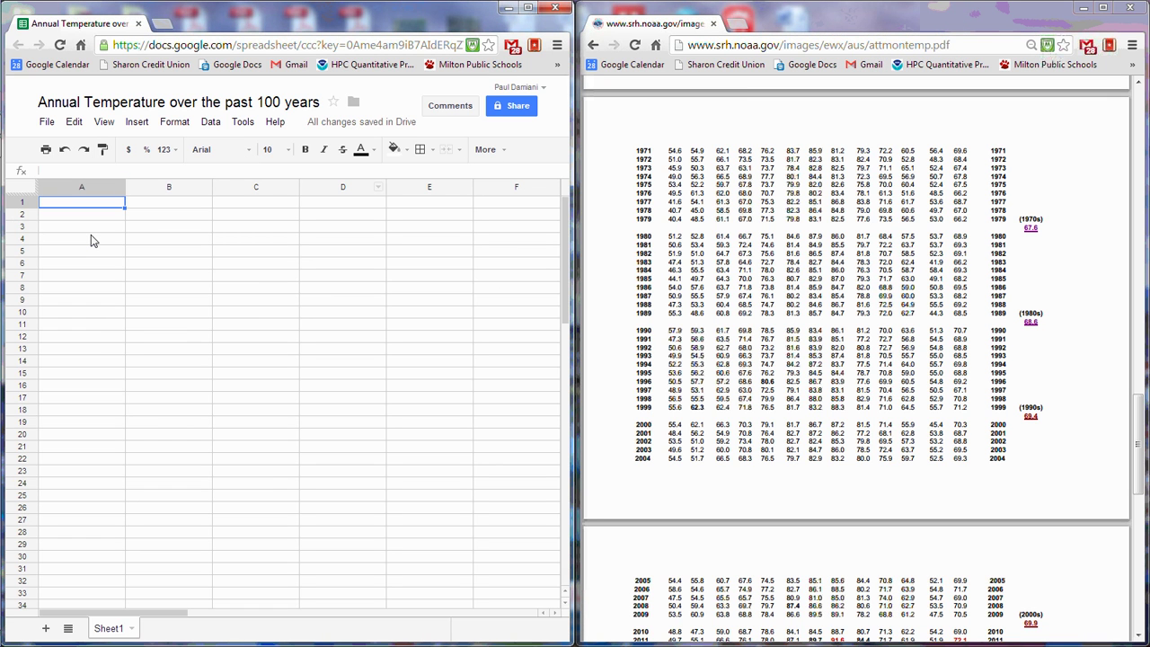
- Enter the column headers "year" in A1 and "temperature" in B1
type("year")
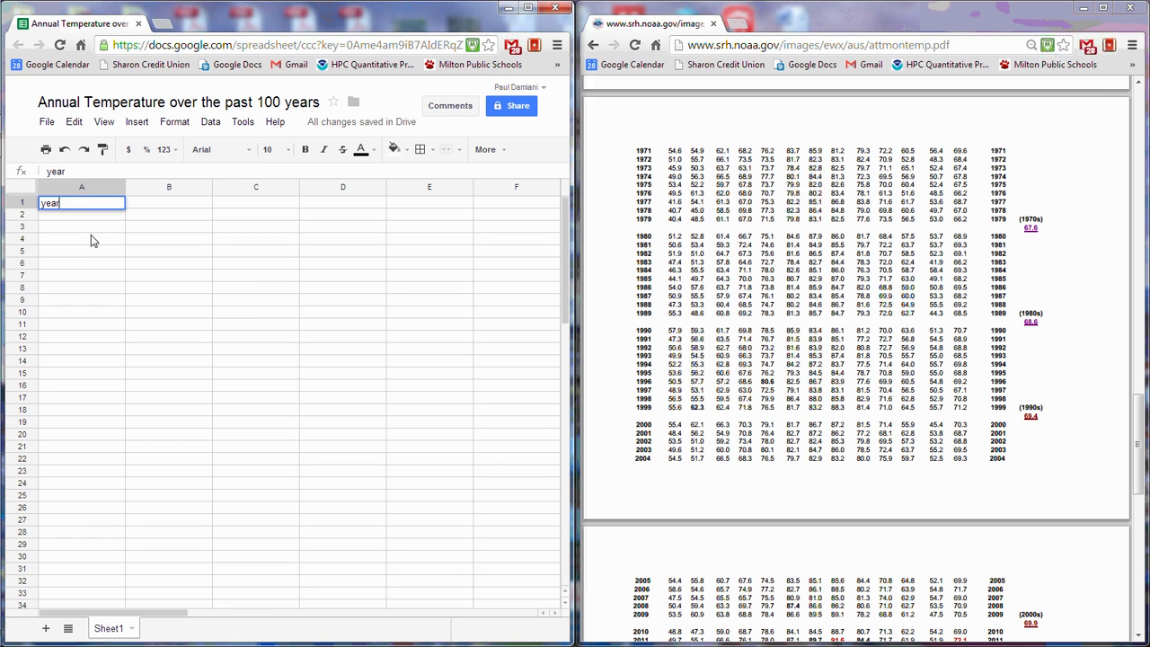
key("Tab")
type("term")
key("BackSpace")
key("BackSpace")
type("mp")
key("BackSpace")
type("perature")
key("BackSpace")
key("BackSpace")
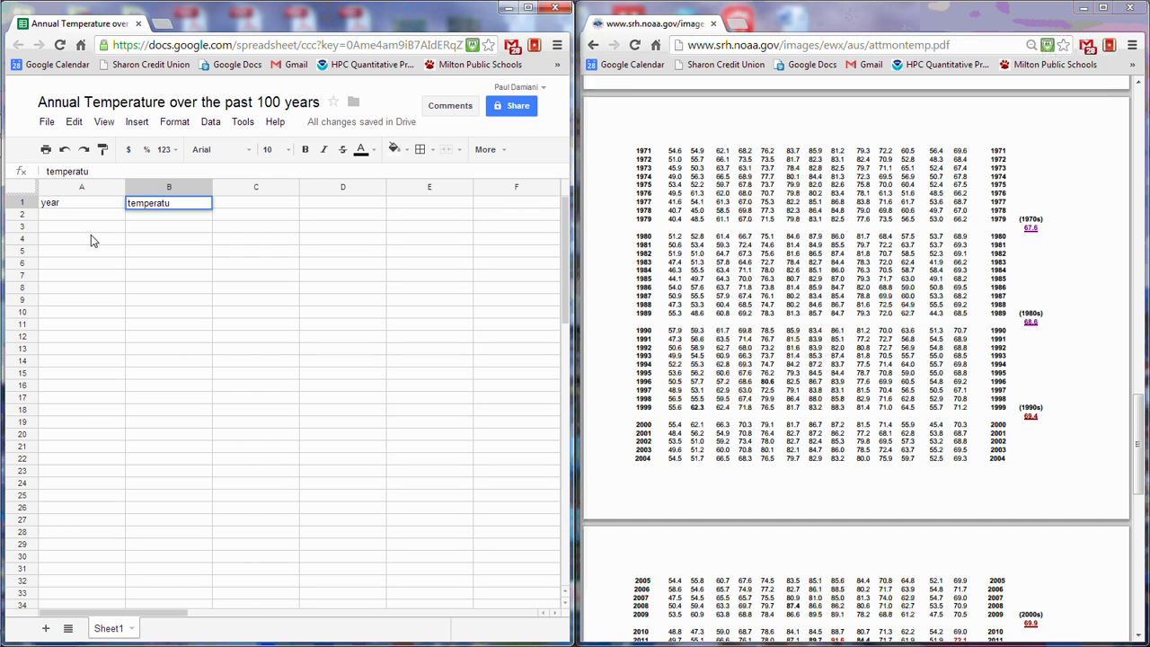
type("re")
key("Return")
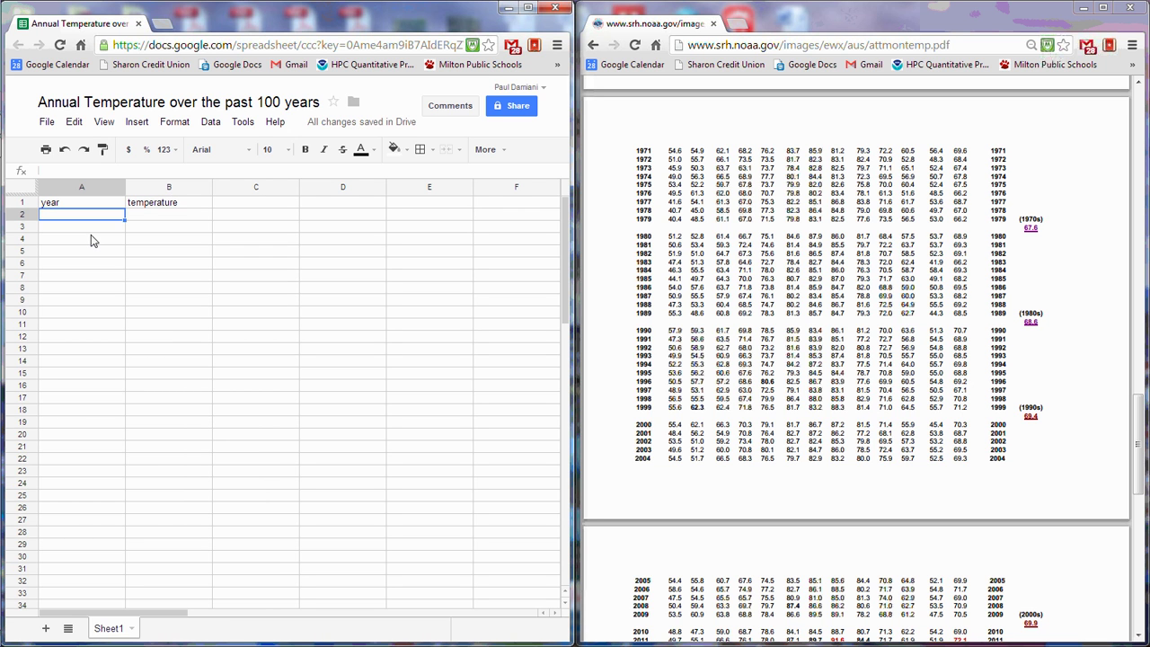
- Enter the years 1971 through 1982 down the year column in A2 to A13
type("1971")
key("Return")
type("1972")
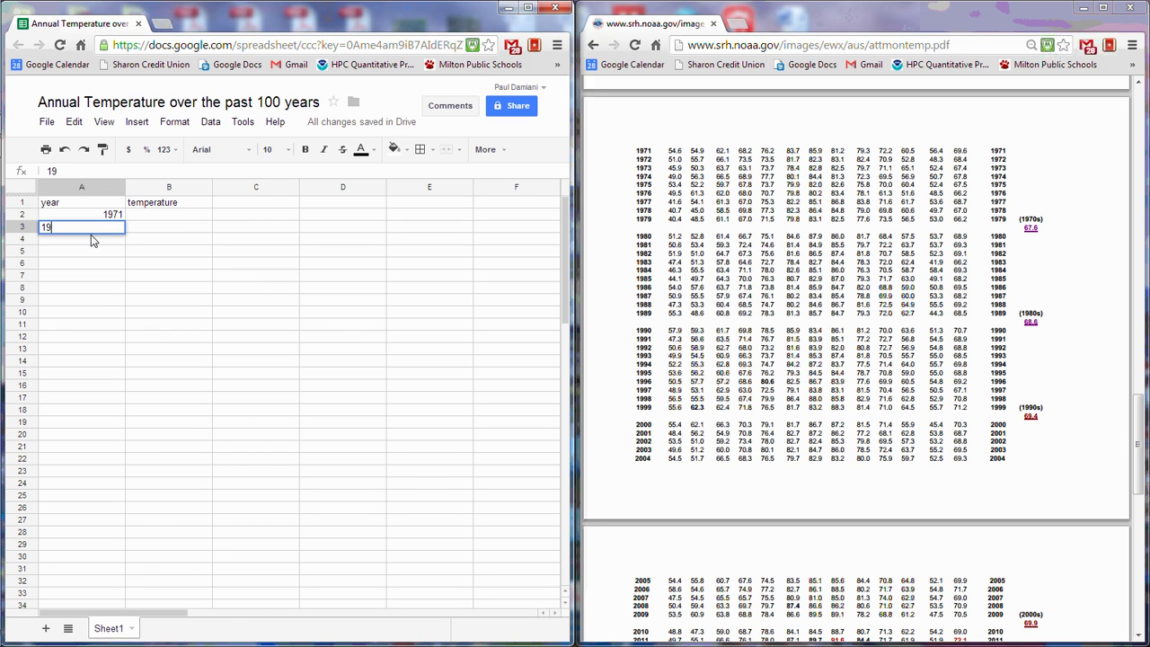
key("Return")
type("1973")
key("Return")
type("1974")
key("Return")
type("1975")
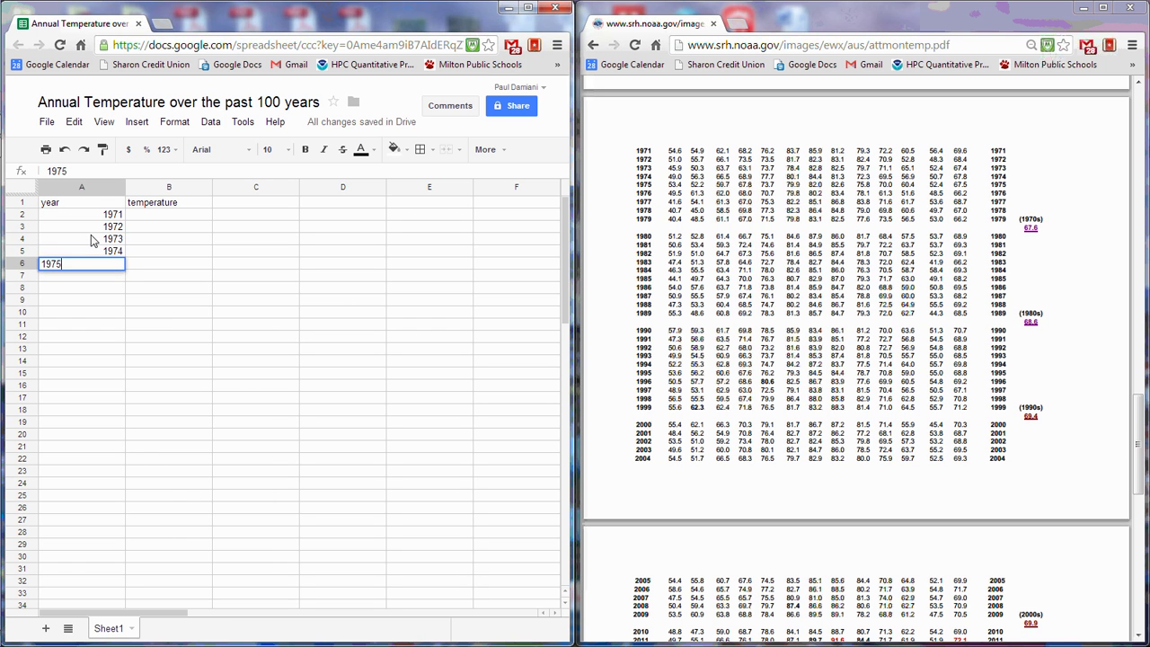
key("Return")
type("1976")
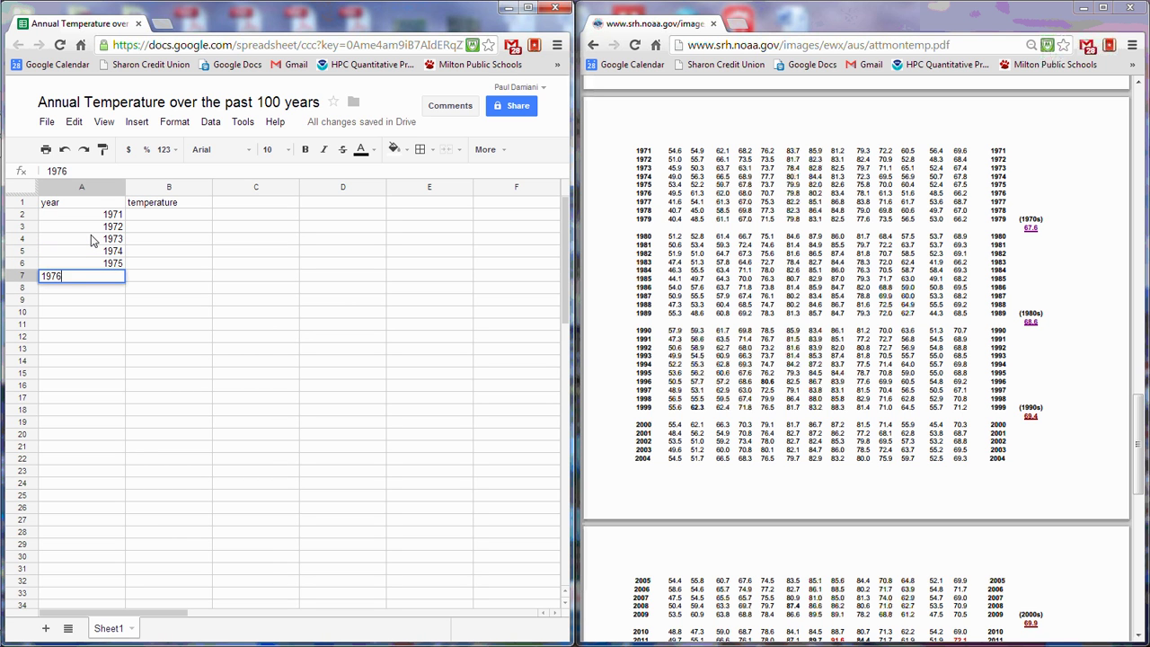
key("Return")
type("1977")
key("Return")
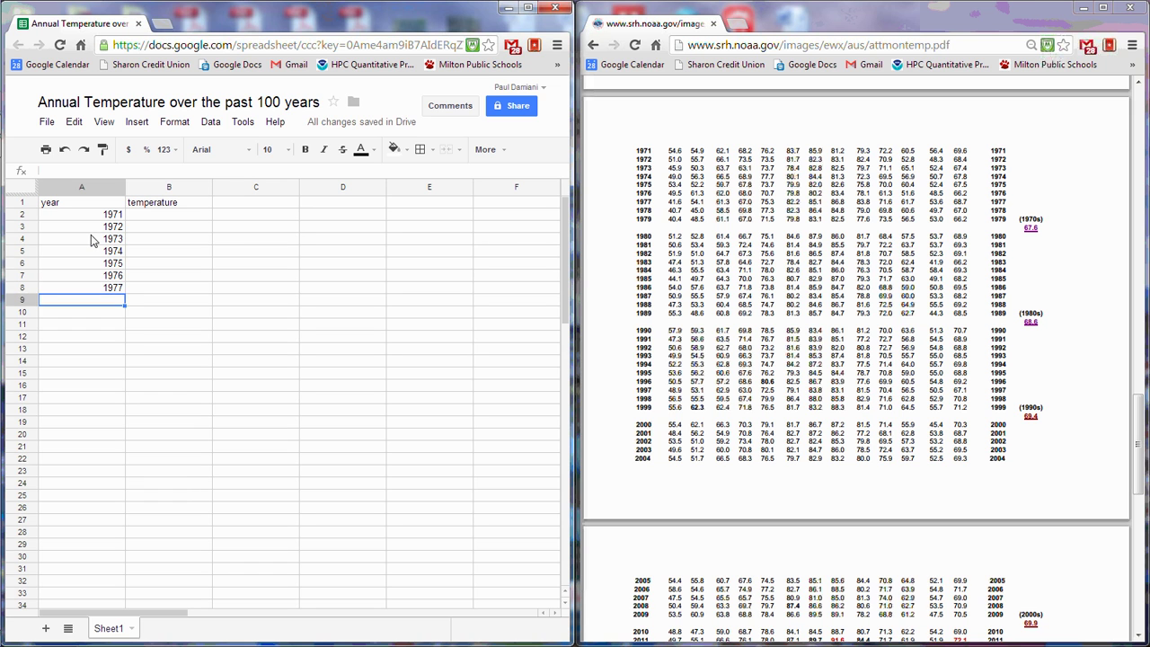
type("1978")
key("Return")
type("1979")
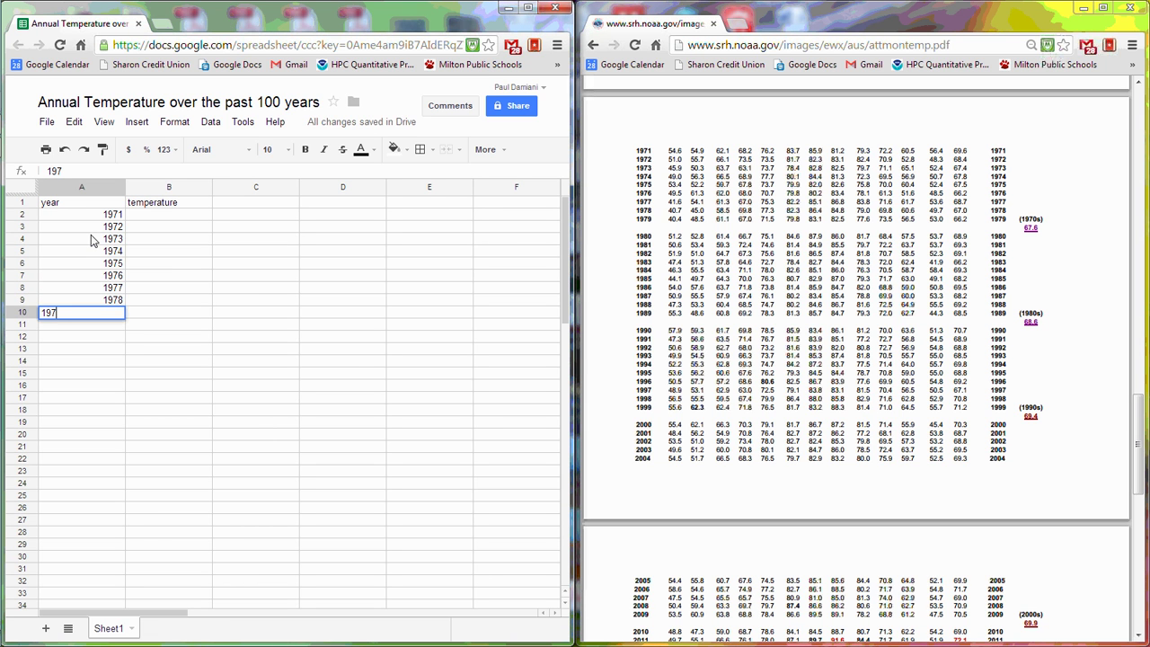
key("Return")
type("18")
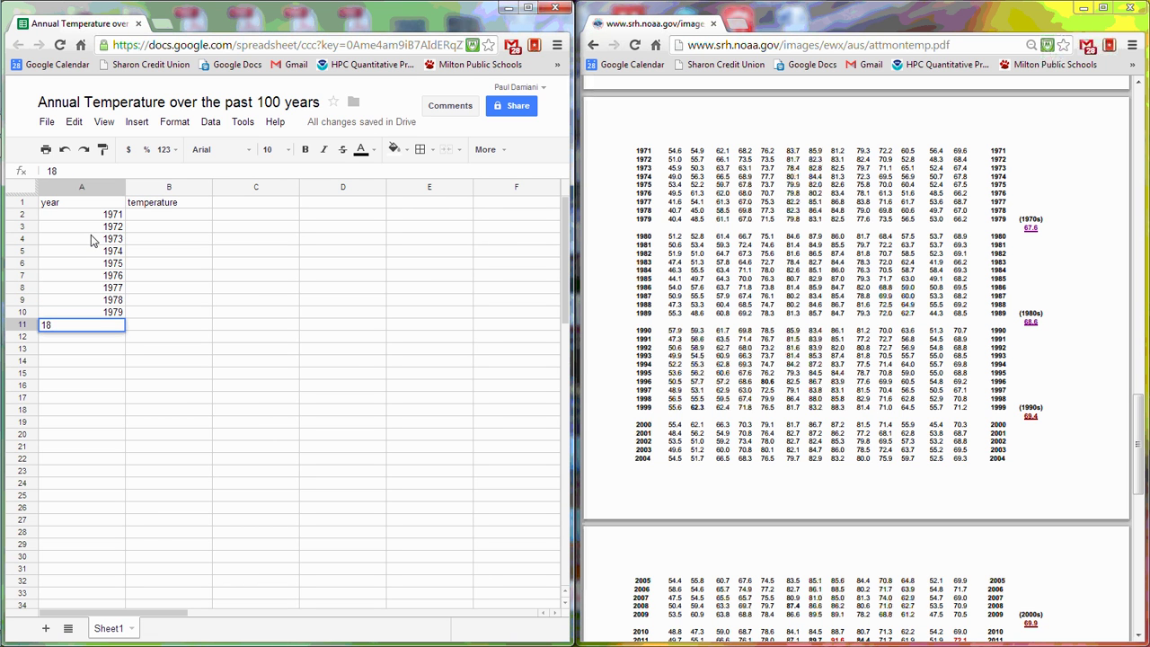
key("BackSpace")
type("980")
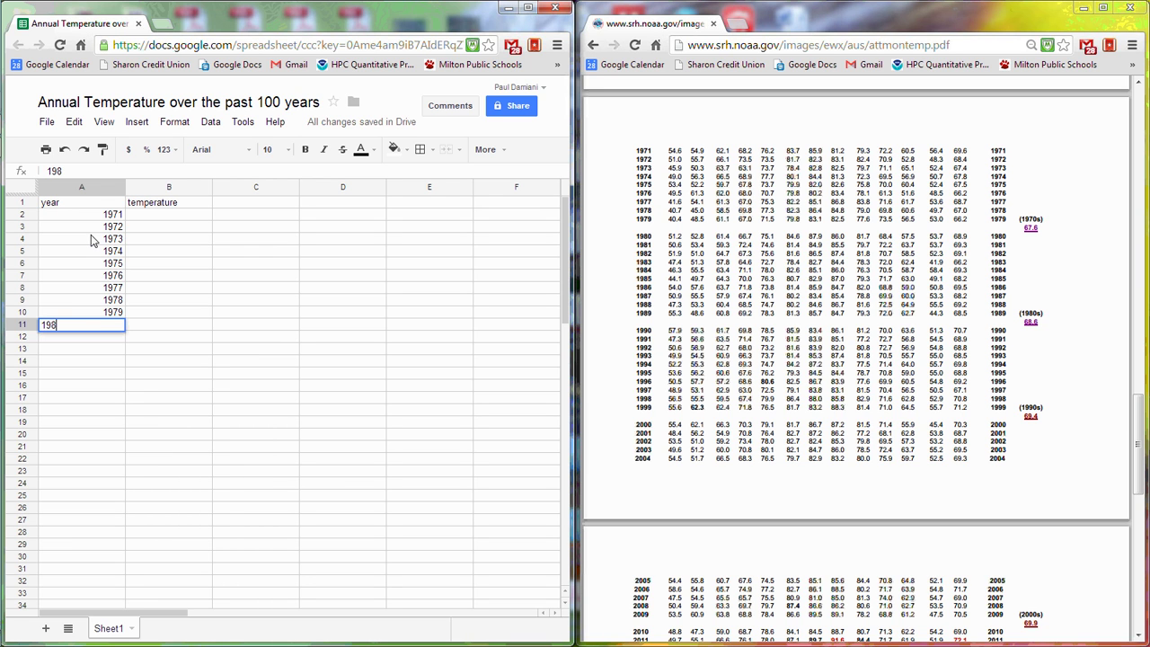
key("Return")
type("1981")
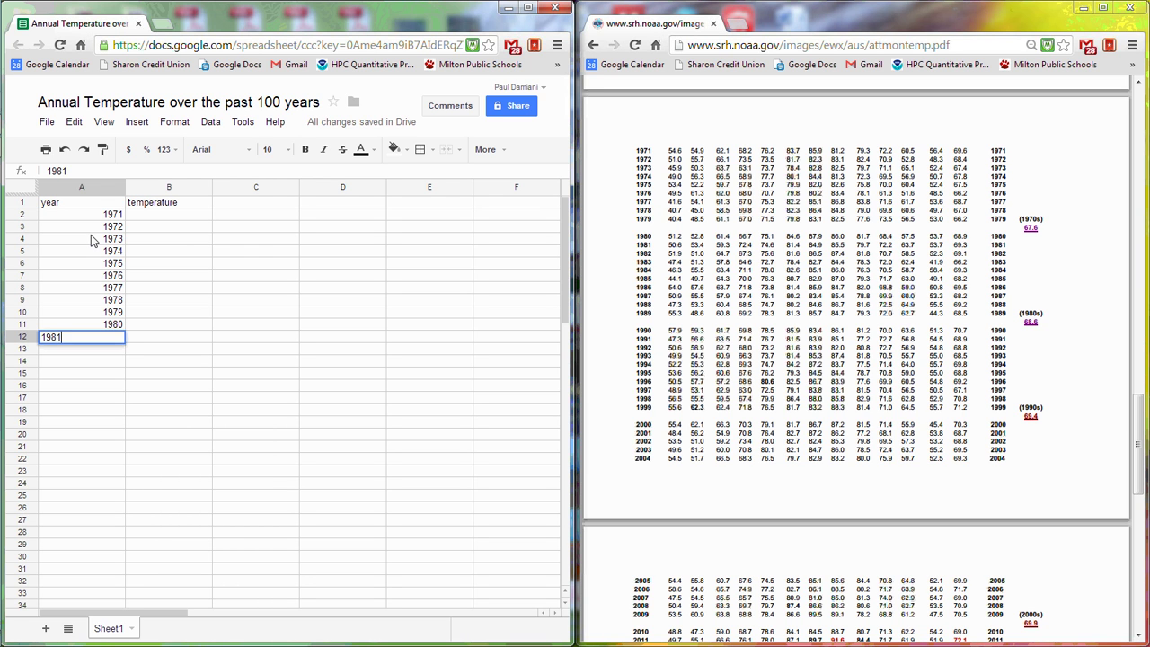
key("Return")
type("1982")
key("Return")
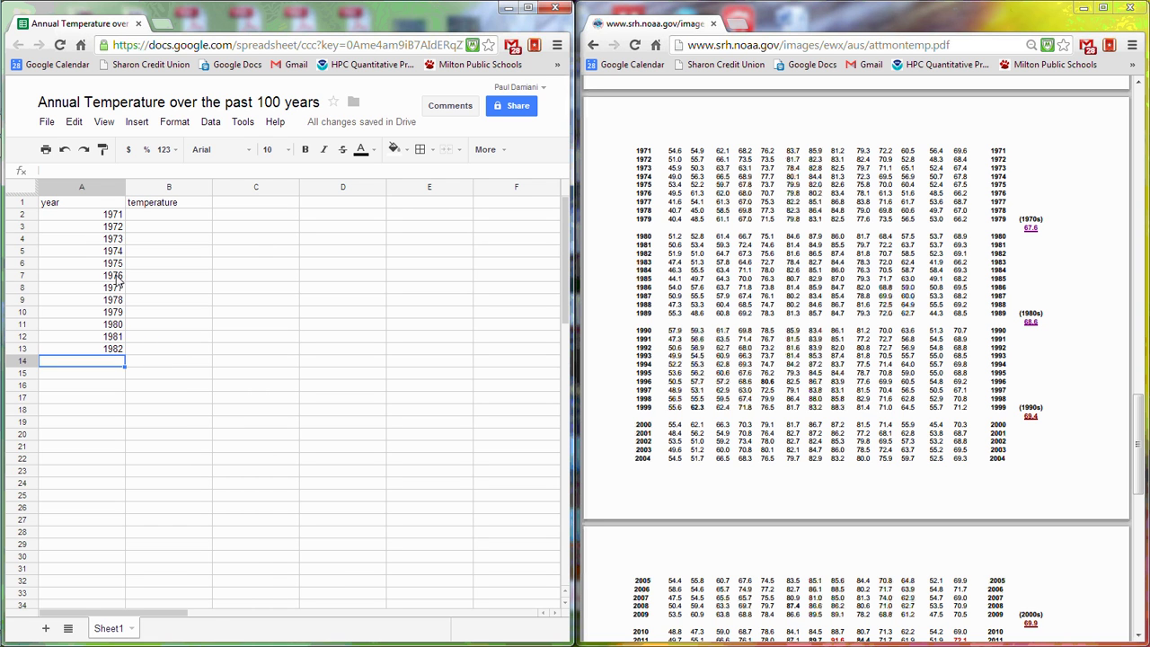
- Select the years from 1977 to 1982 and autofill the series down to 2002 in A33
left_click_drag(113, 287, 116, 360)
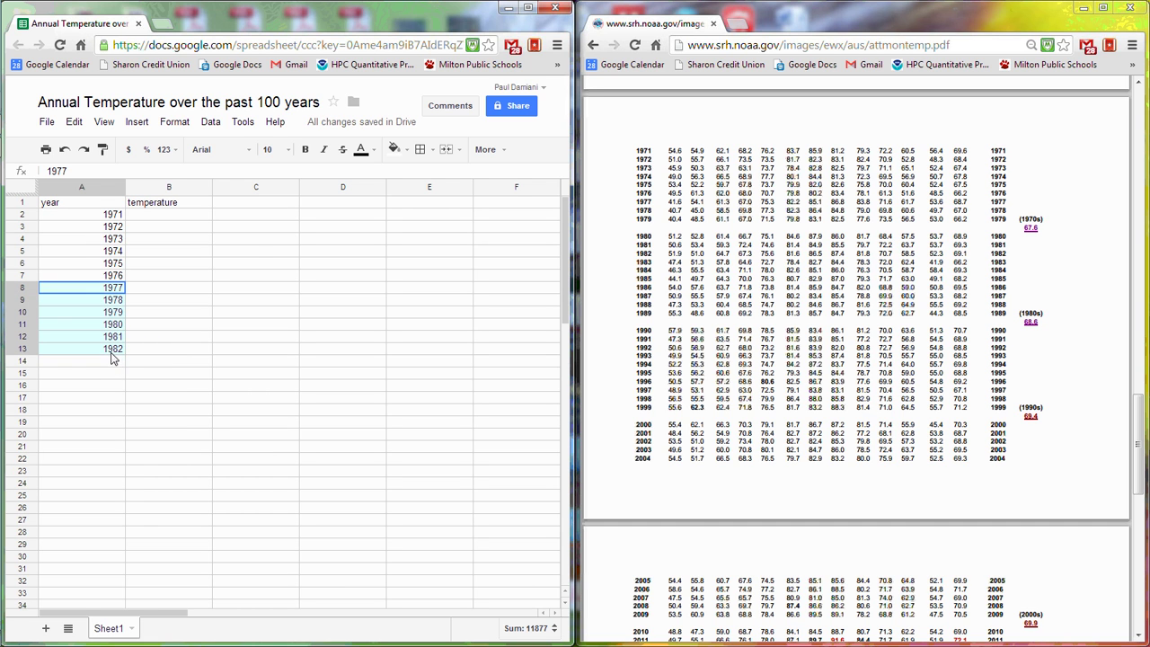
left_click(121, 360)
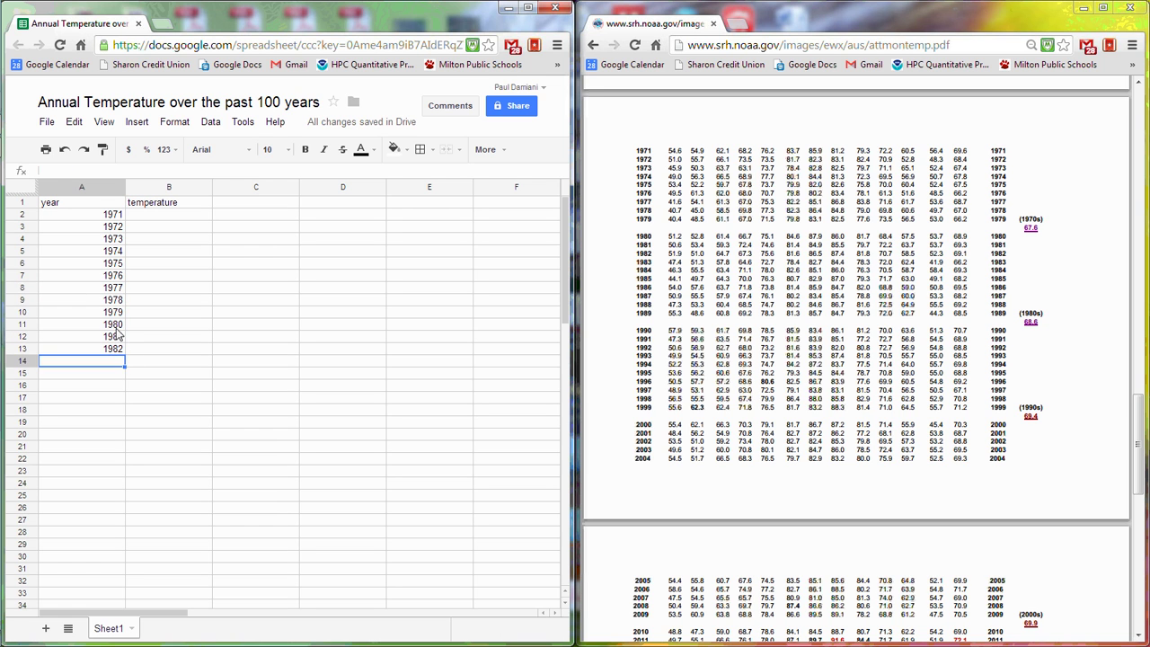
left_click_drag(103, 288, 130, 507)
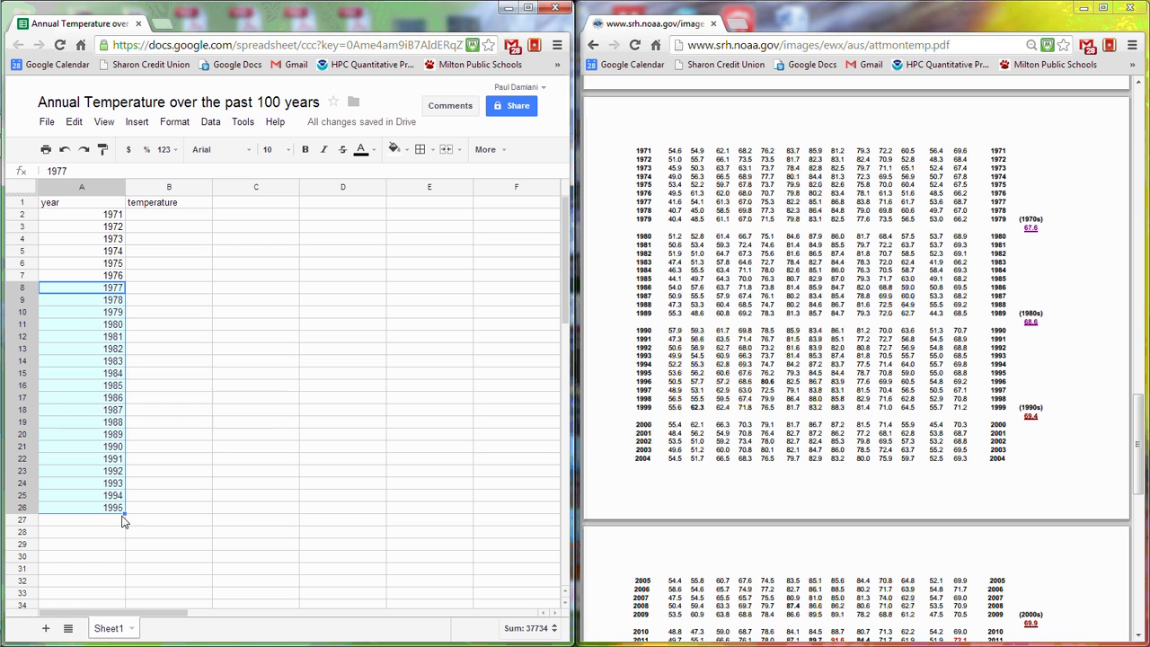
left_click_drag(124, 514, 115, 596)
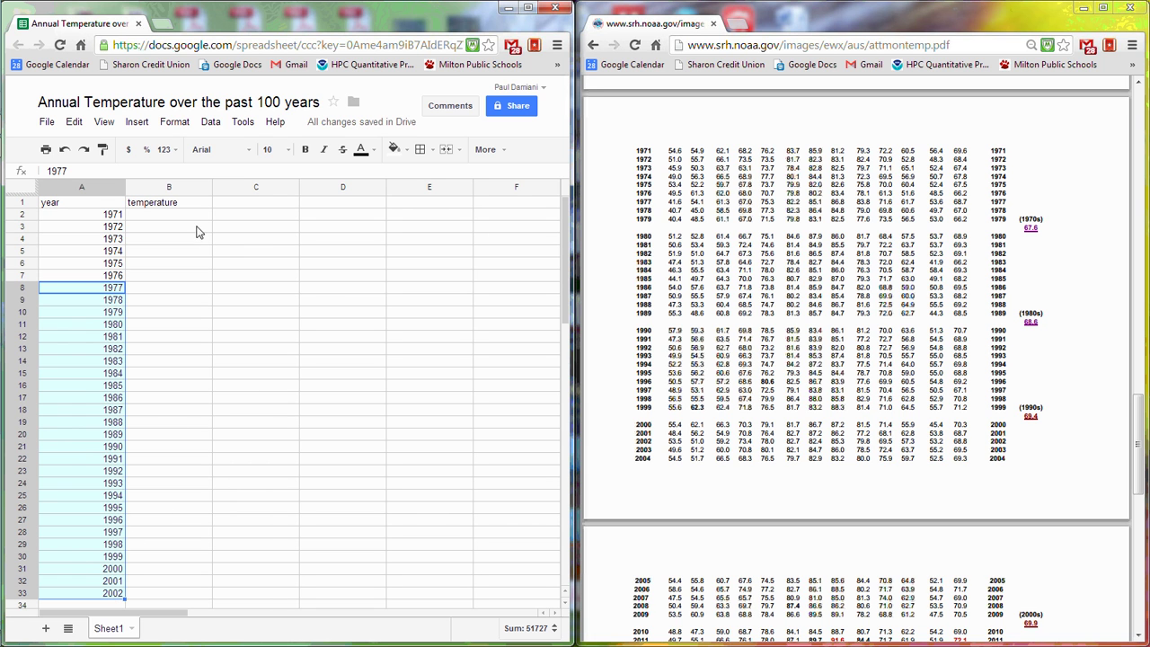
- Enter the annual temperatures 69.6, 68.4, 67.4, 67.8 and 67.5 for 1971 through 1975 in B2 to B6
left_click(192, 219)
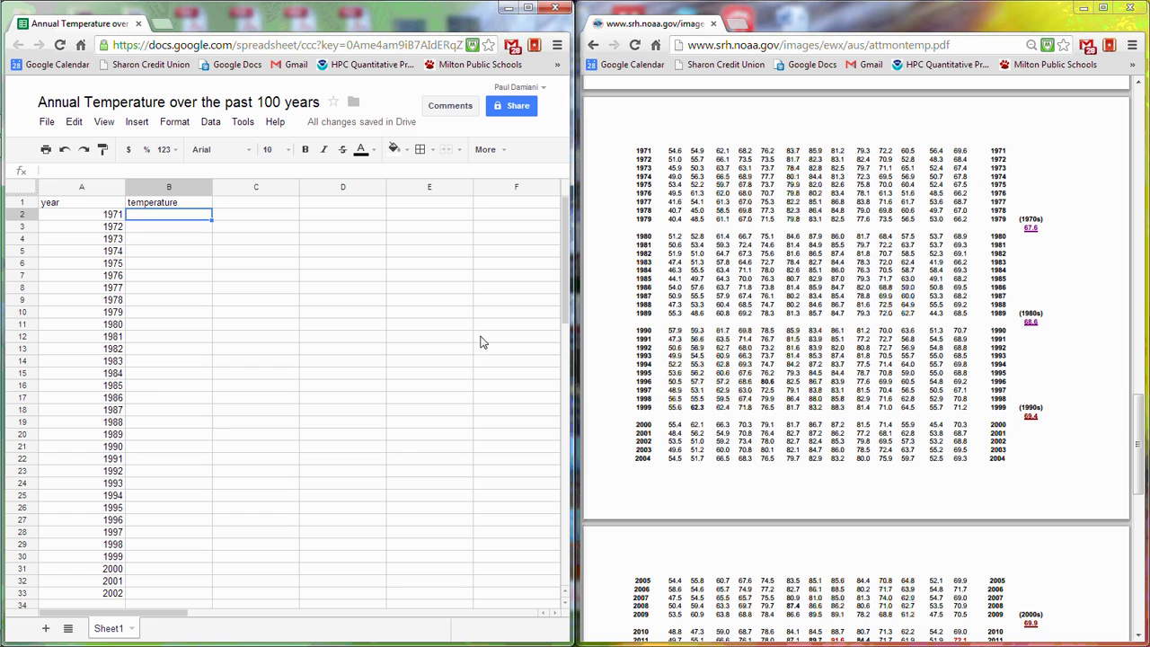
type("69.6")
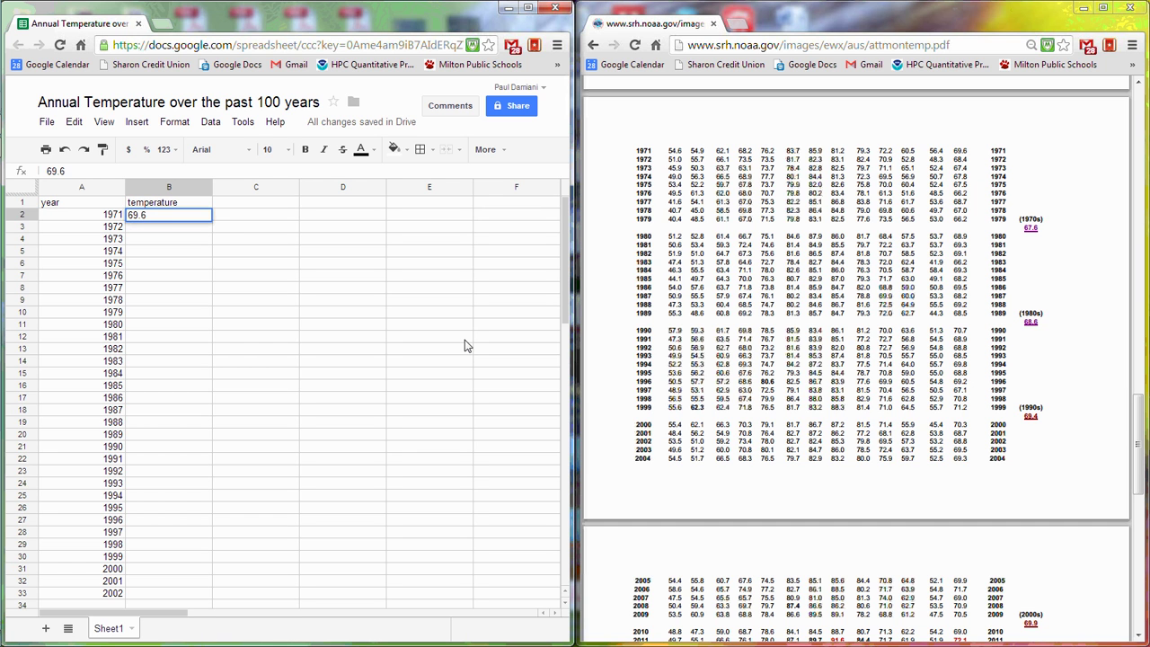
key("Return")
type("68.4")
key("Return")
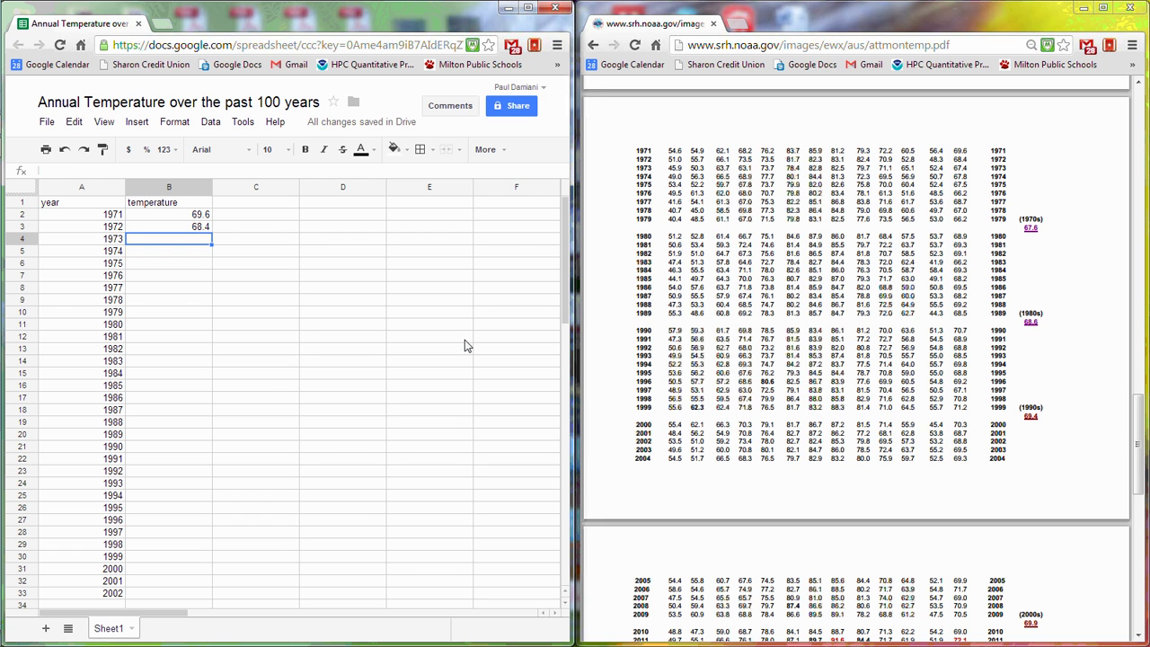
type("6")
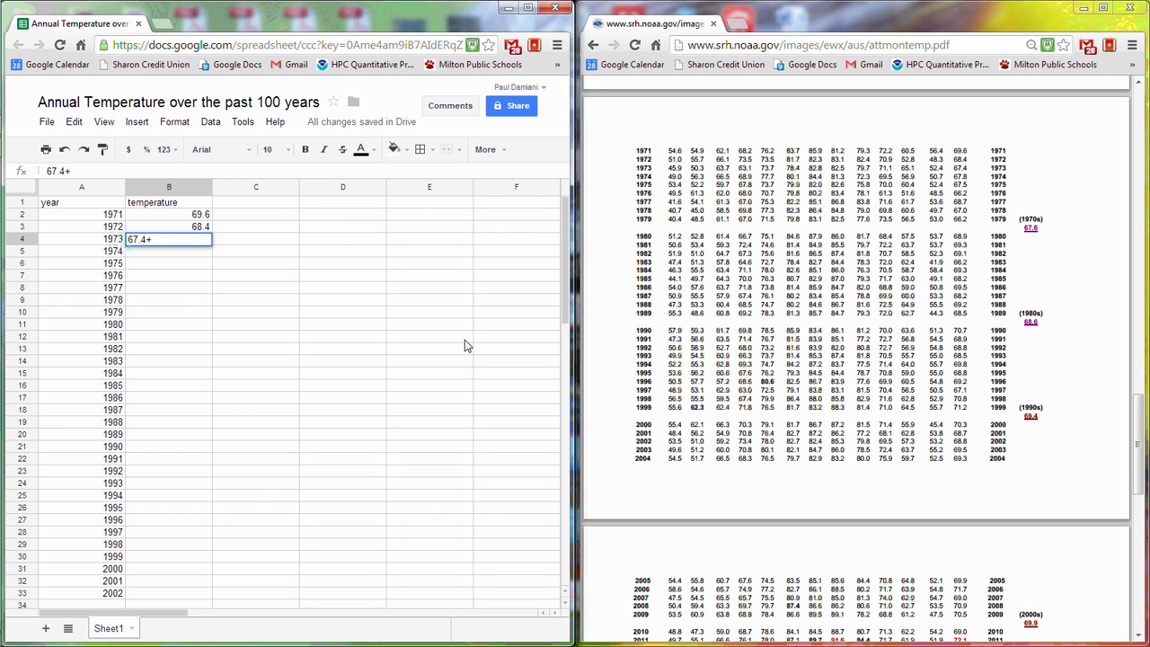
type("7.4")
key("Return")
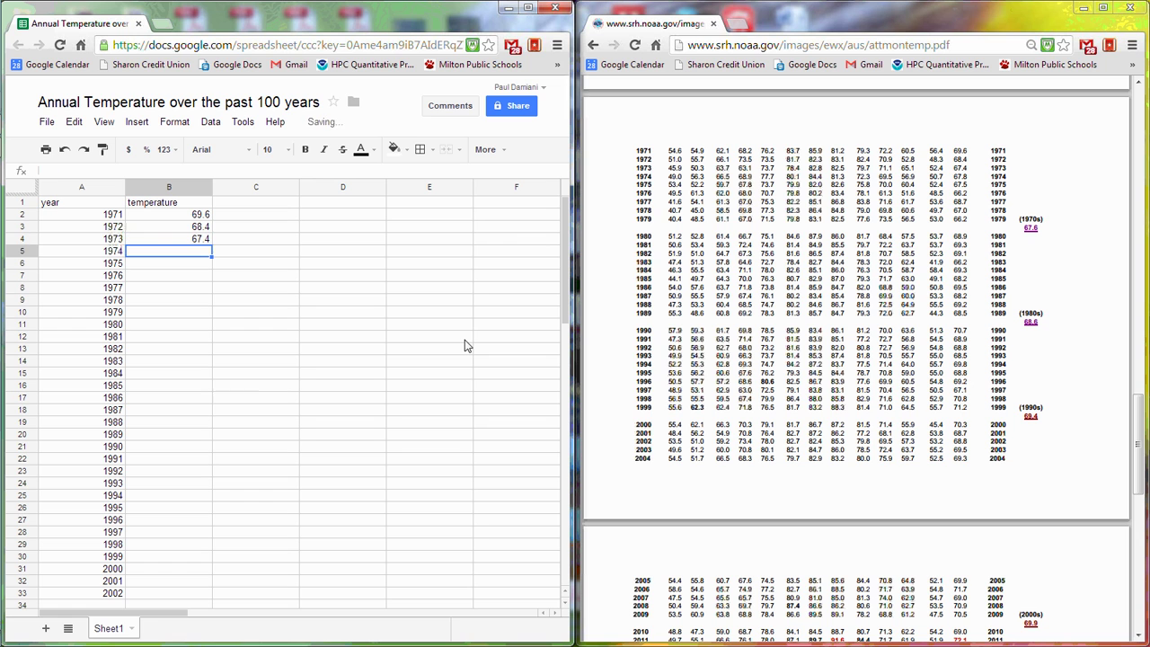
type("67.8")
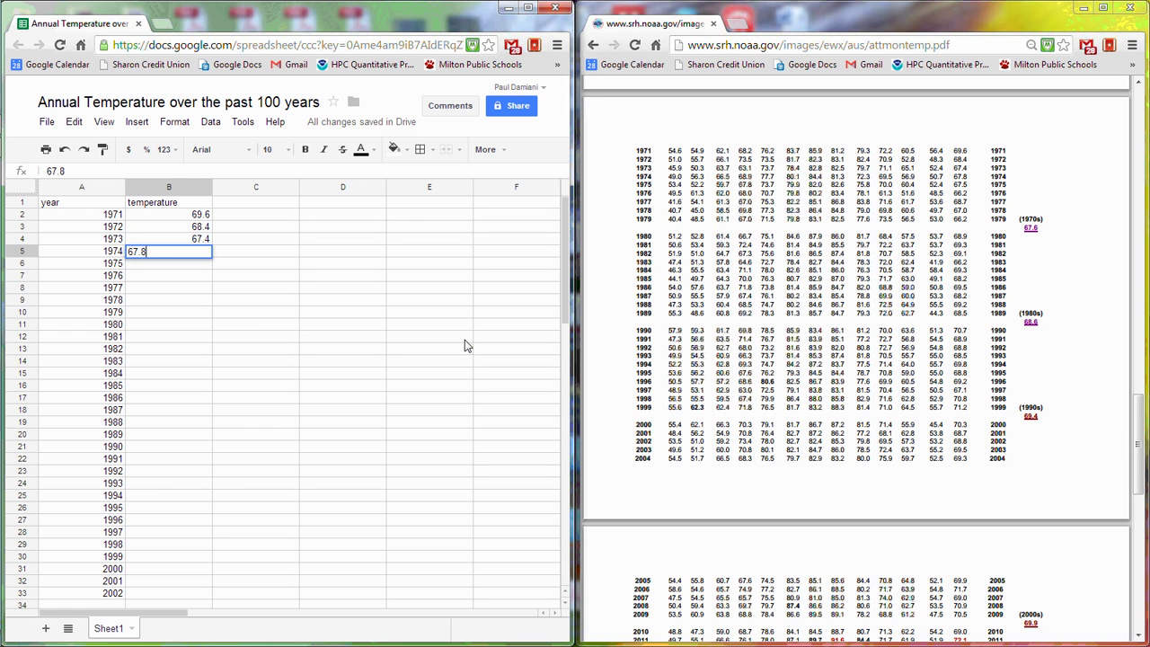
key("Return")
type("67.5")
key("Return")
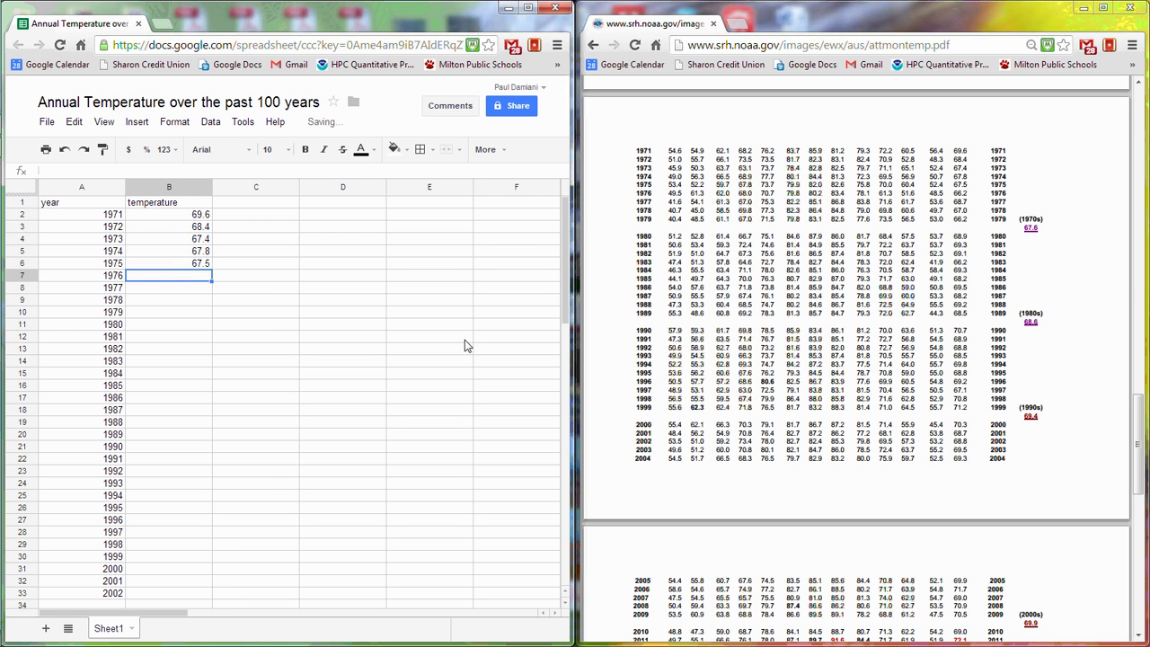
- Enter the annual temperatures 66.2, 68.7, 67.0 and 66.2 for 1976 through 1979 in B7 to B10
type("66.2")
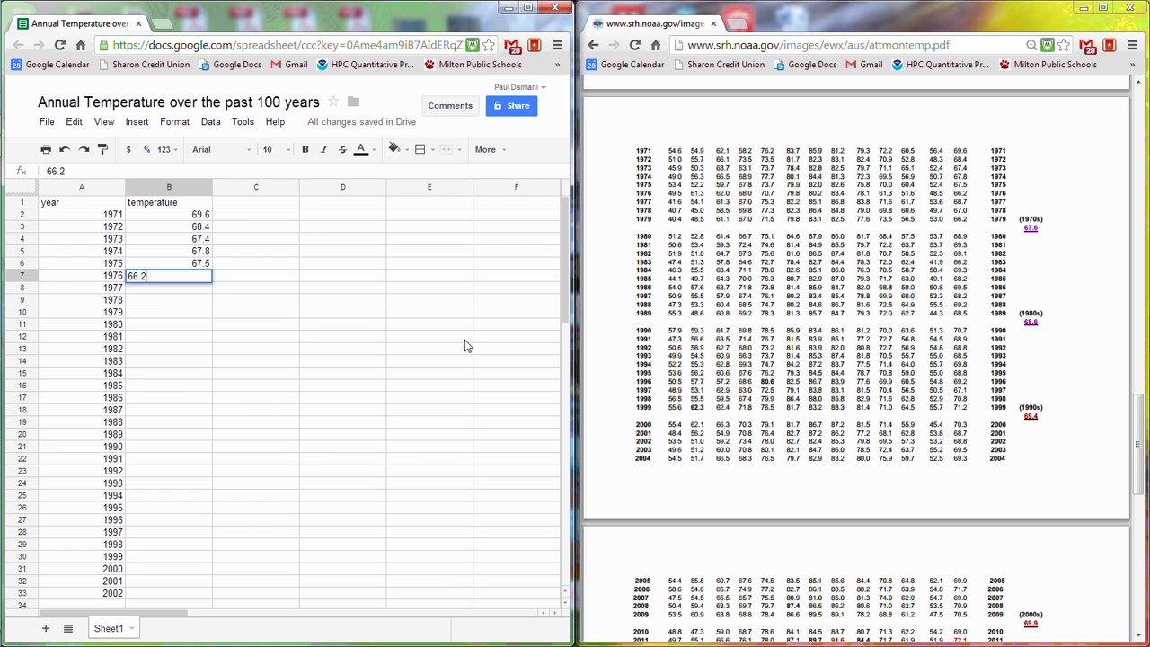
key("Return")
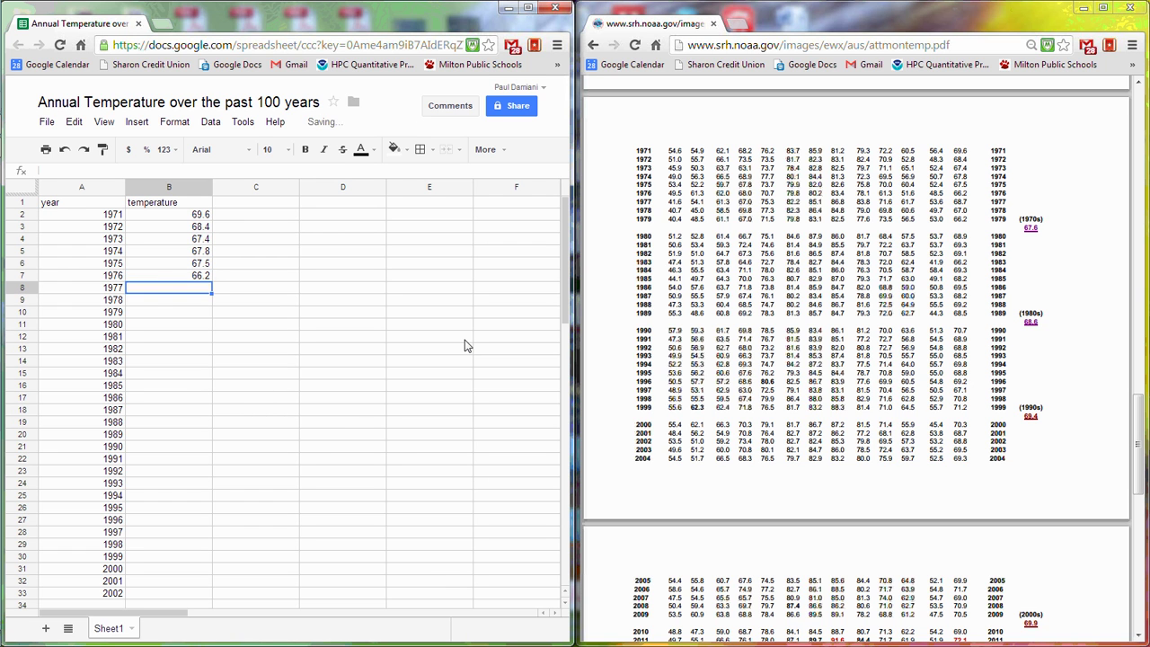
type("68.7")
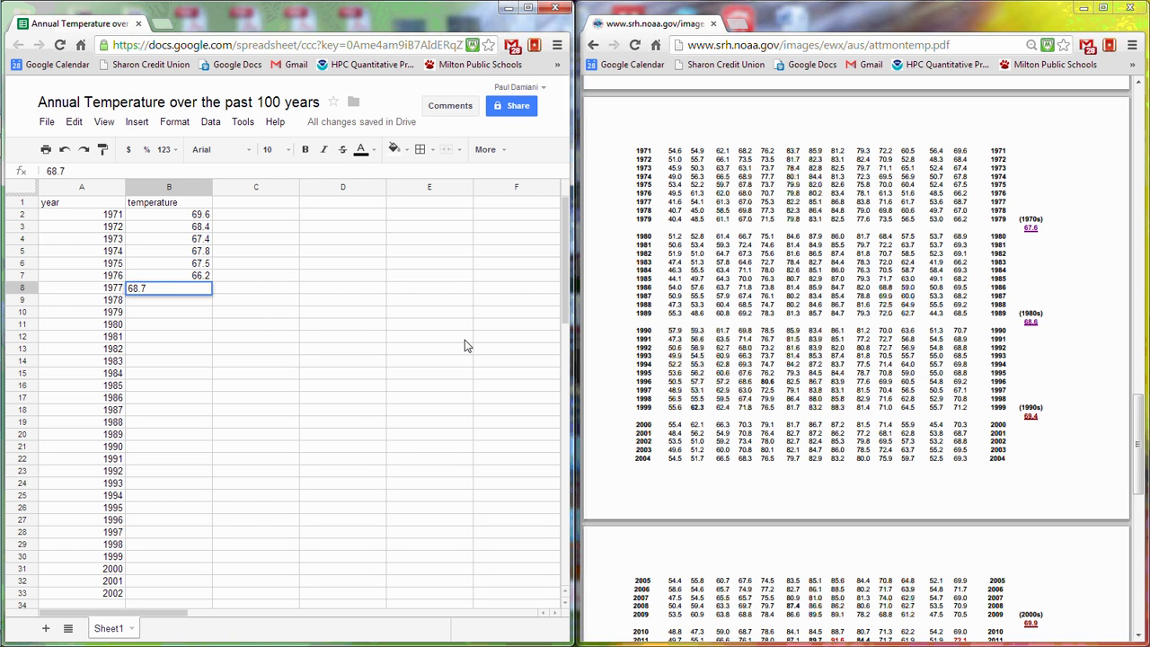
key("Return")
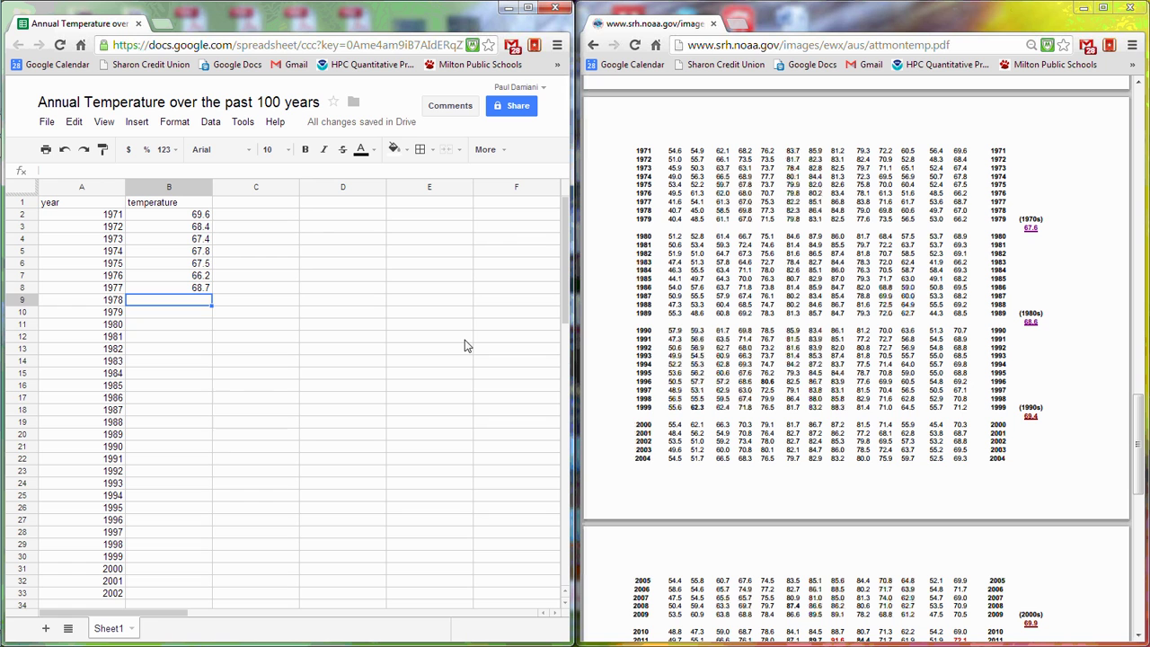
type("67.0")
key("Return")
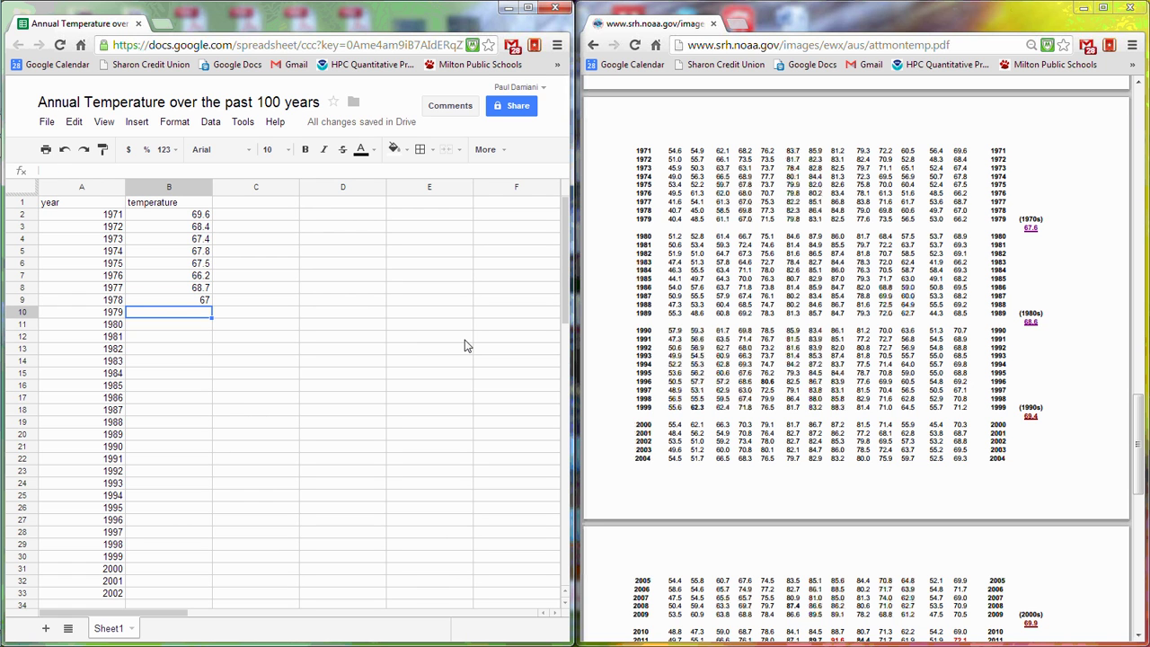
type("66.")
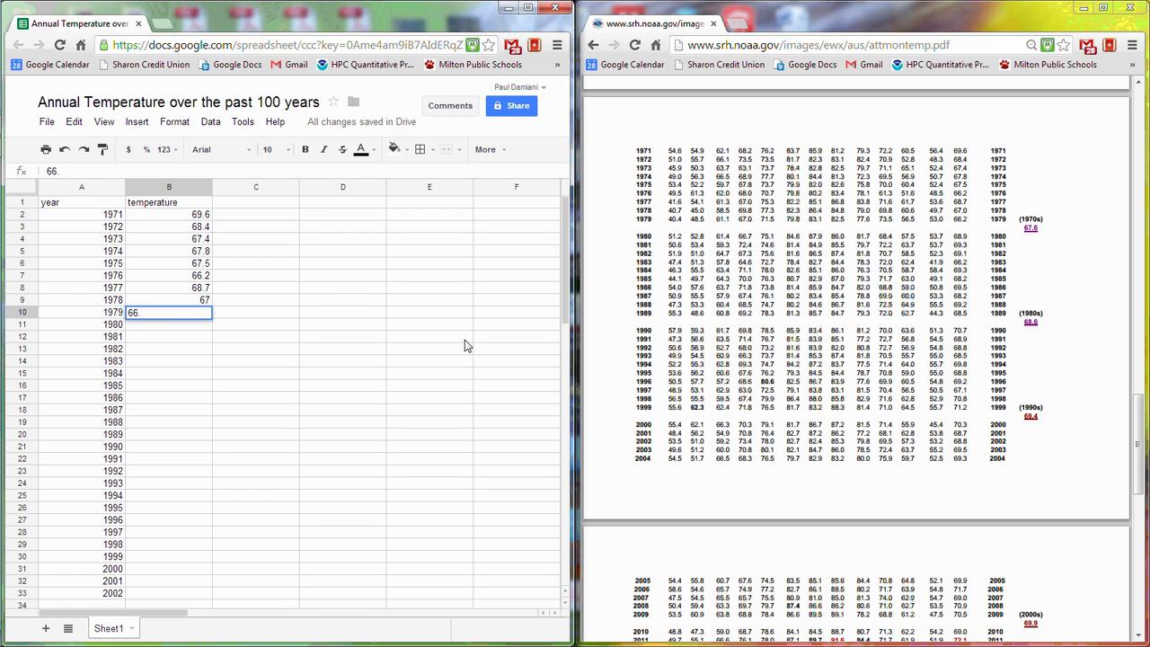
type("2")
key("Return")
- Enter the annual temperatures 68.9, 69.3 and 69.1 for 1980 through 1982 in B11 to B13
type("68.9")
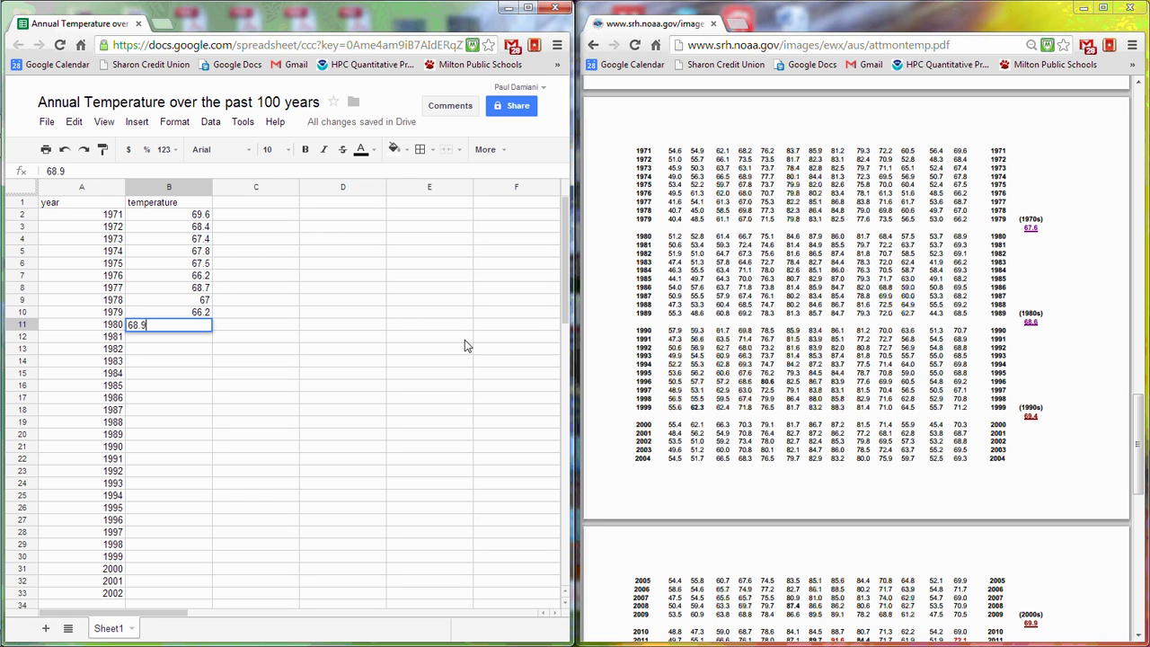
key("Return")
type("69")
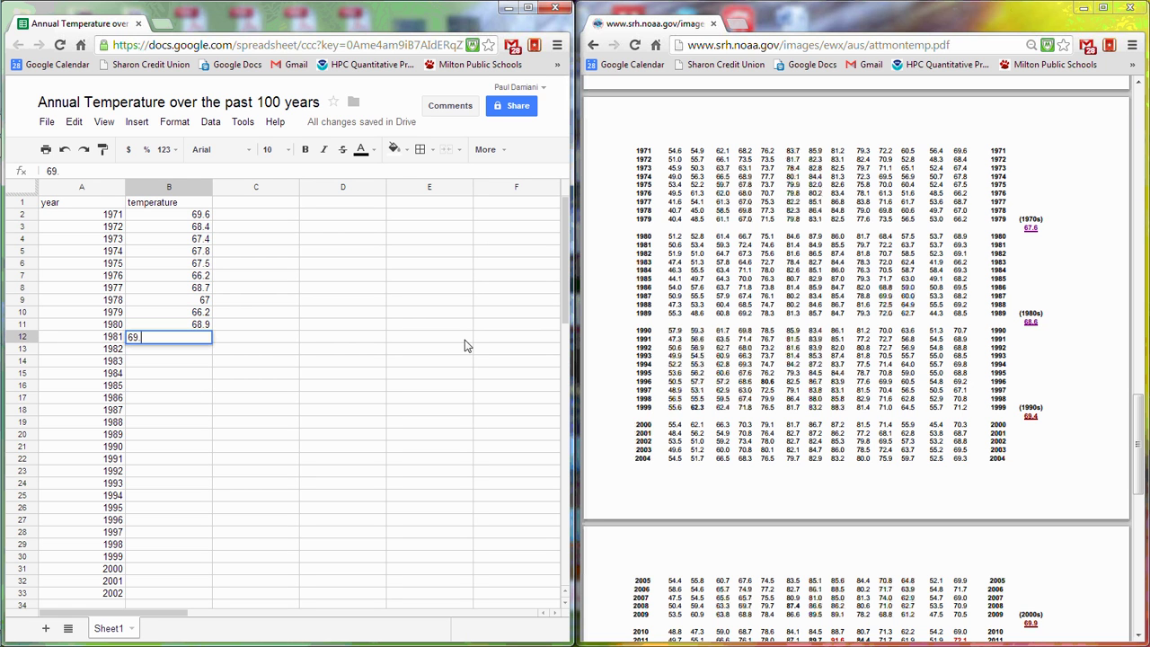
type(".3")
key("Return")
type("69.")
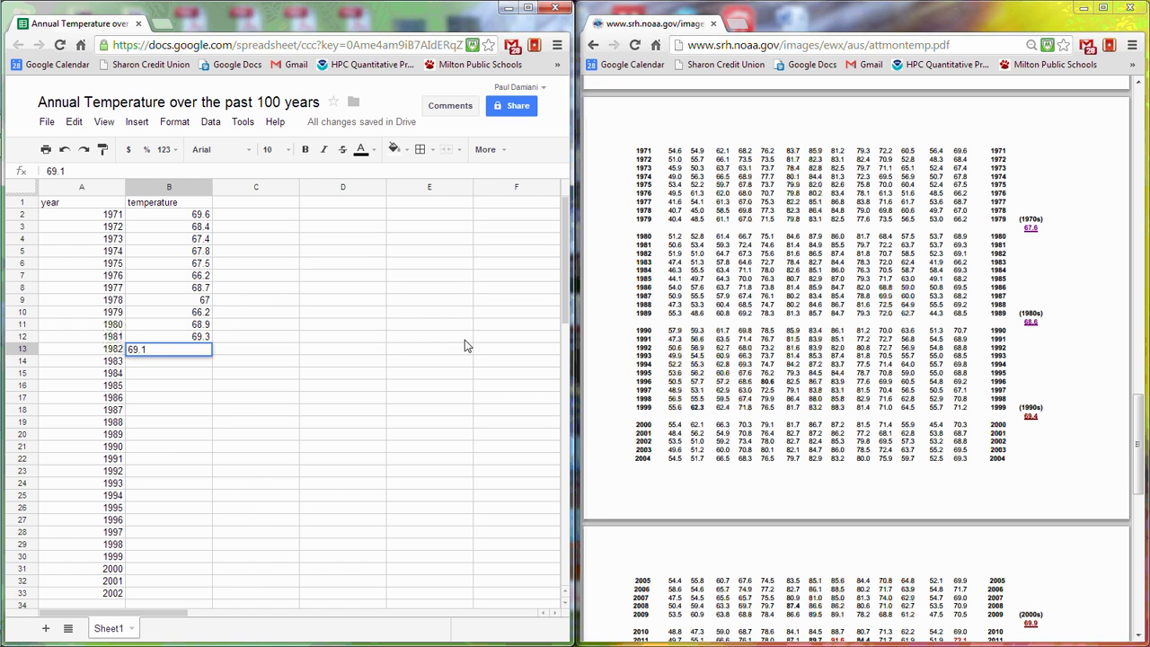
type("1")
mouse_move(4, 278)
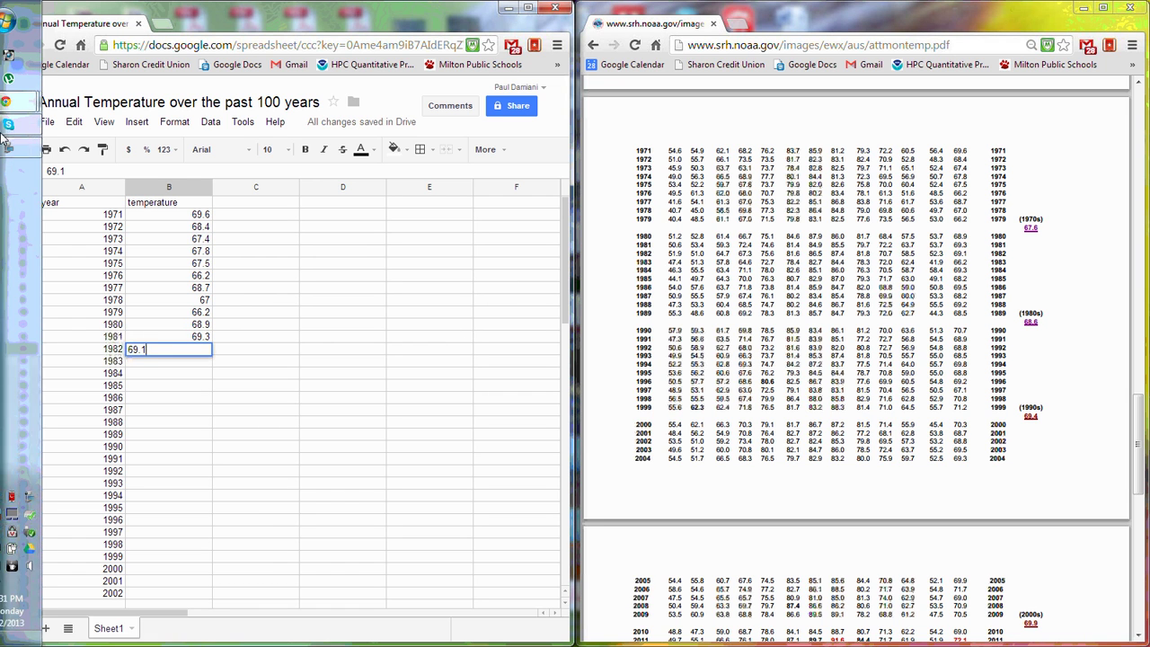
left_click(36, 150)
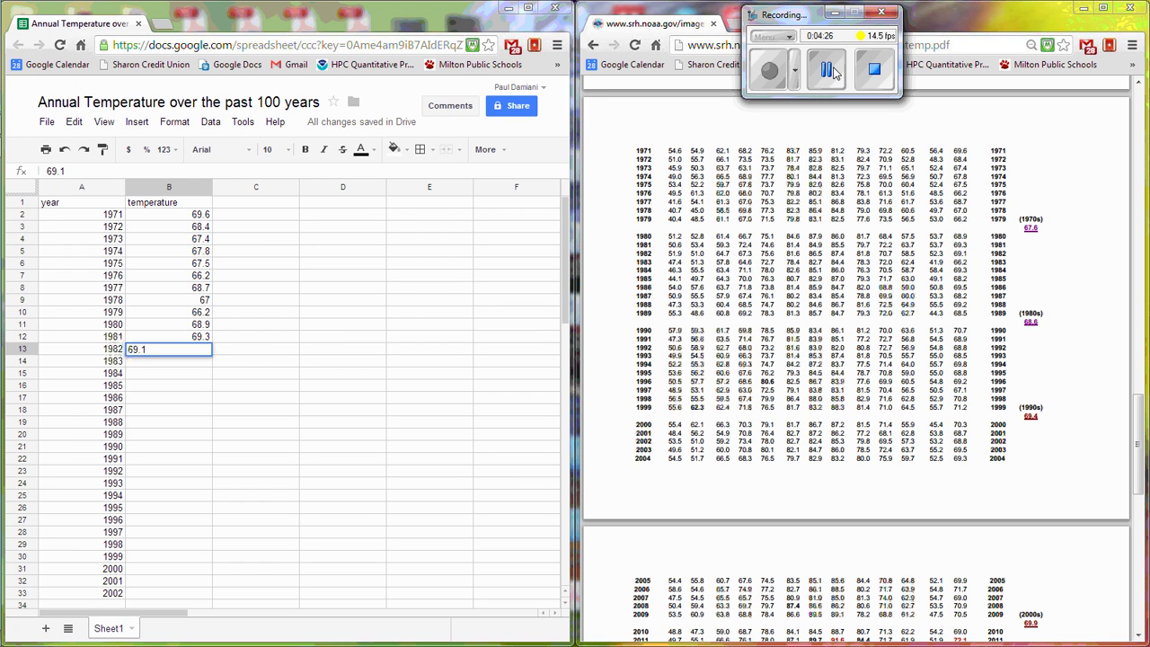
left_click(832, 72)
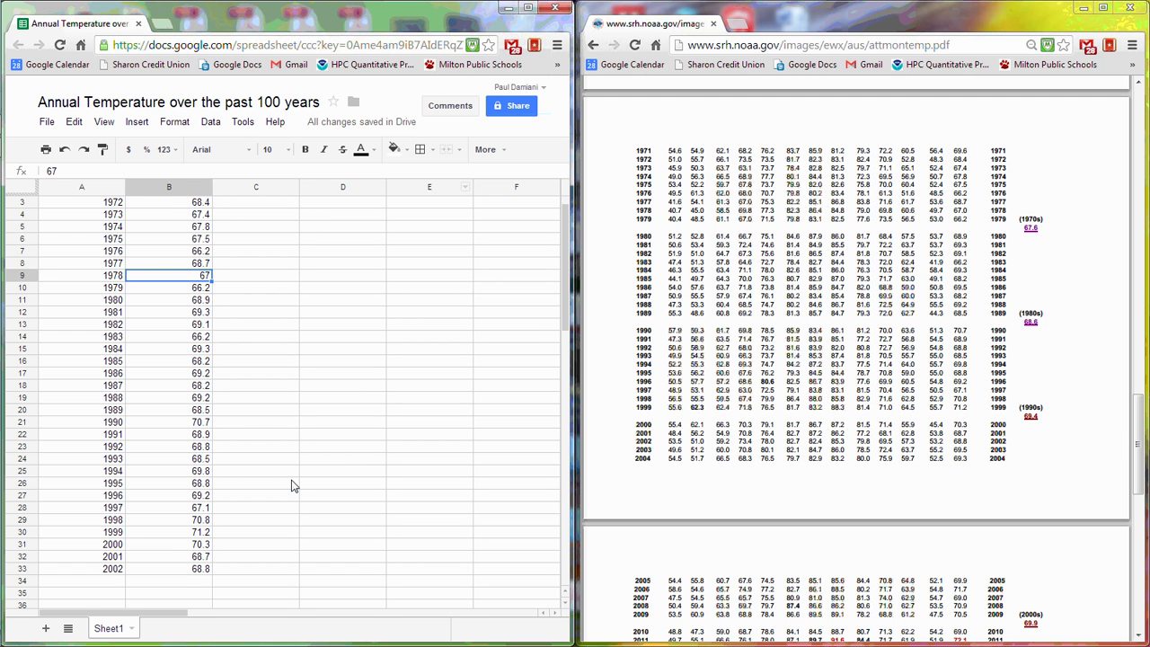
- Select the year and temperature data with headers in A1:B33 and start inserting a chart from it
scroll(291, 486, "up", 1)
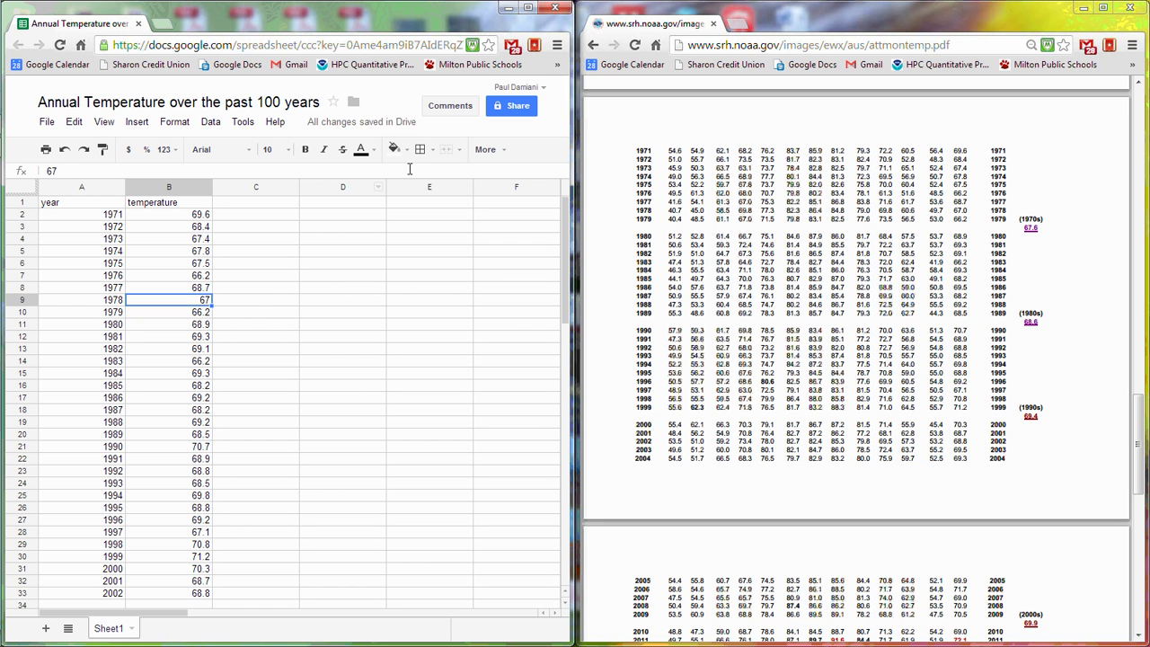
left_click_drag(86, 203, 193, 596)
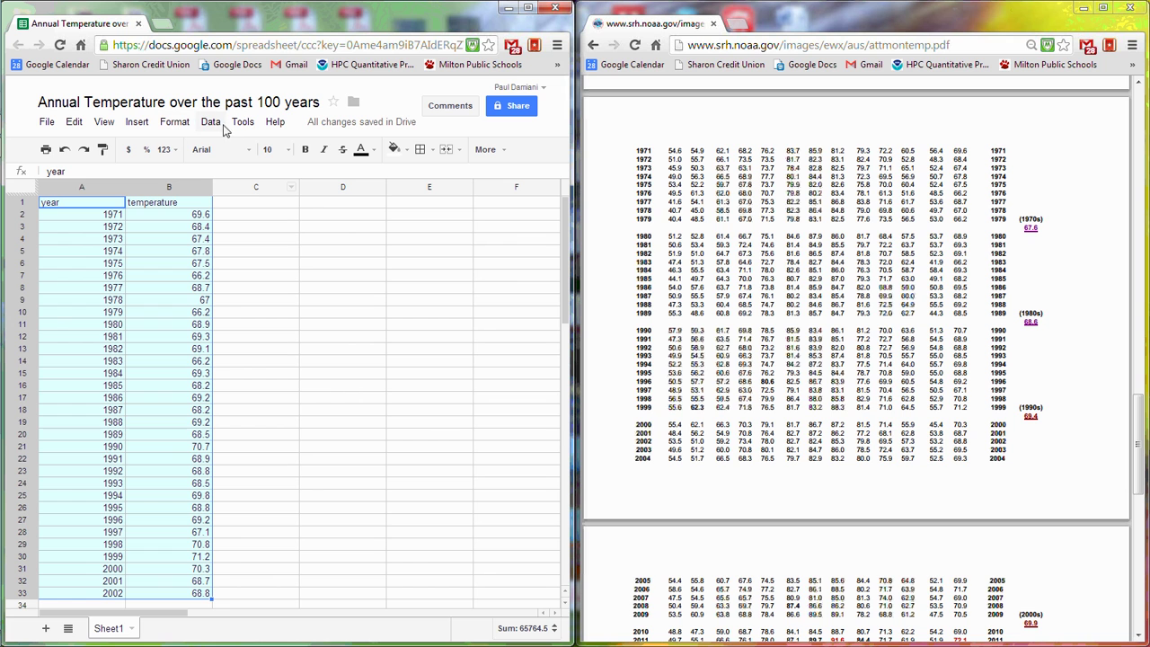
left_click(146, 125)
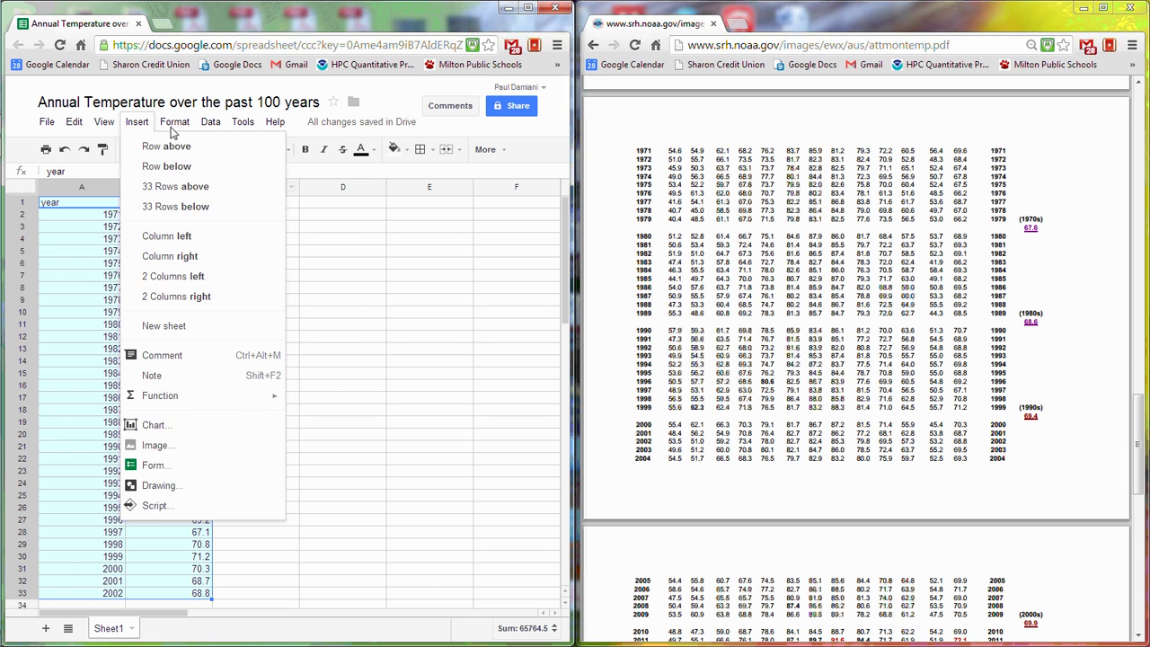
mouse_move(211, 126)
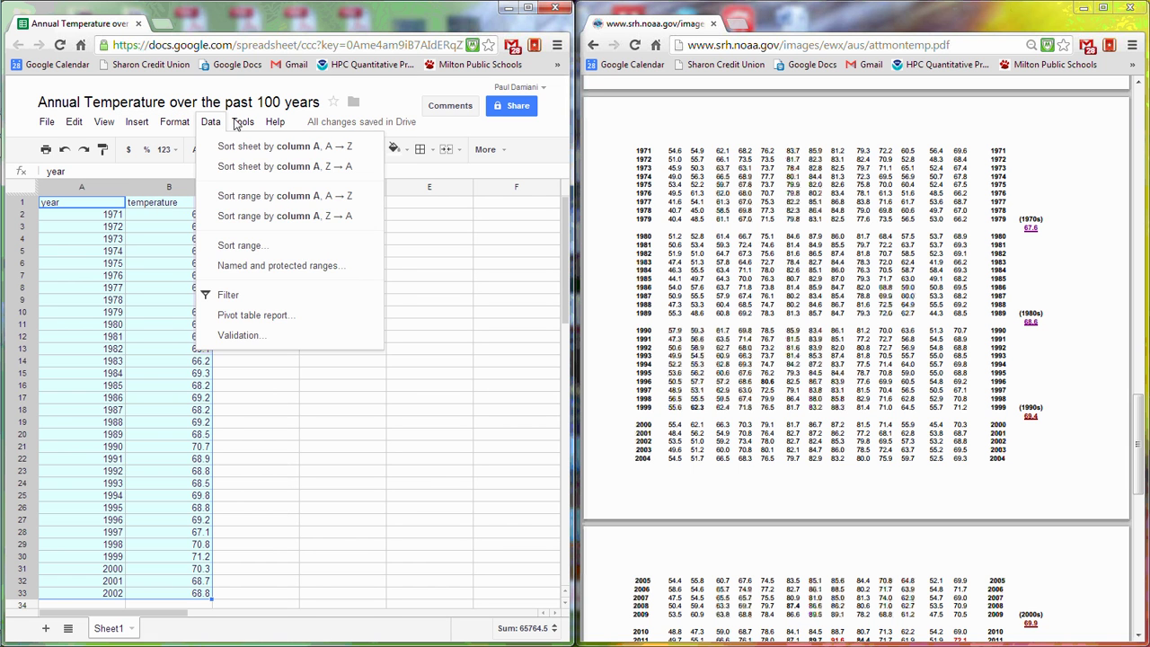
mouse_move(274, 124)
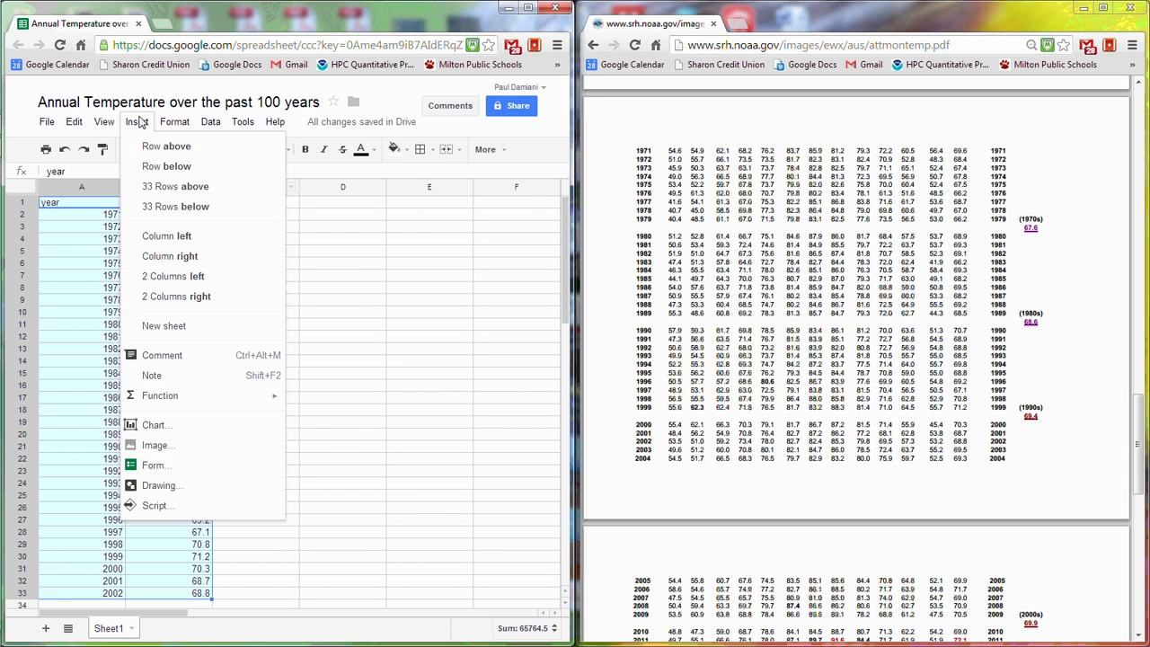
mouse_move(137, 122)
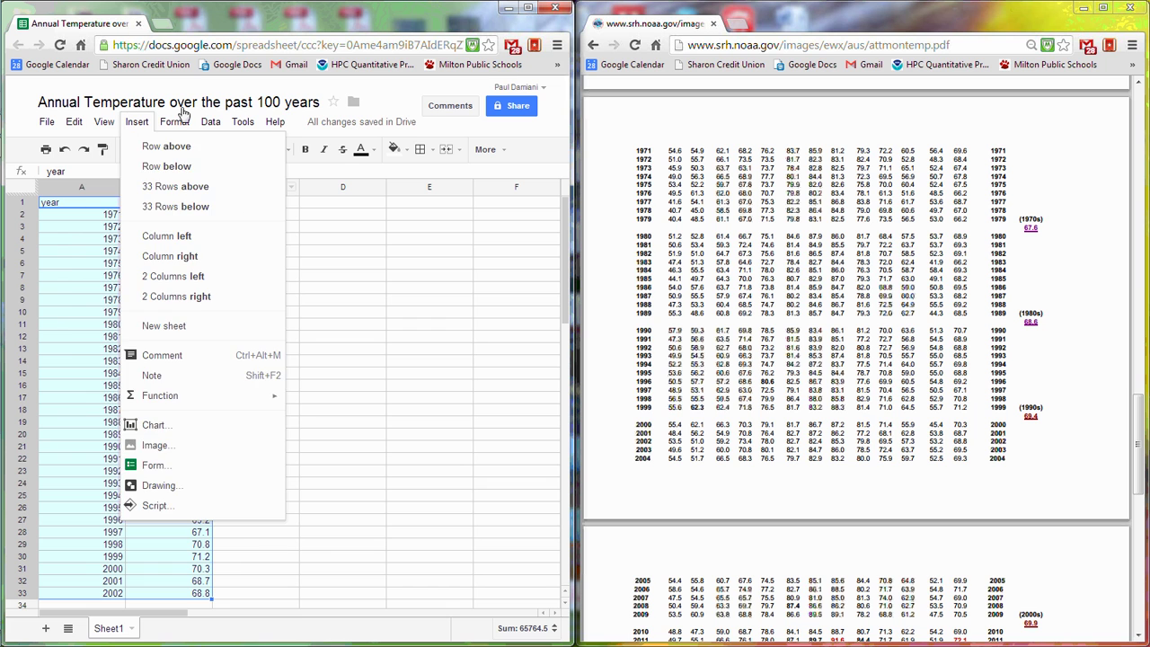
left_click(536, 151)
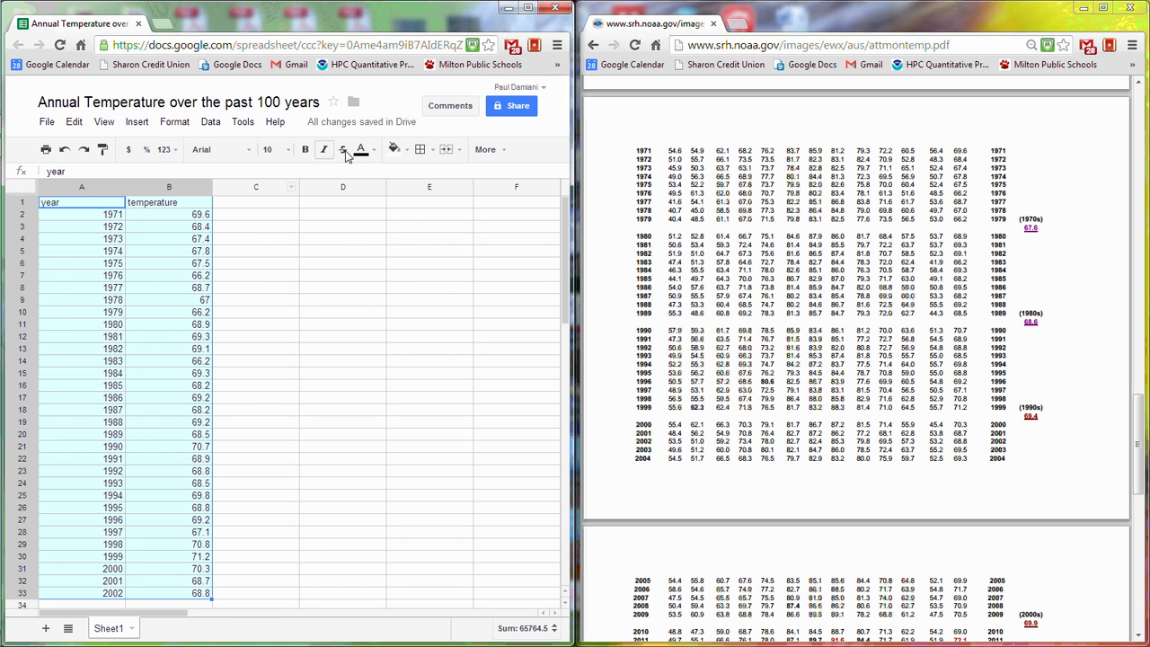
left_click(496, 150)
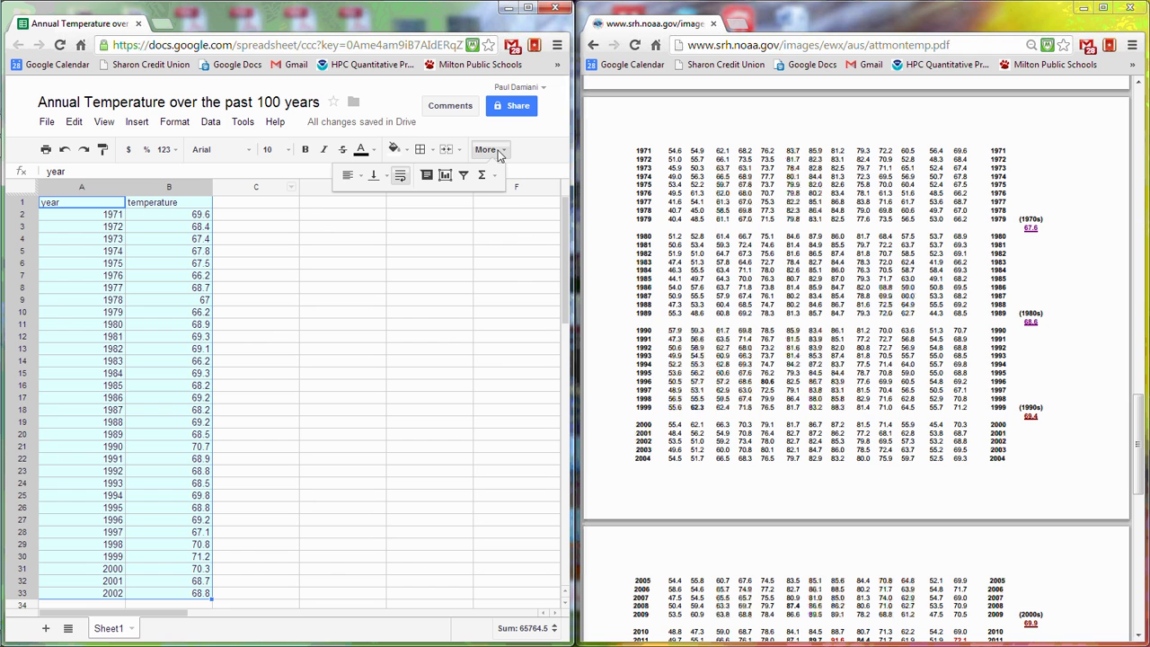
left_click(446, 175)
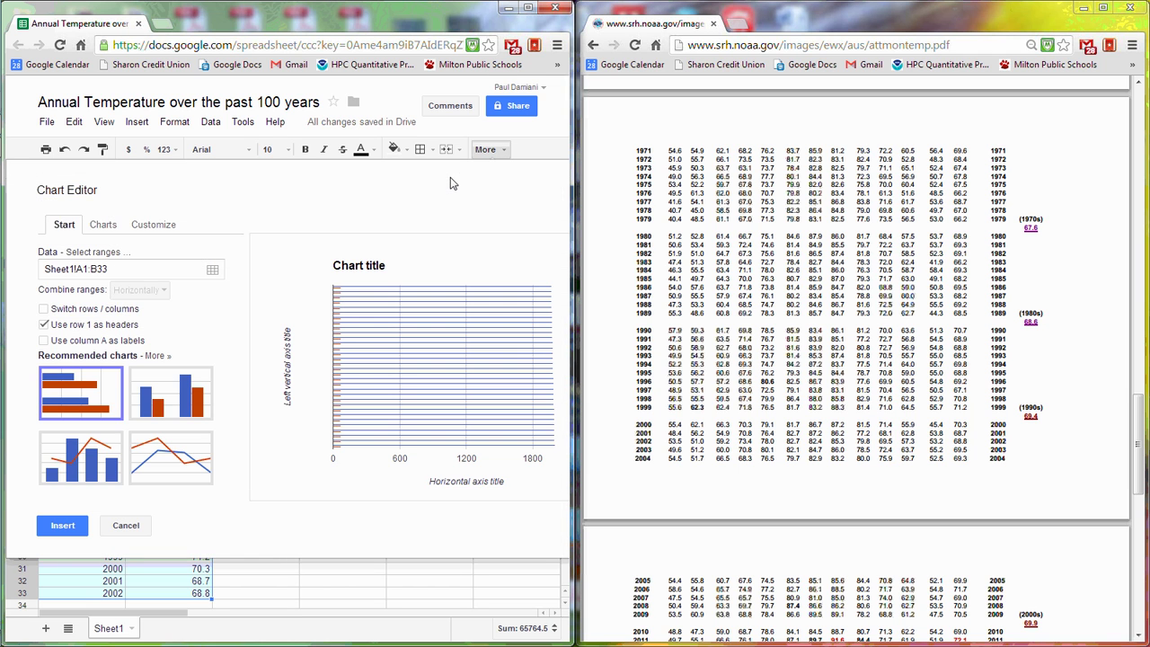
- Minimize the temperature PDF window and maximize the spreadsheet window
left_click(1129, 7)
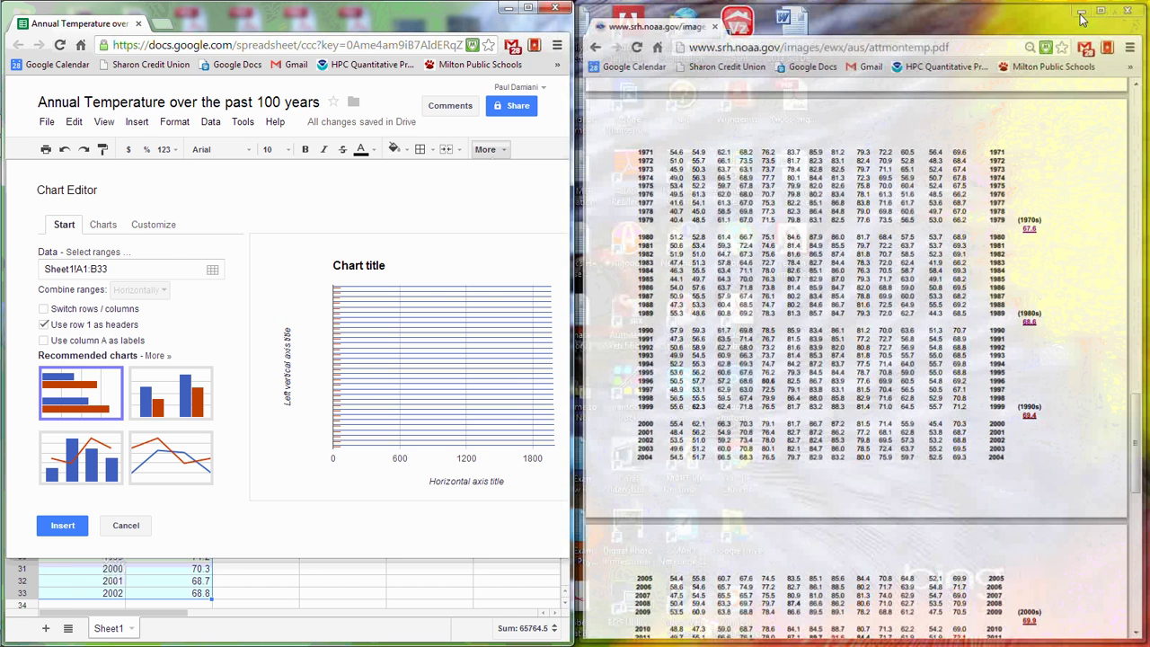
key("super+Up")
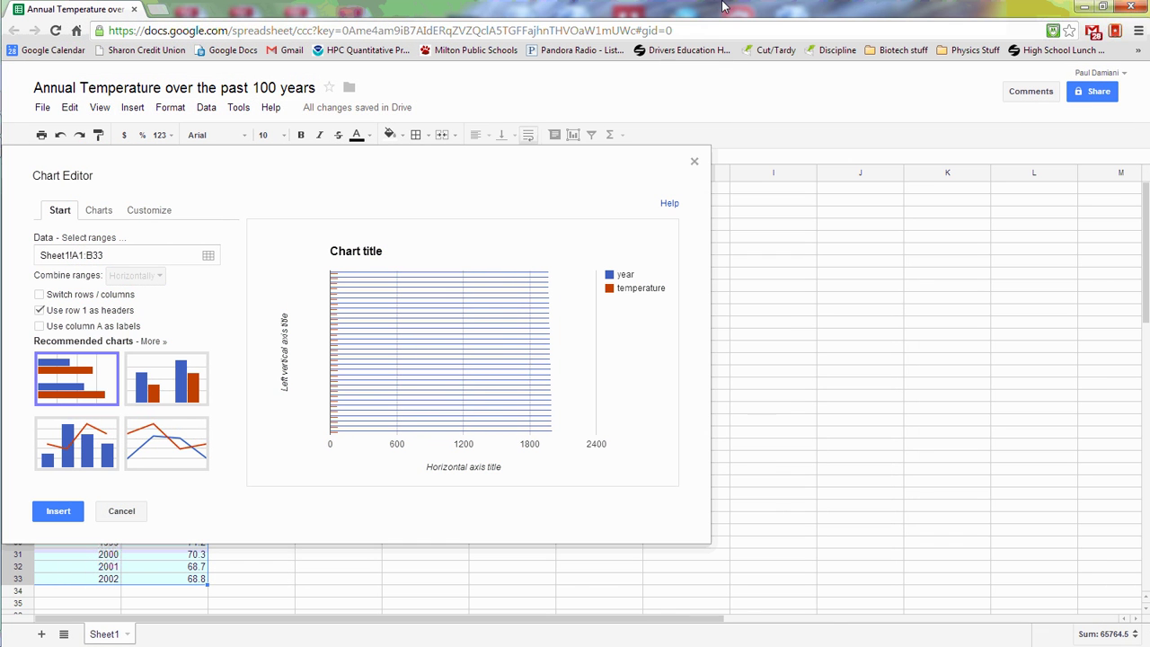
double_click(348, 252)
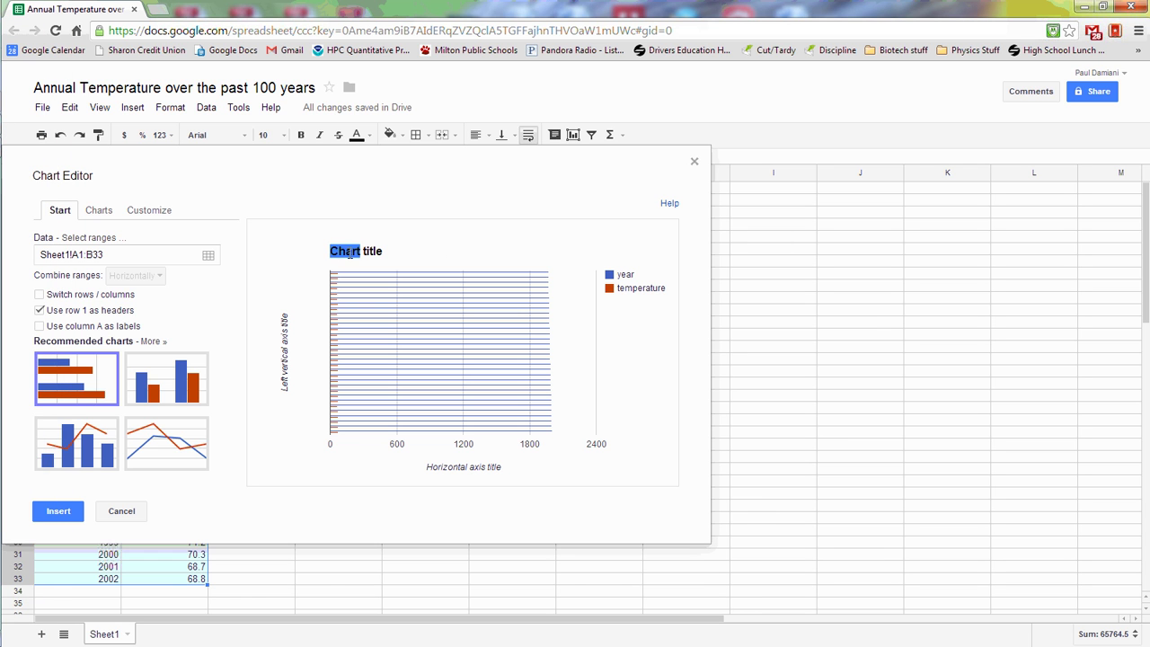
left_click(351, 255)
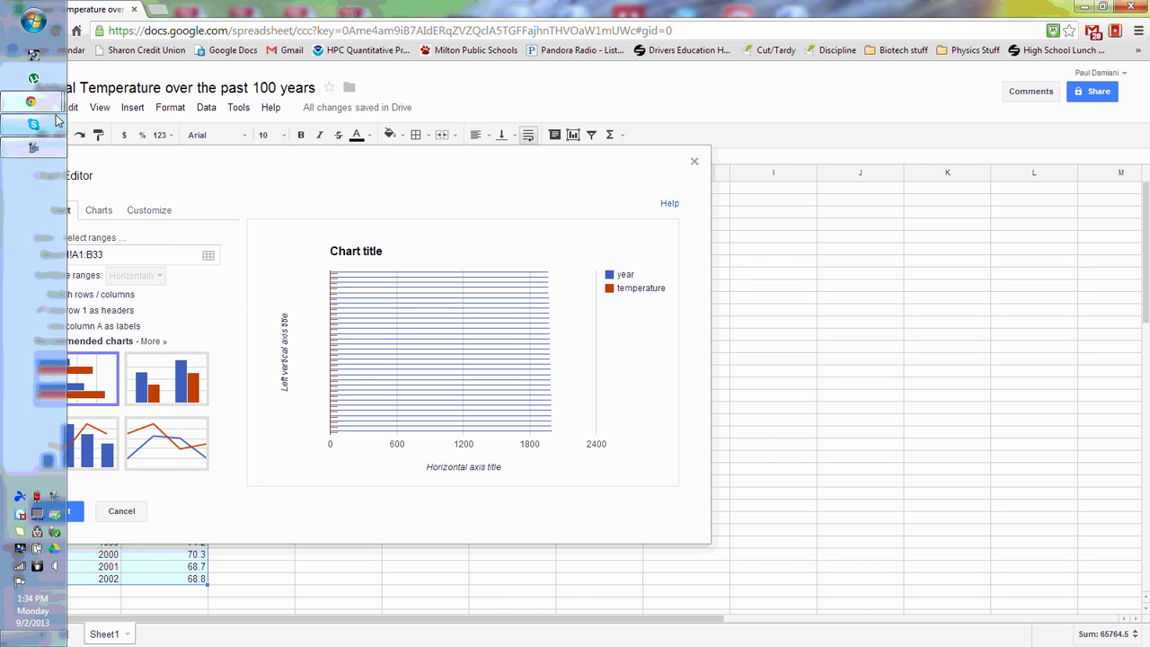
mouse_move(36, 104)
left_click(88, 153)
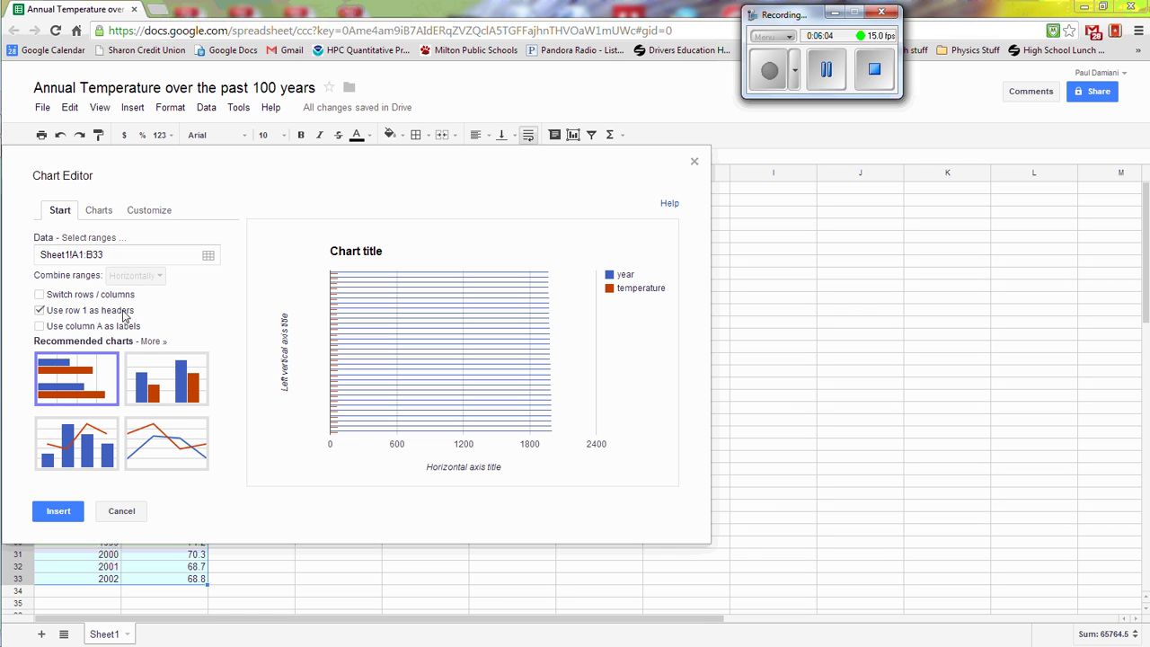
- Move the Chart Editor clear of the data columns and turn on Switch rows / columns
left_click_drag(274, 165, 697, 167)
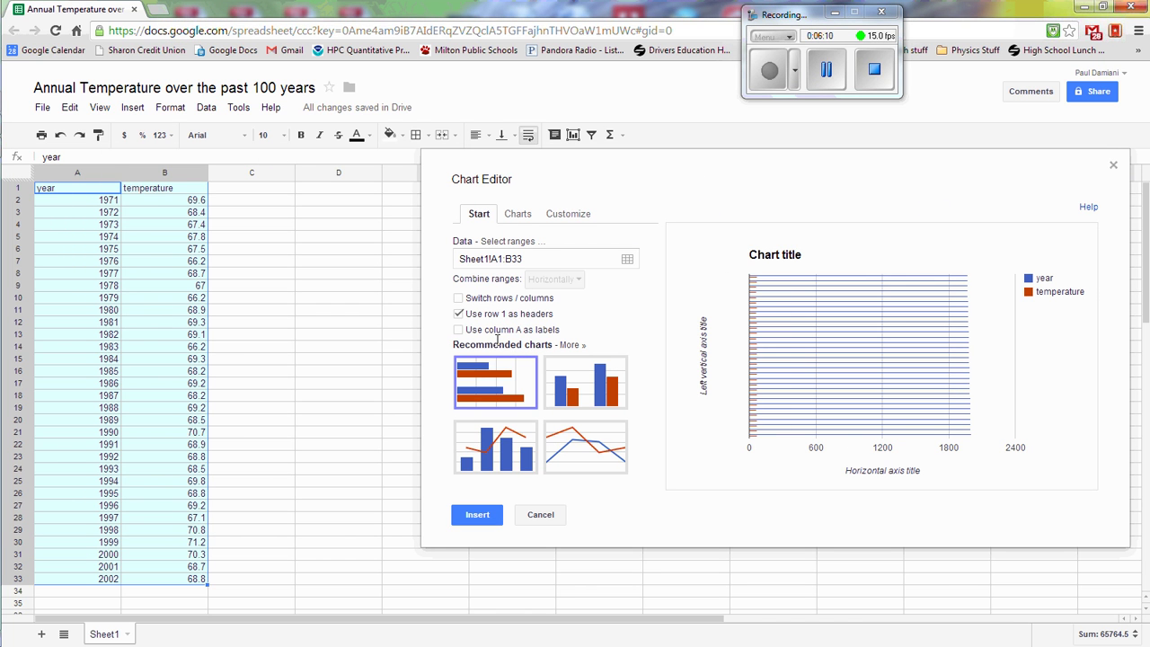
left_click(458, 298)
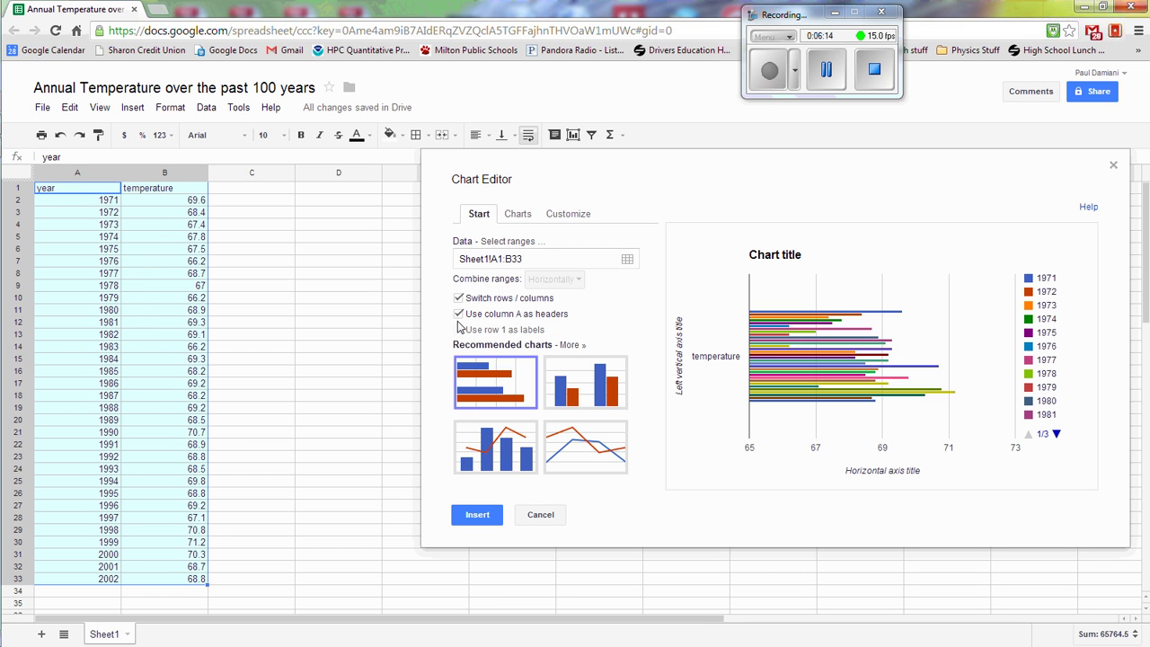
- Turn off Switch rows / columns and change the chart to a standard scatter chart of temperature against year
left_click(458, 298)
left_click(507, 217)
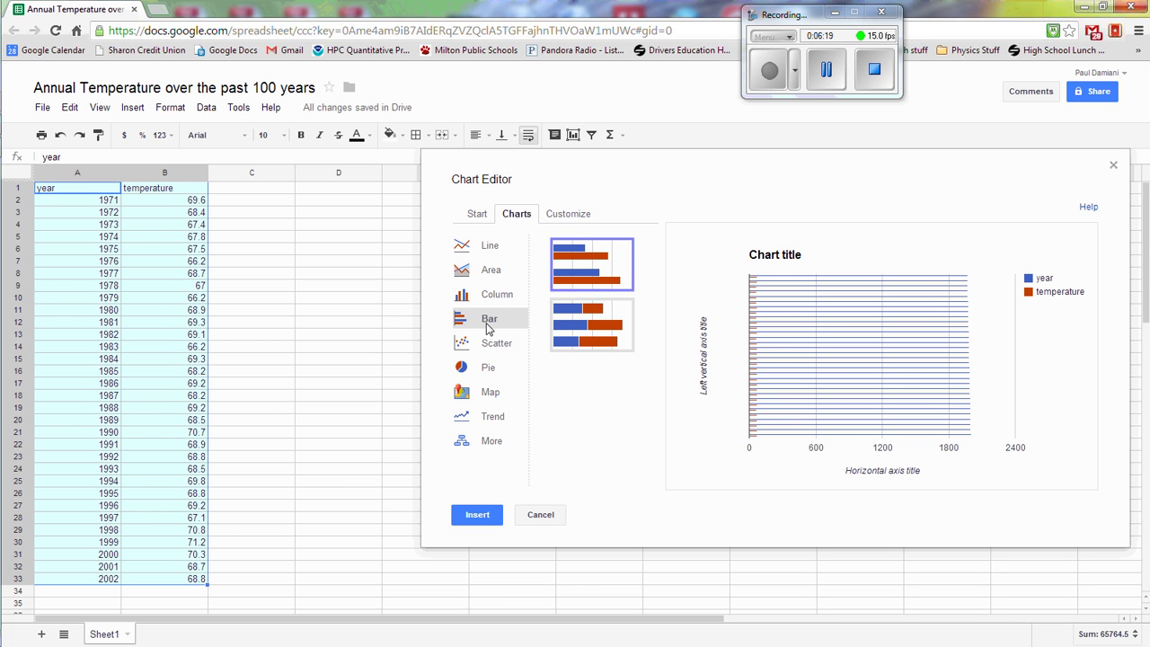
left_click(478, 218)
left_click(580, 466)
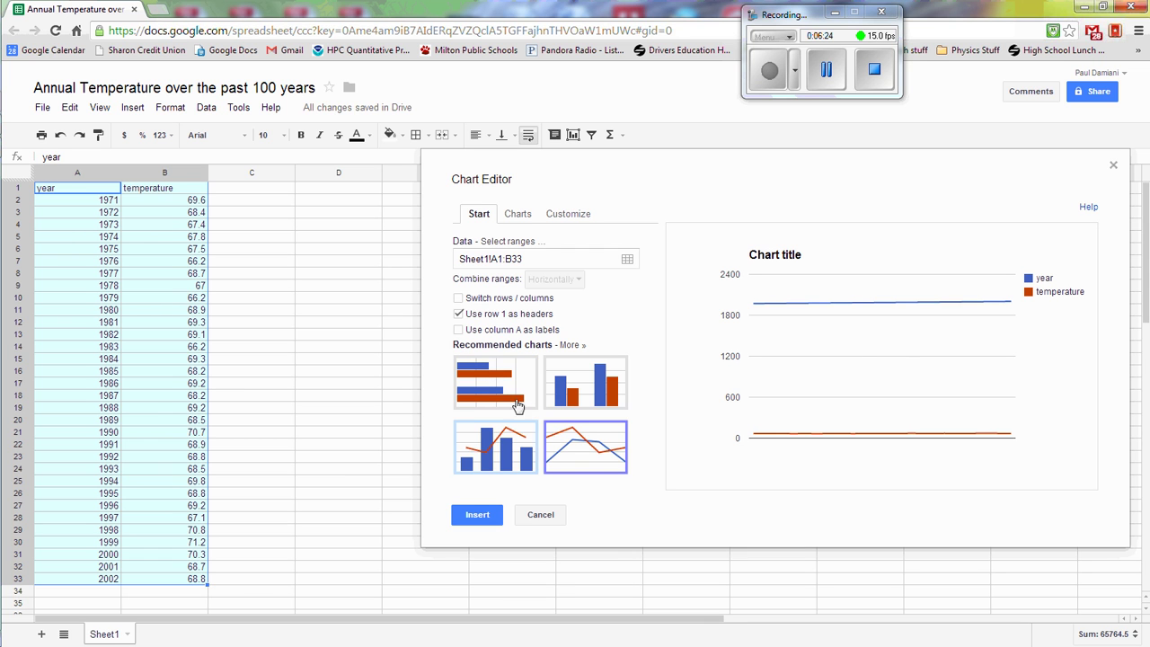
left_click(516, 217)
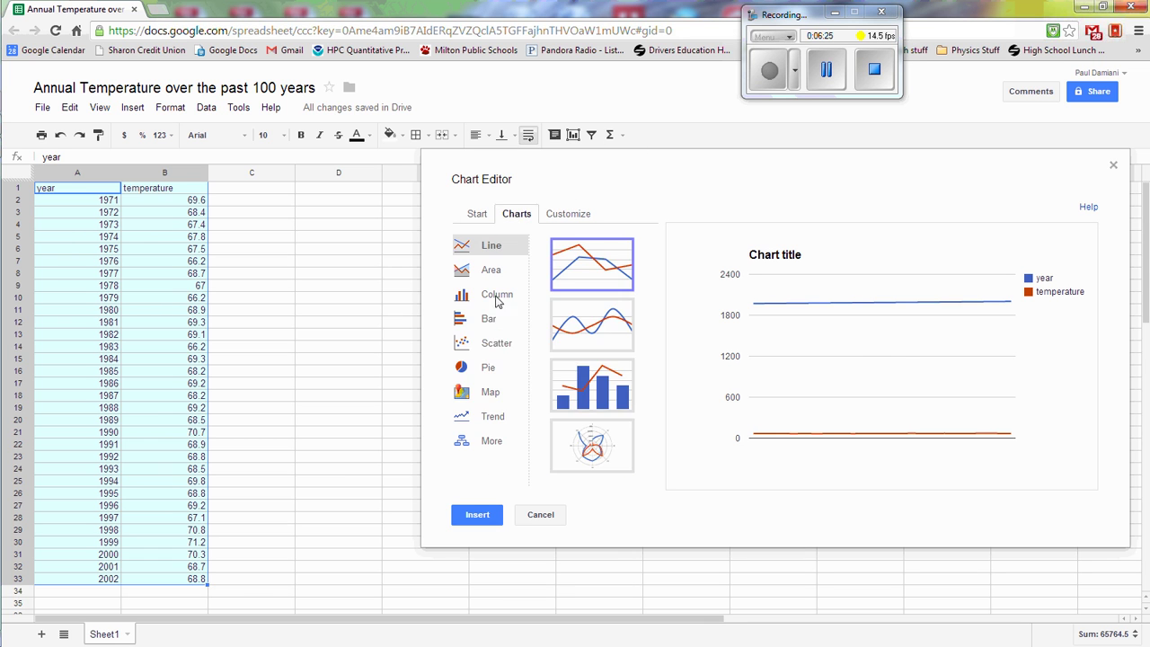
left_click(500, 343)
left_click(579, 271)
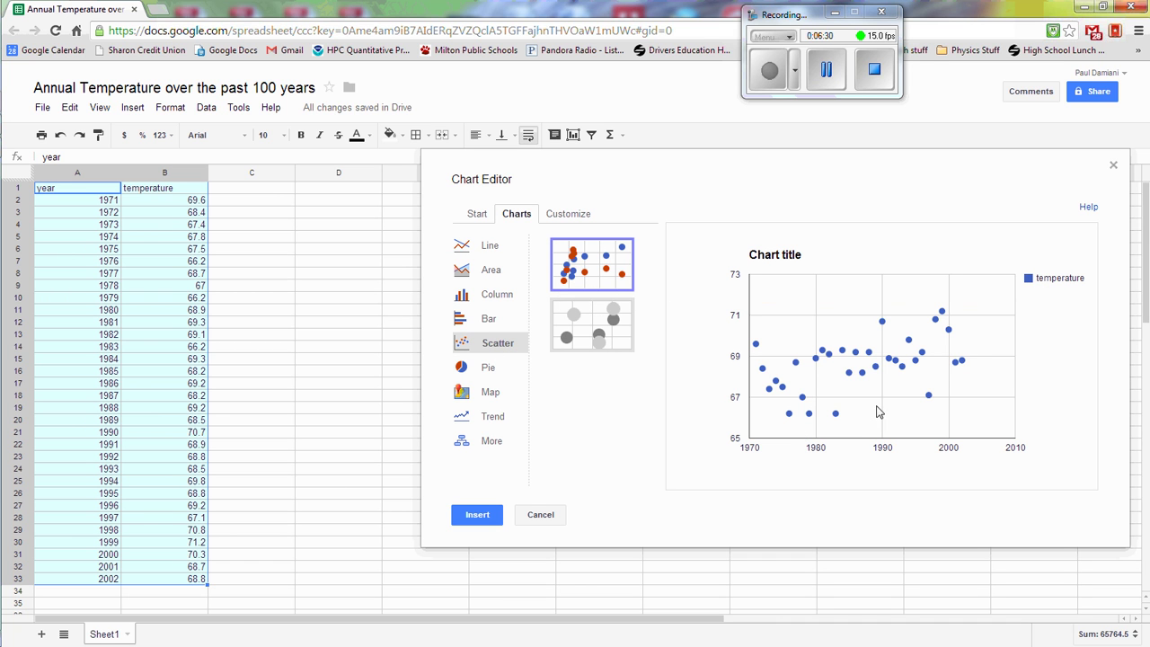
mouse_move(792, 199)
left_mouse_down()
mouse_move(688, 185)
mouse_move(808, 206)
left_mouse_up()
left_click(811, 208)
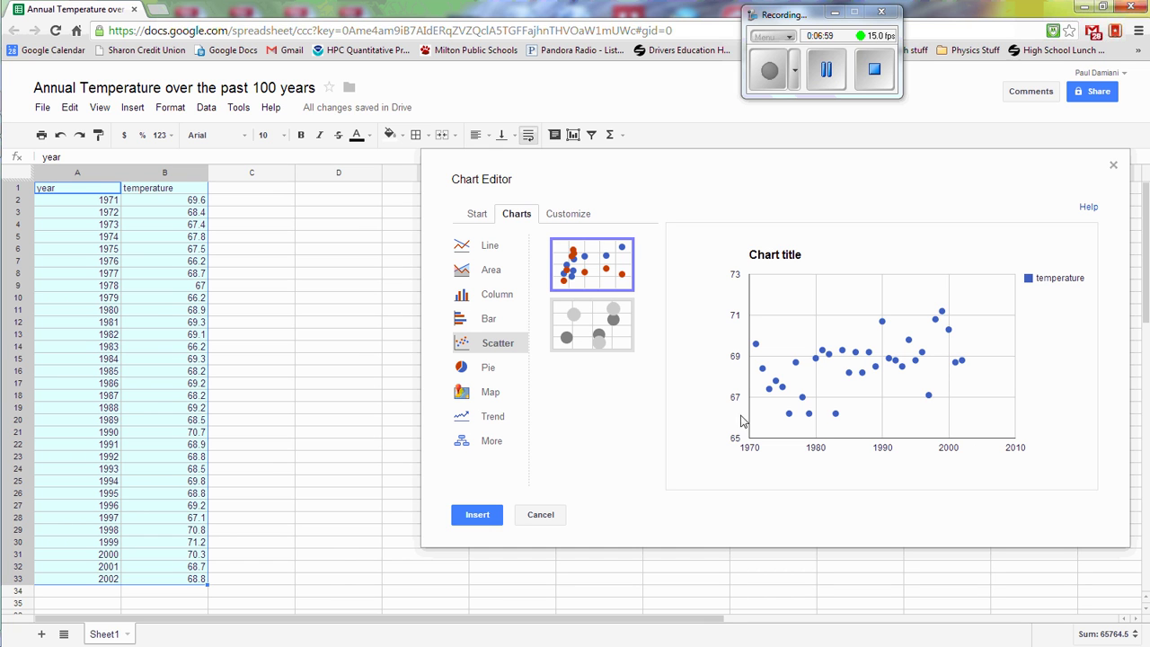
mouse_move(756, 360)
scroll(149, 386, "down", 1)
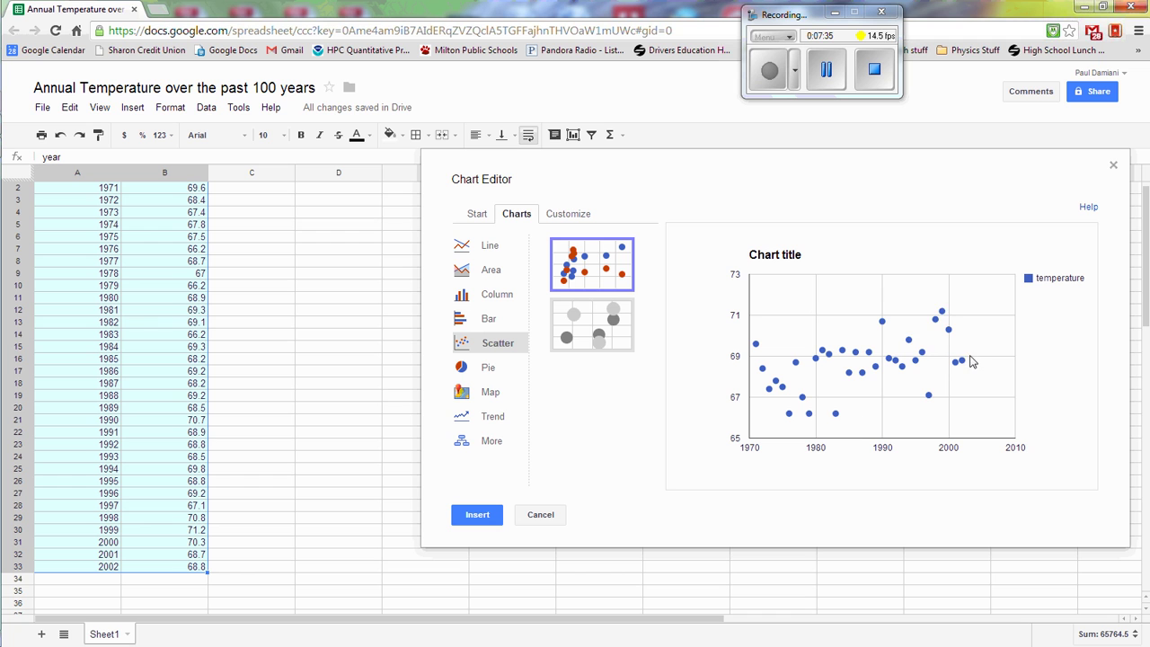
- Set the chart title to "Annual temp in Austin since 1971"
left_click(566, 220)
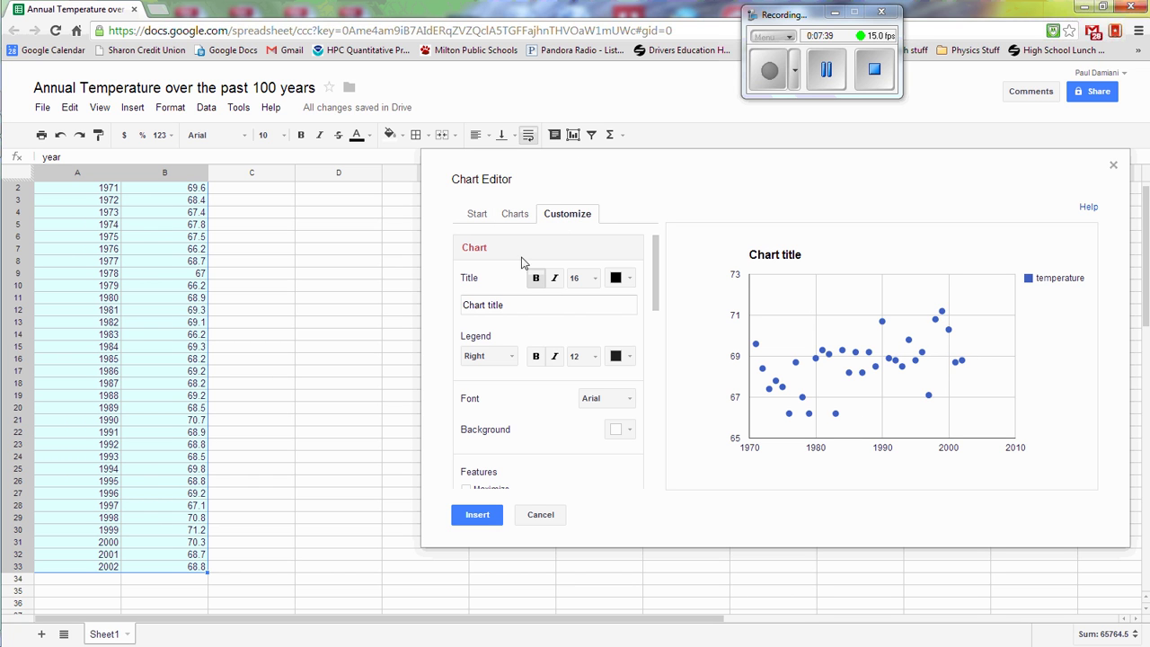
left_click_drag(515, 305, 428, 303)
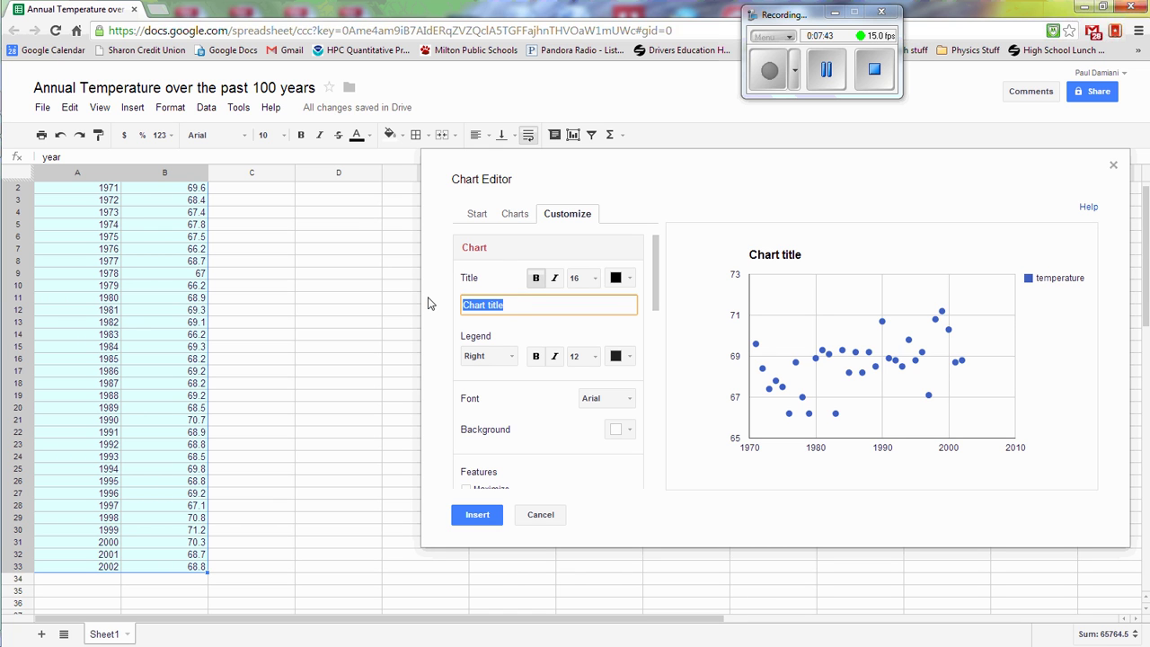
type("Annual")
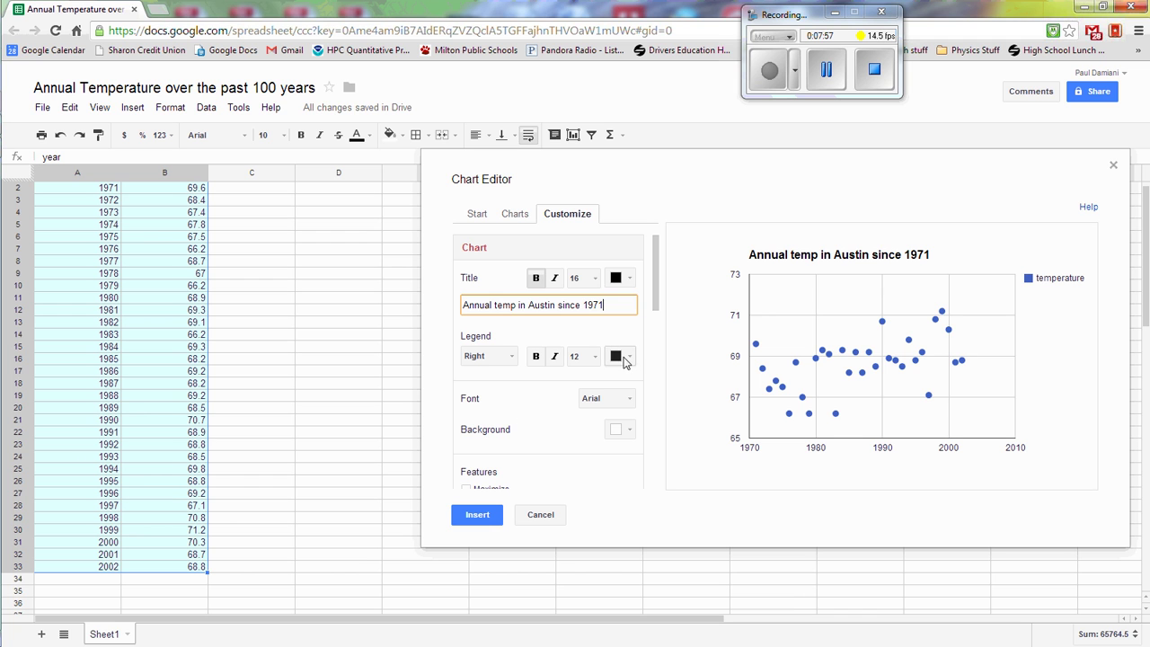
left_click(617, 357)
left_click(579, 278)
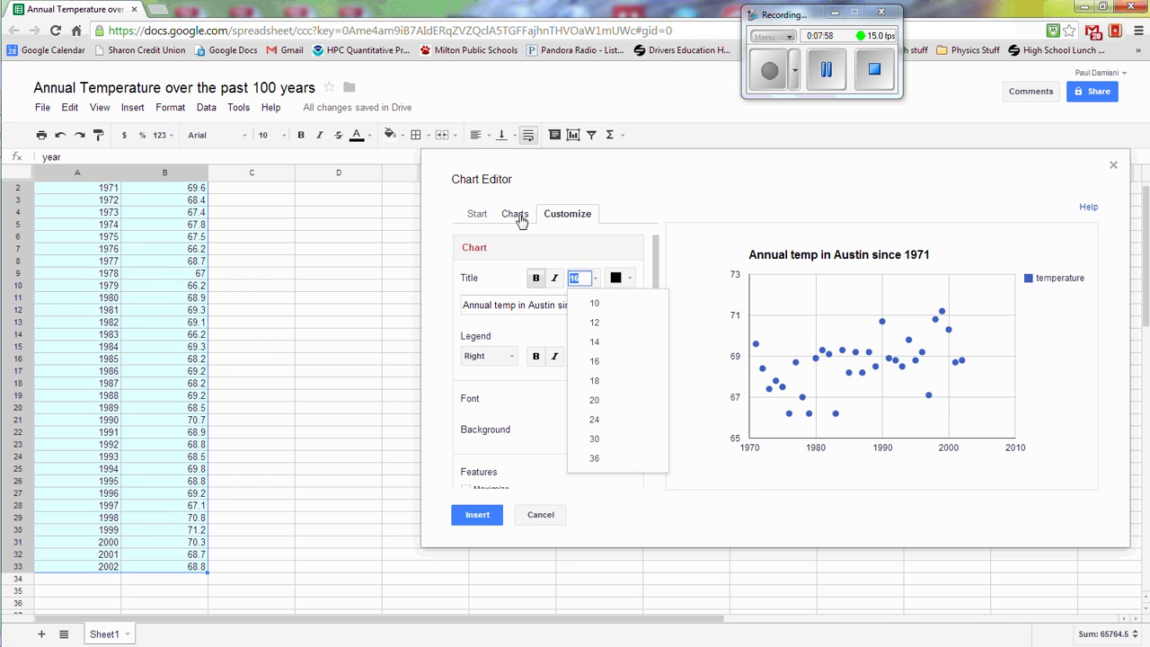
left_click(690, 193)
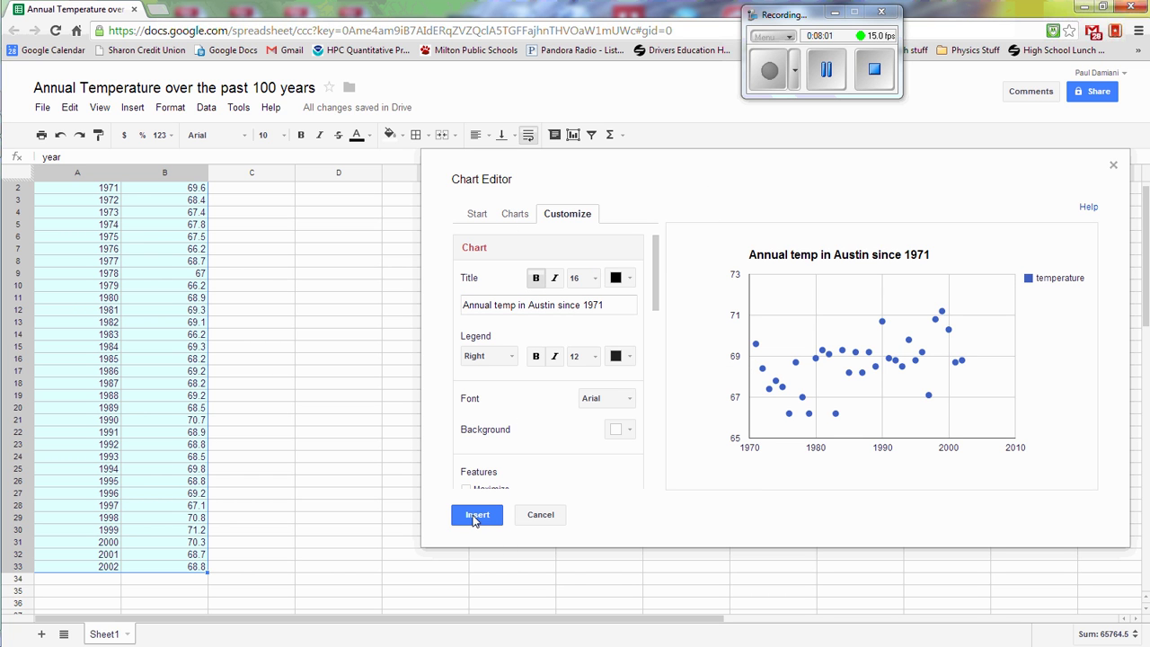
- Insert the scatter chart into the sheet and enlarge it to span about columns A to G
scroll(509, 465, "down", 3)
scroll(532, 357, "down", 1)
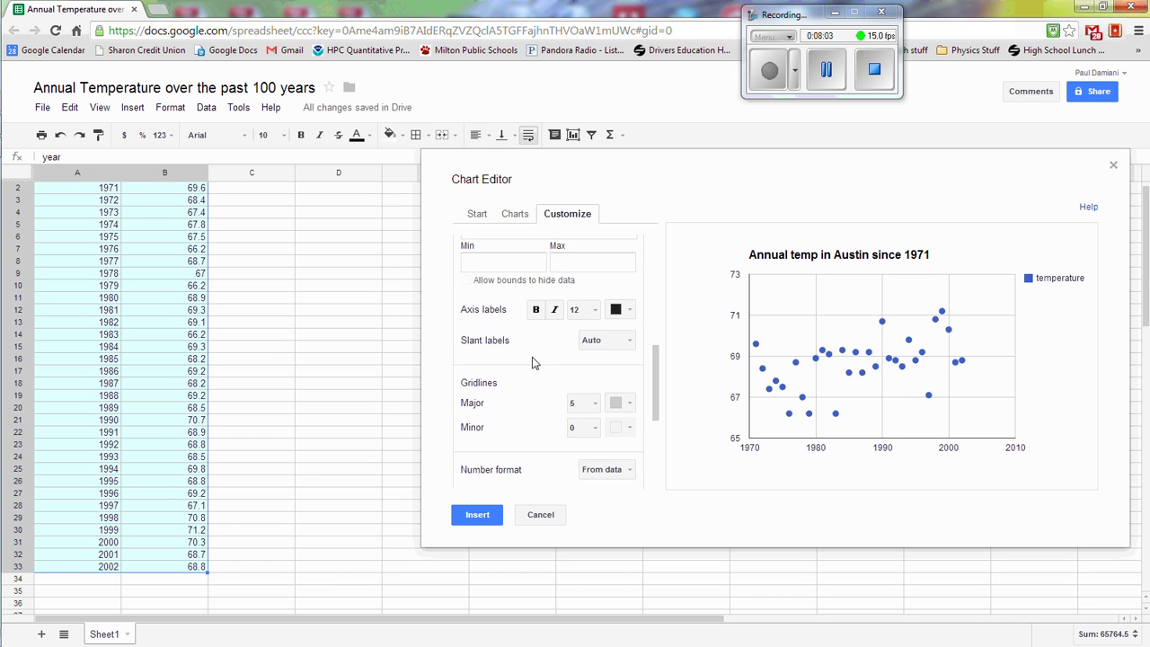
scroll(532, 370, "down", 3)
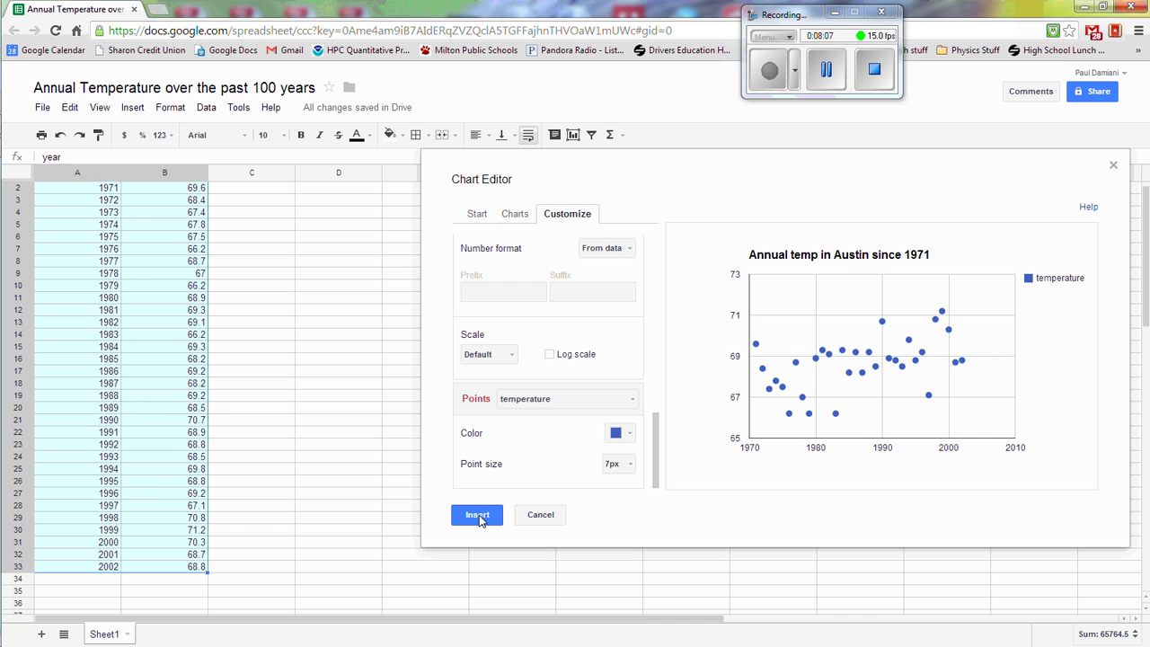
left_click(477, 515)
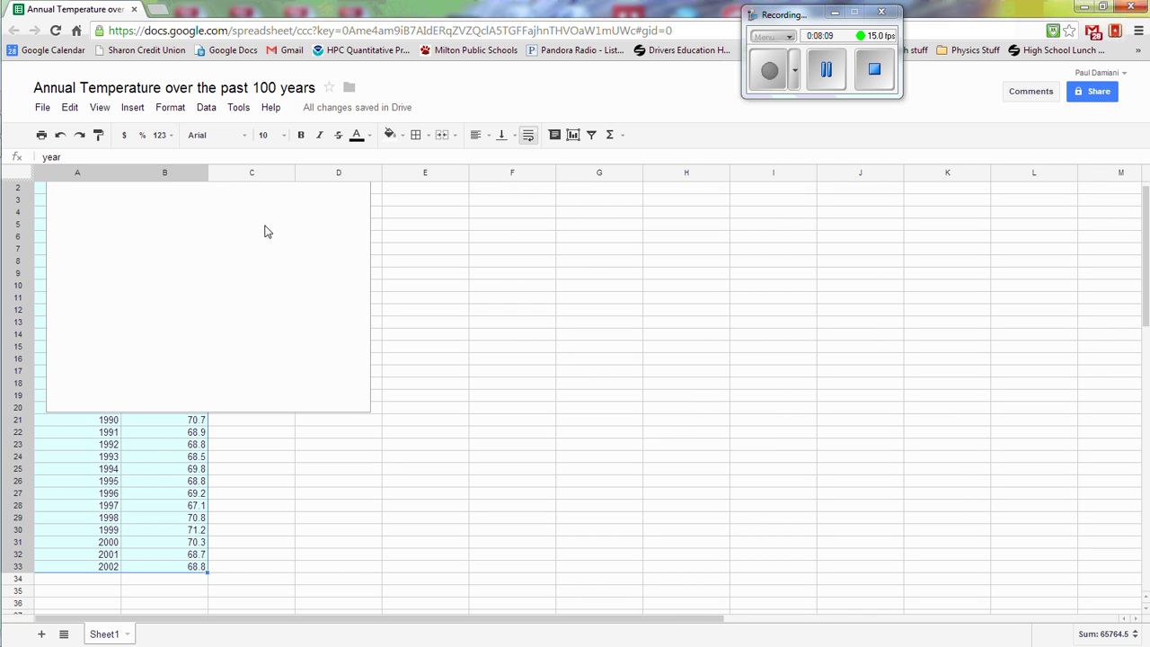
scroll(347, 260, "up", 1)
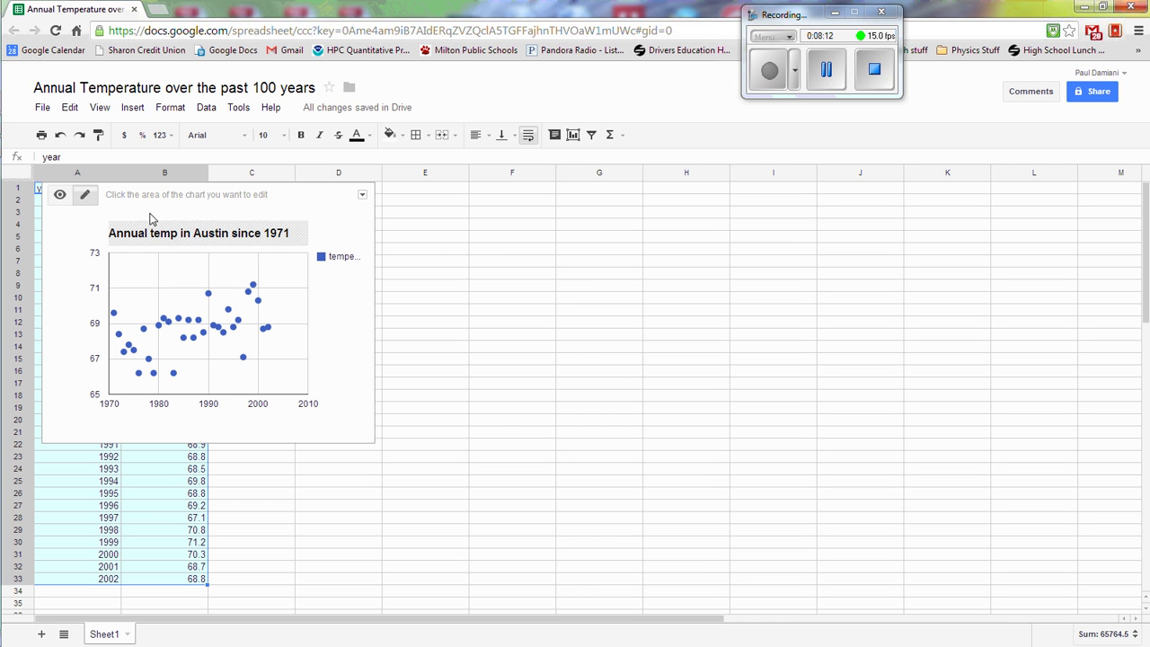
left_click_drag(372, 442, 682, 618)
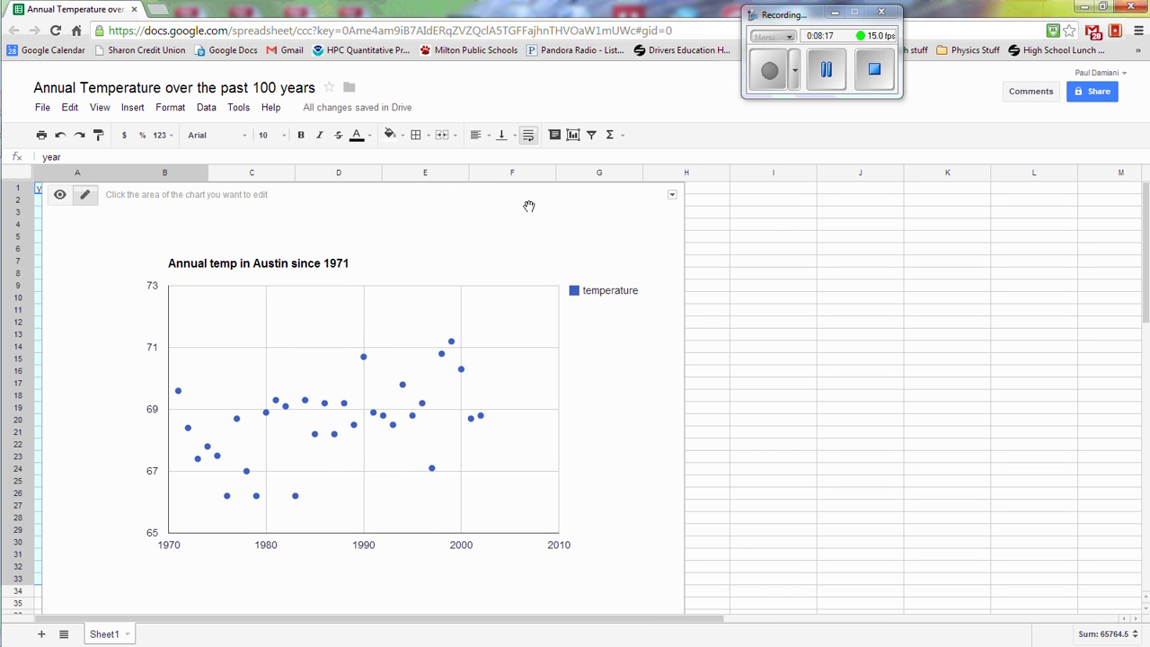
- Examine the inserted chart's editing options for axes, series and chart type, and the point settings in its advanced editor
right_click(491, 366)
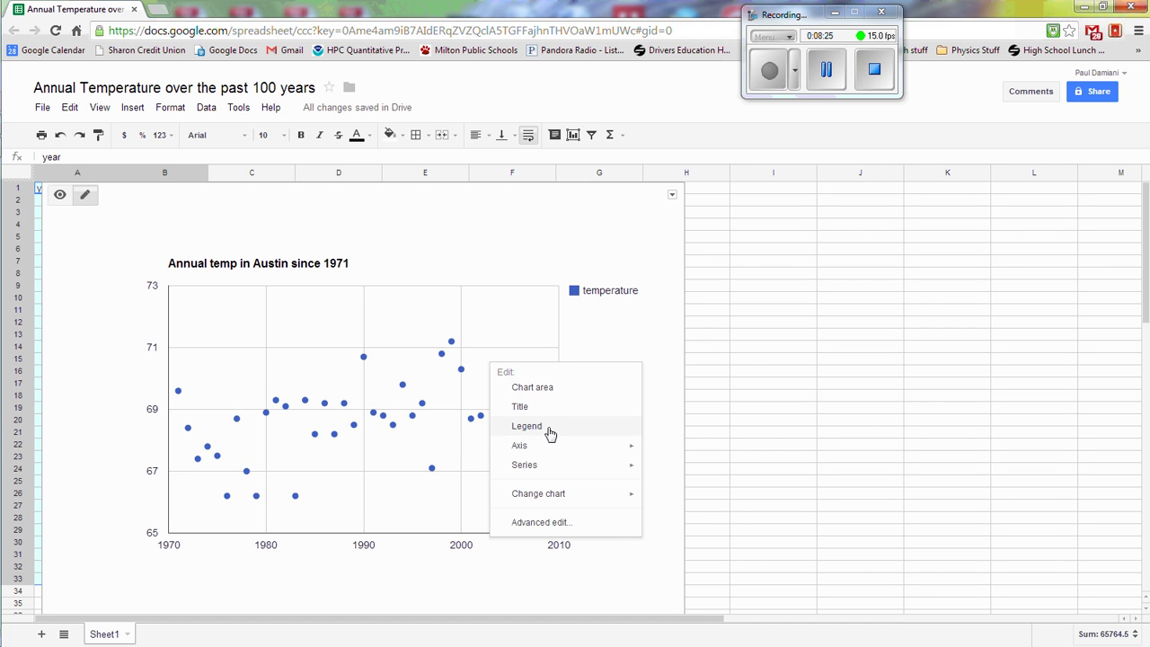
mouse_move(553, 450)
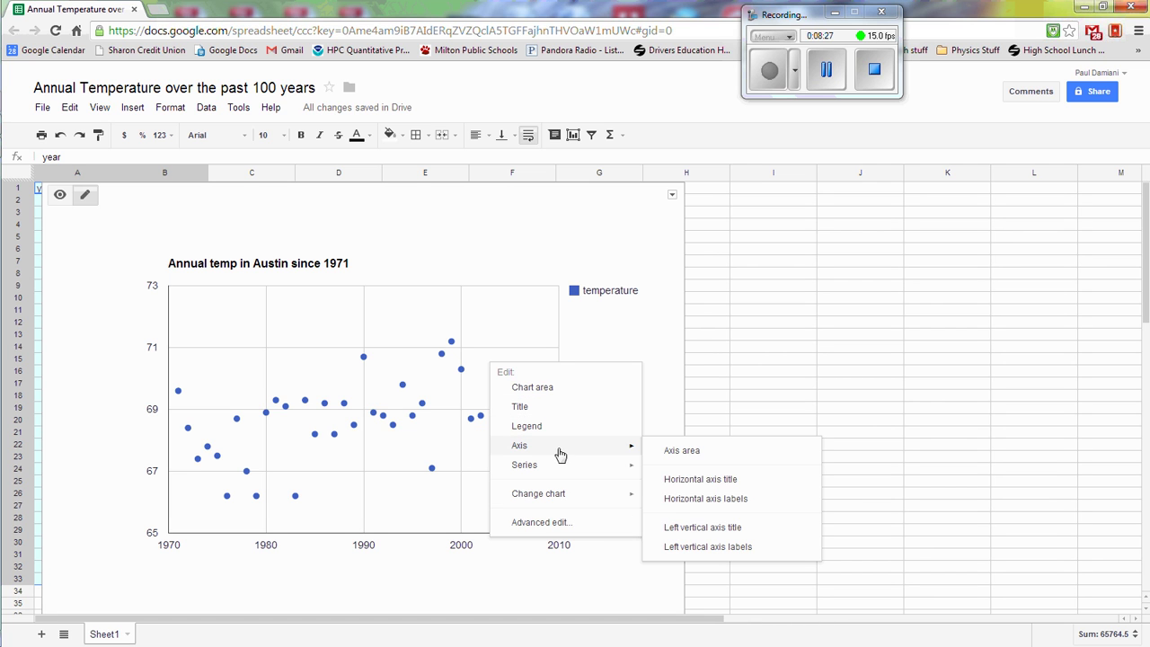
mouse_move(593, 472)
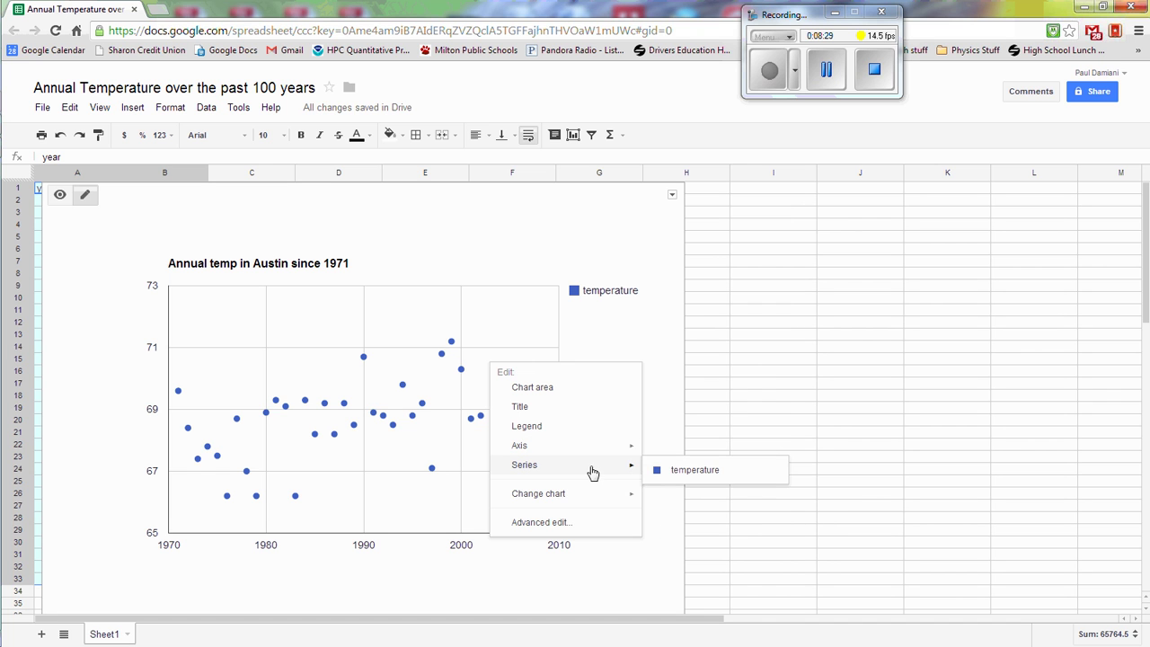
mouse_move(602, 498)
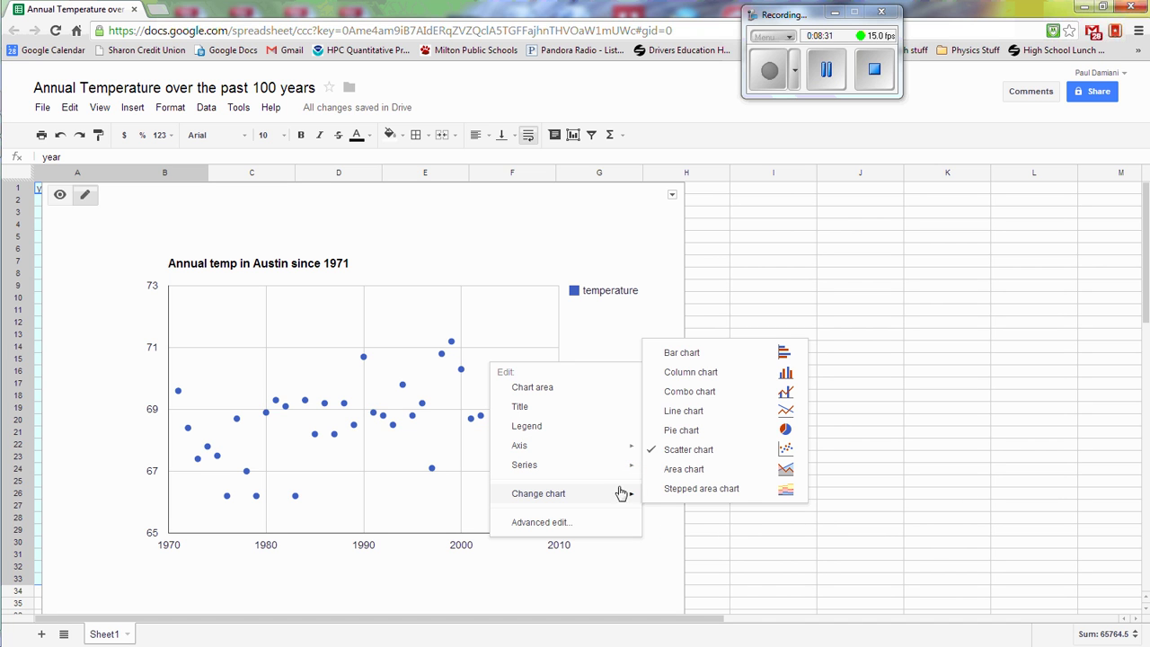
left_click(418, 340)
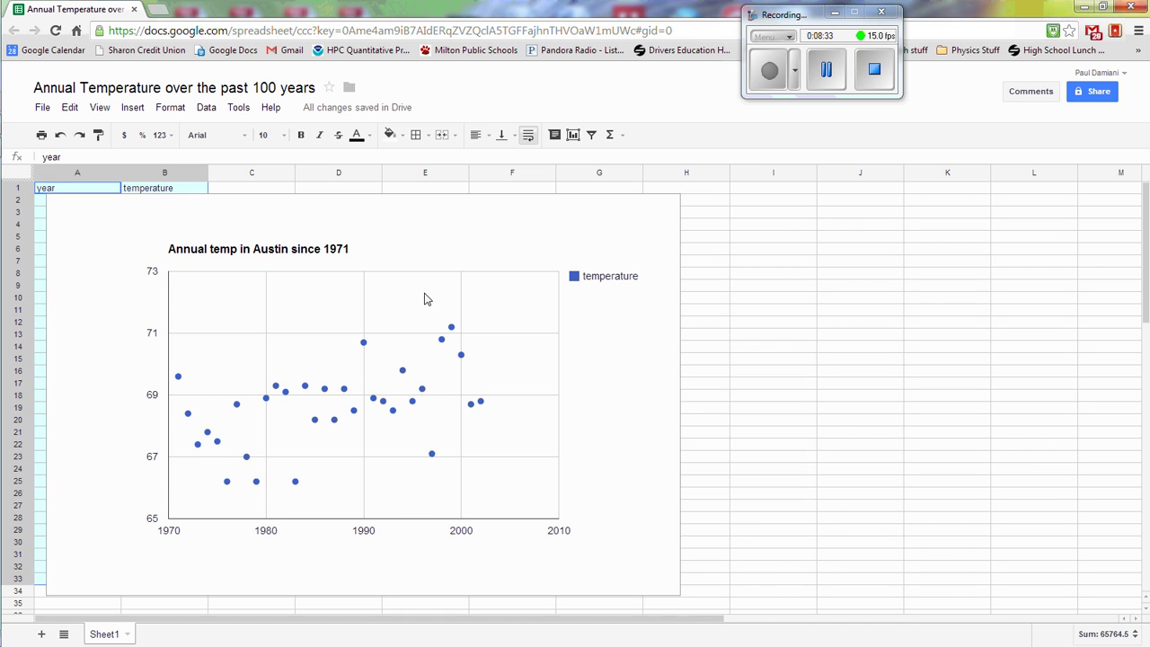
right_click(430, 349)
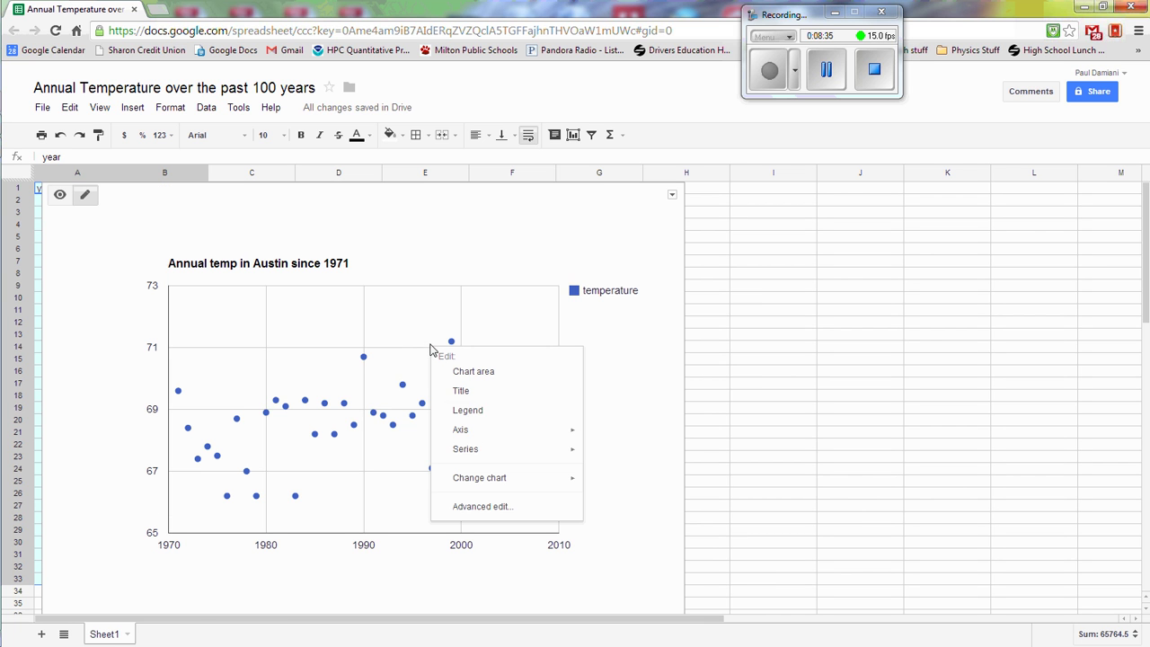
left_click(504, 508)
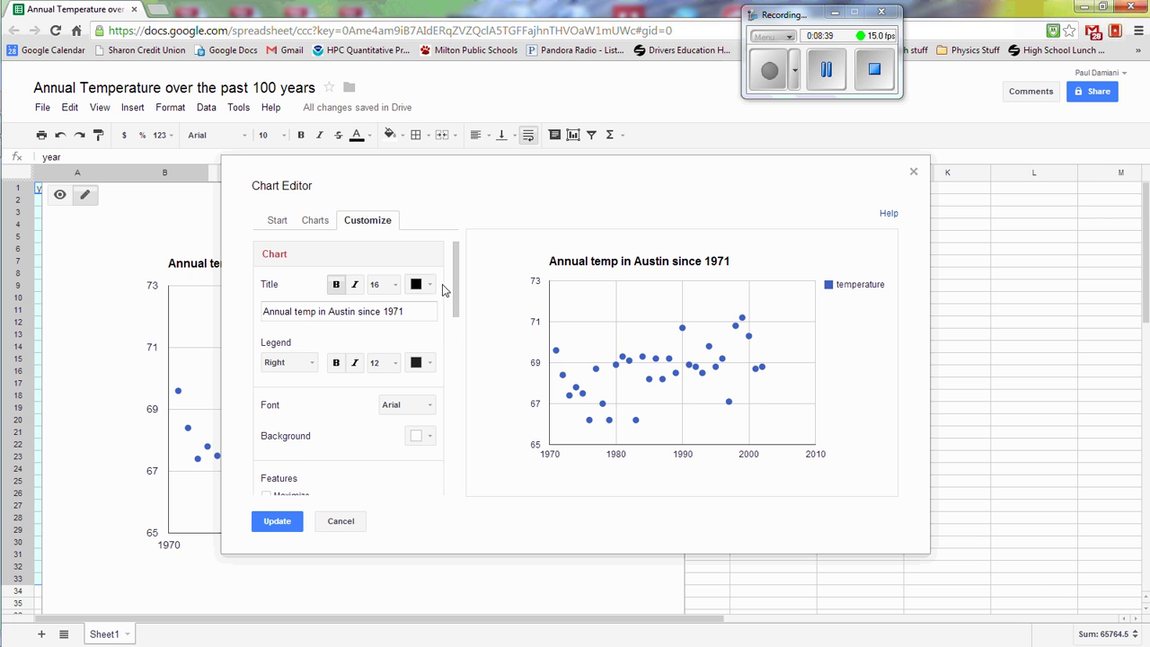
left_click_drag(456, 280, 464, 488)
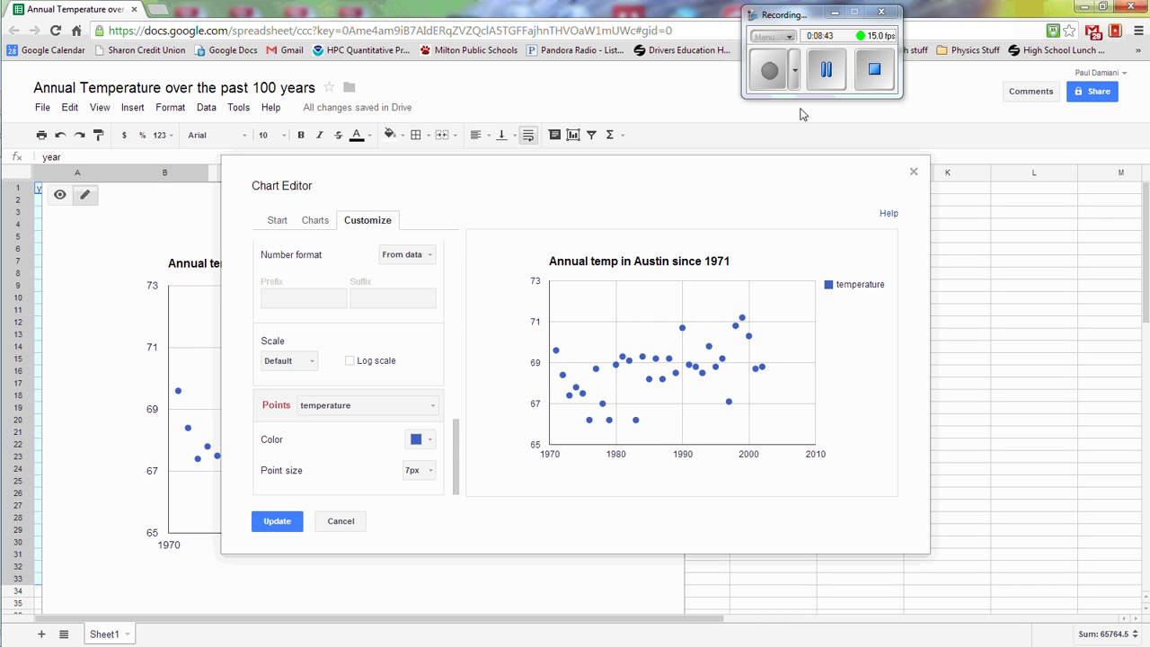
left_click(827, 70)
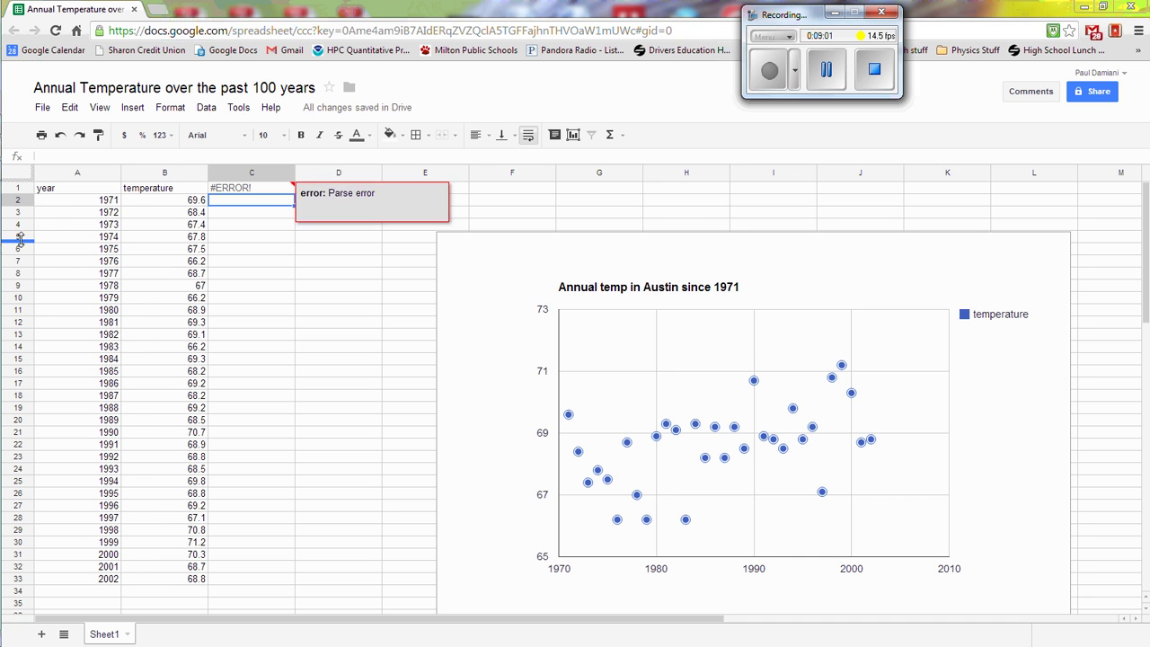
- Copy the year and temperature data in A1:B33 and paste it at A1 of a blank, maximized Microsoft Excel workbook
left_click_drag(49, 190, 175, 586)
key("ctrl+c")
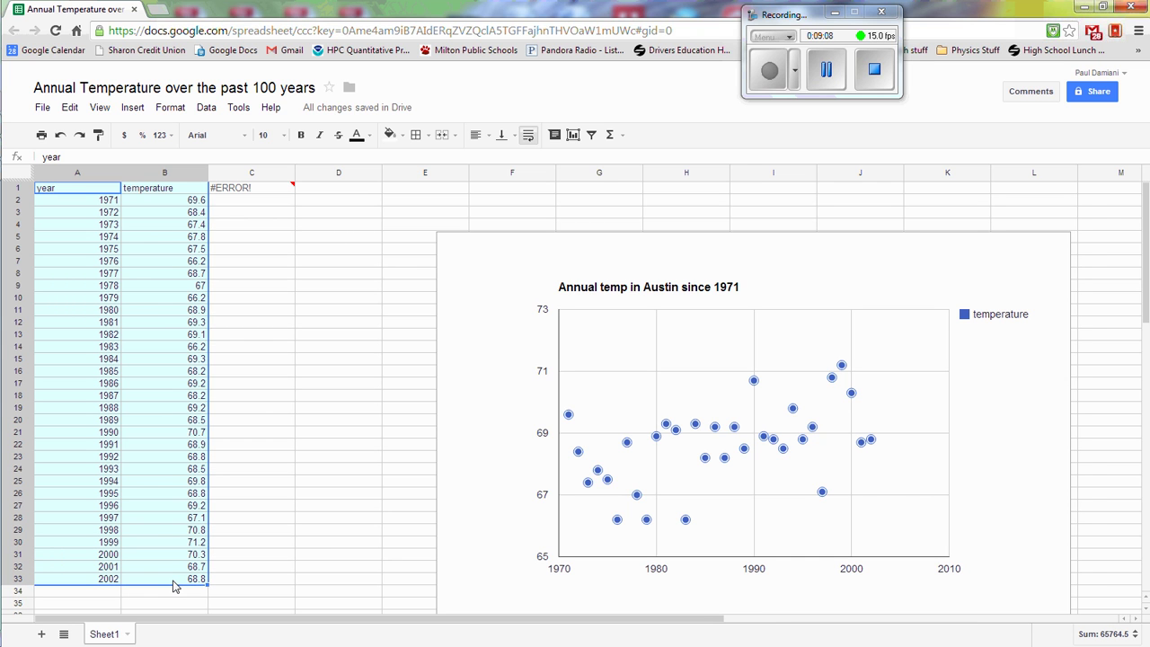
mouse_move(3, 309)
left_click(33, 172)
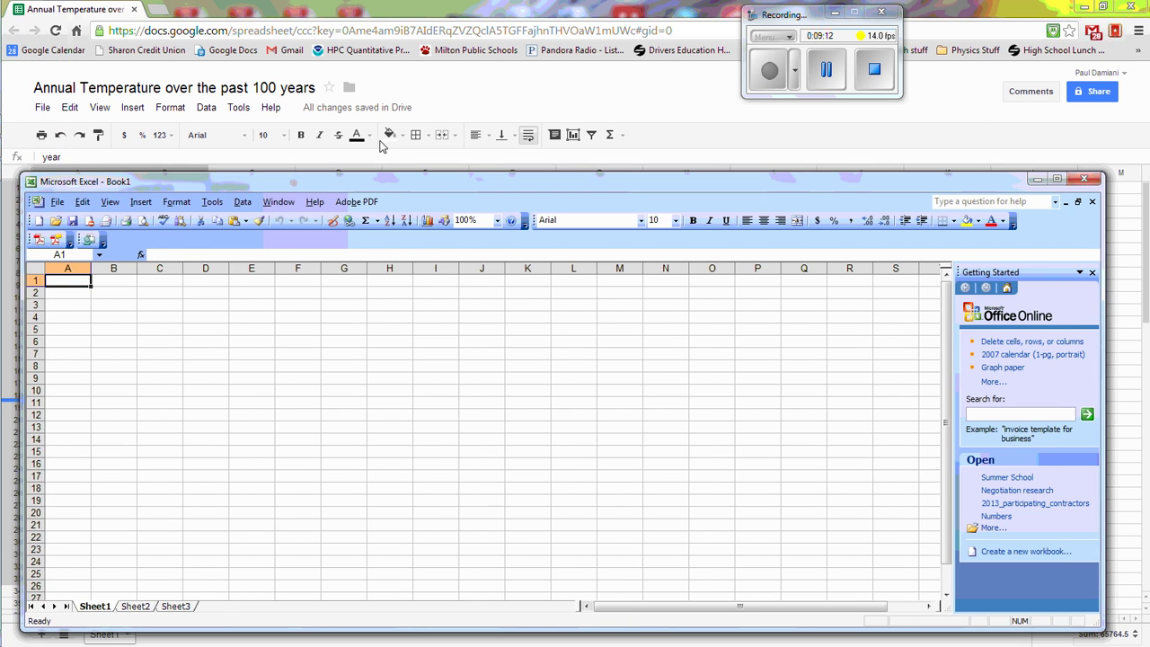
double_click(381, 182)
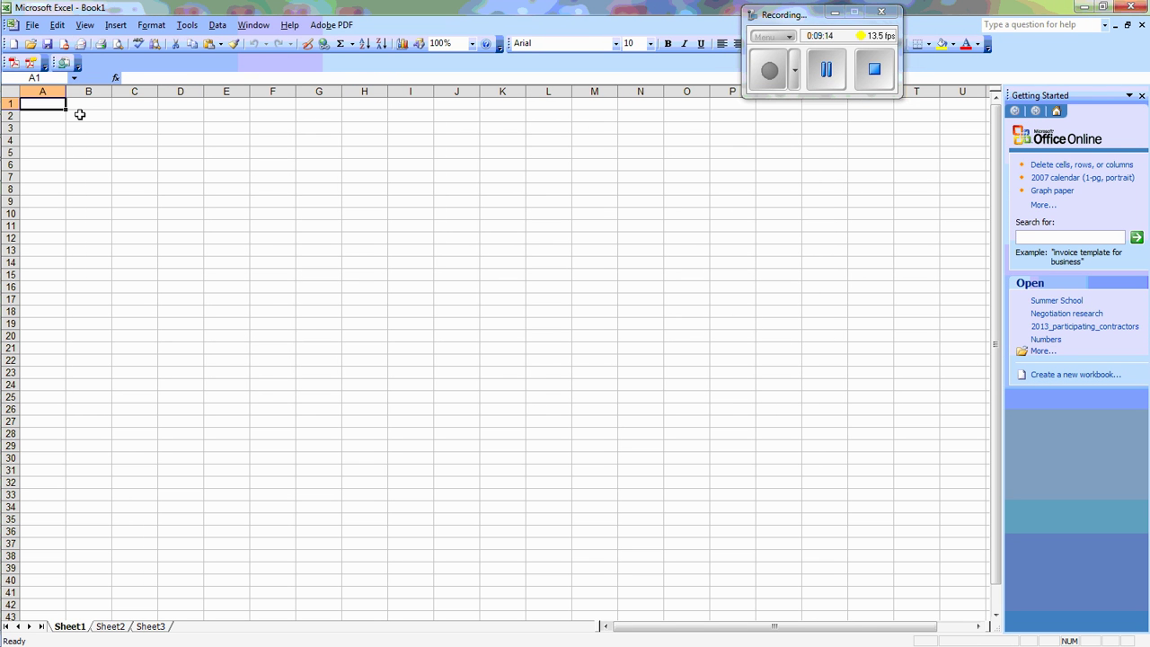
key("ctrl+v")
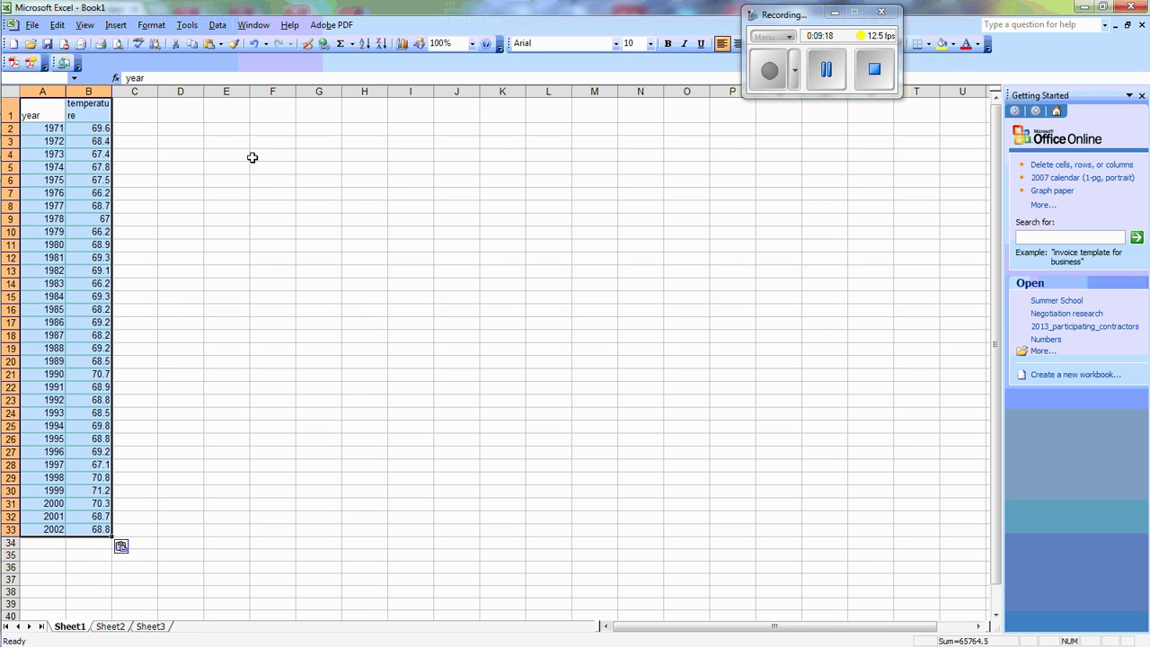
- Start an XY (Scatter) chart from the pasted data, with markers only and the series in columns
left_click(403, 44)
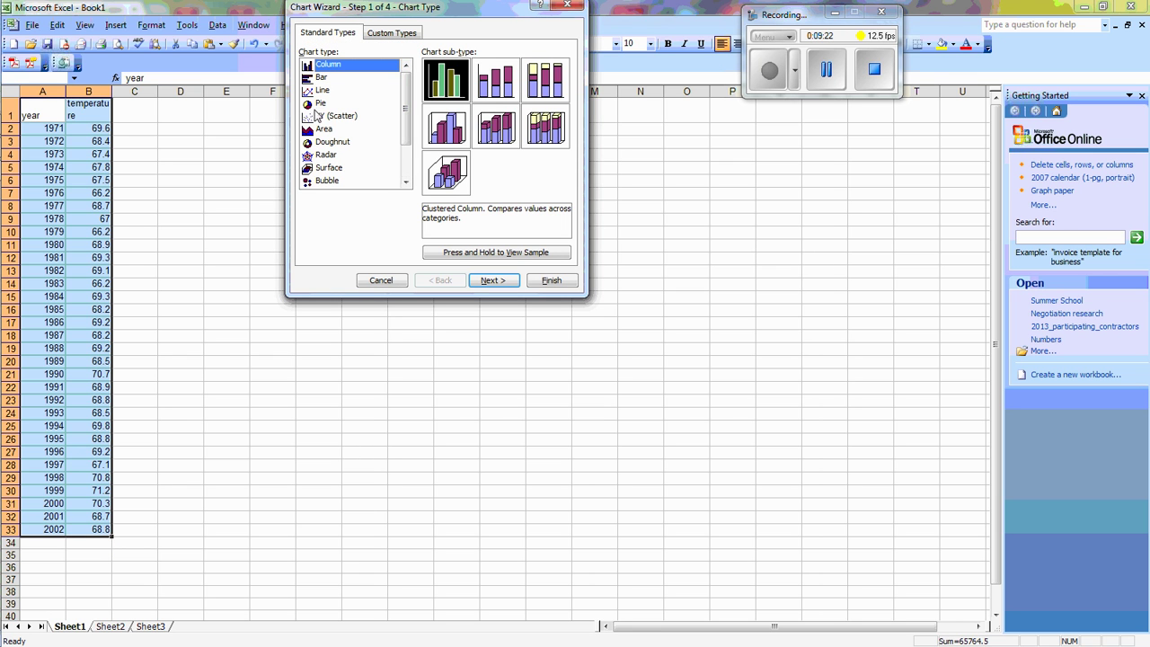
left_click(319, 117)
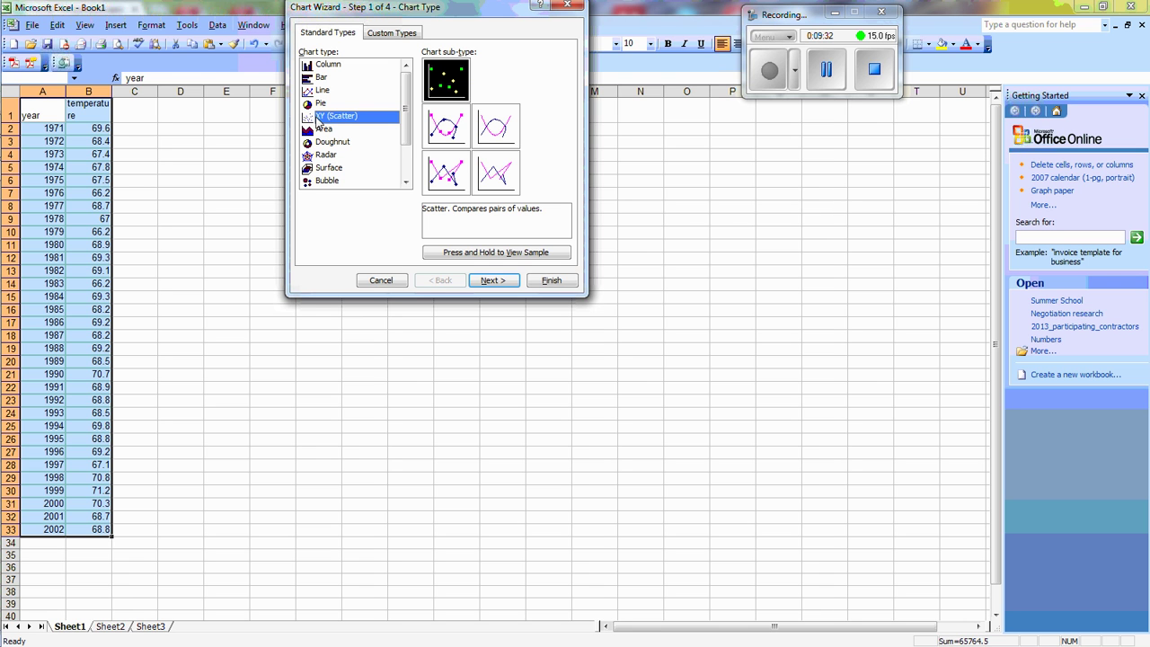
left_click(494, 280)
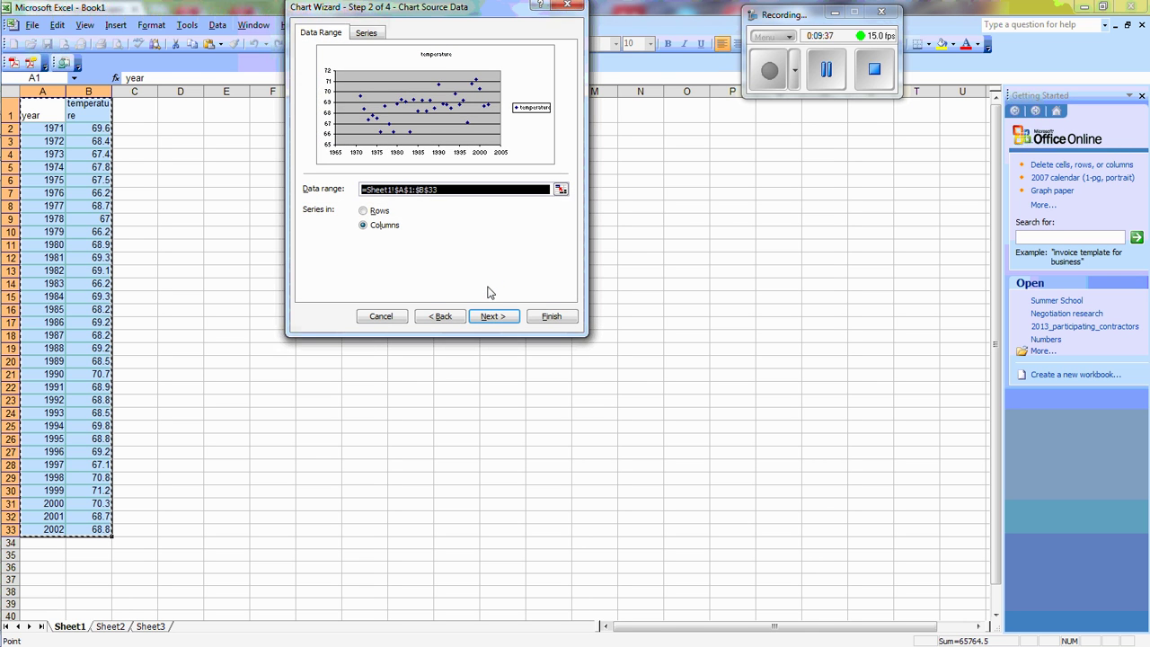
left_click(493, 317)
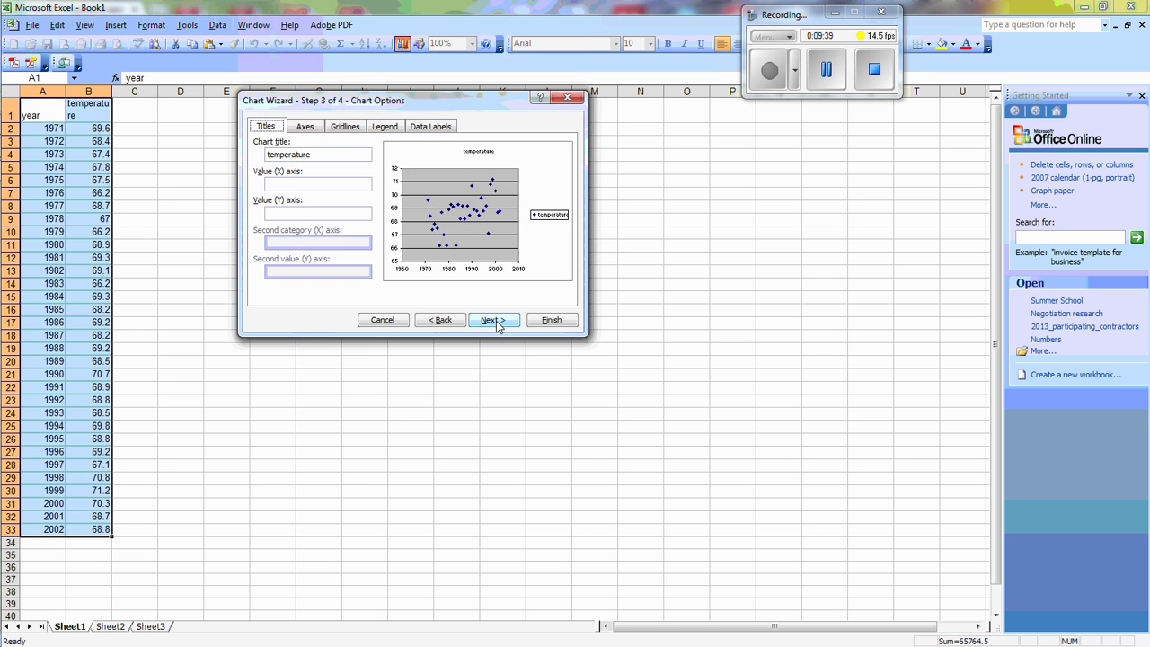
- Title the chart's X axis "Year" and its Y axis "Temperature"
left_click(347, 185)
type("Yea")
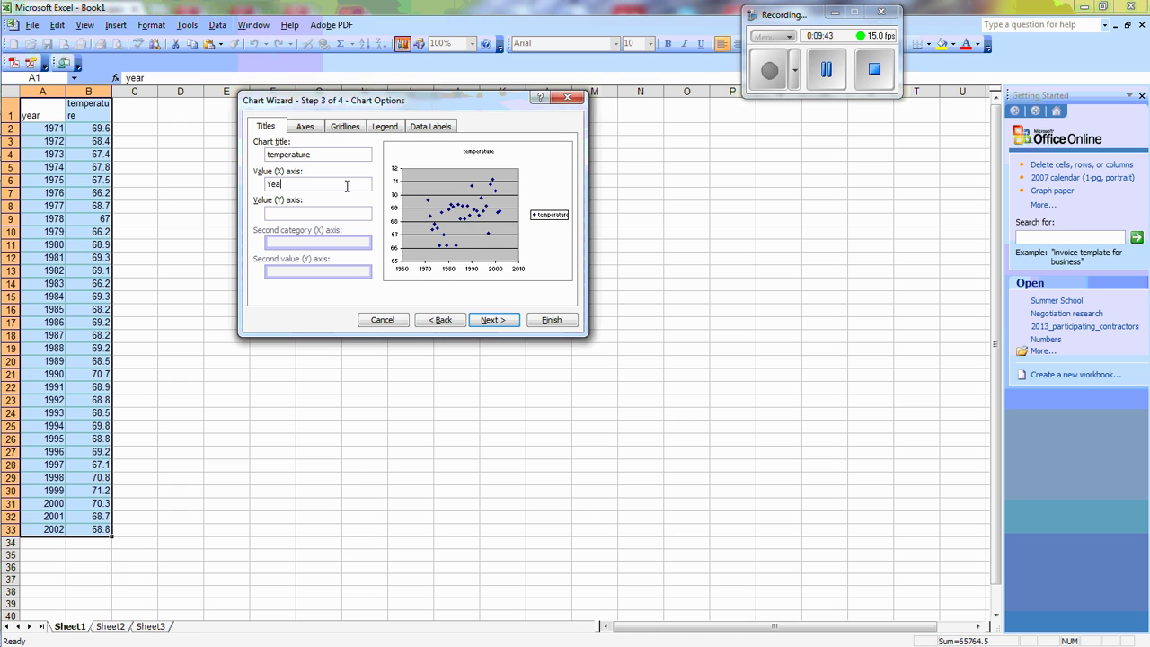
type("r")
key("Tab")
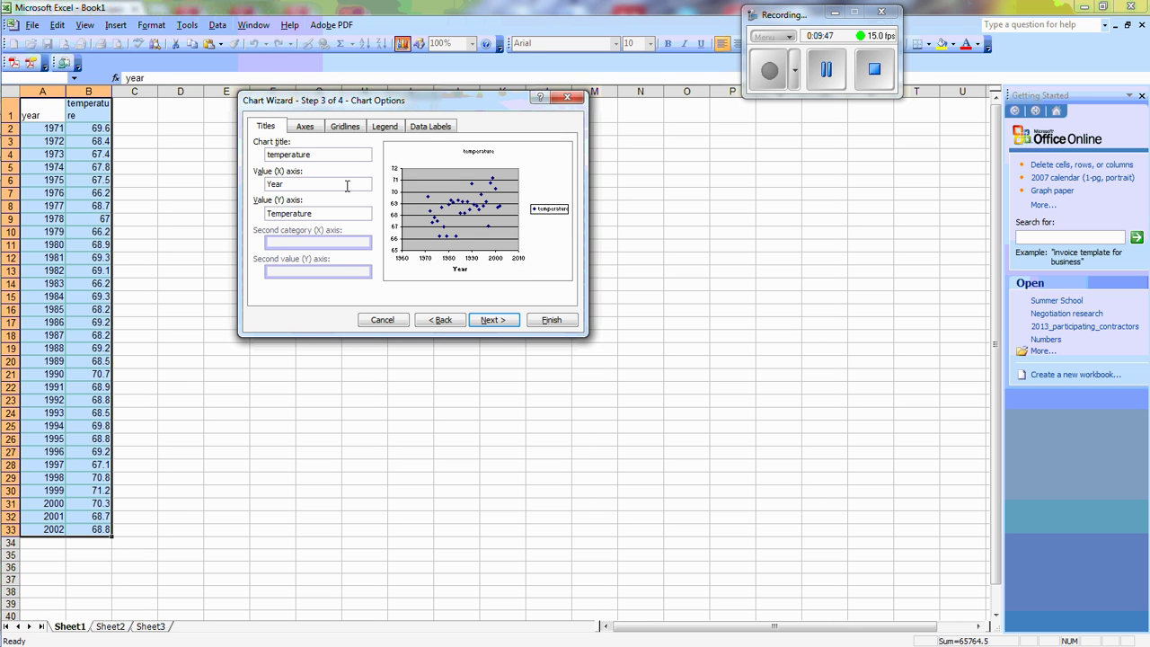
- Finish the scatter chart as an object in Sheet1 and dismiss the floating Chart toolbar
left_click(499, 321)
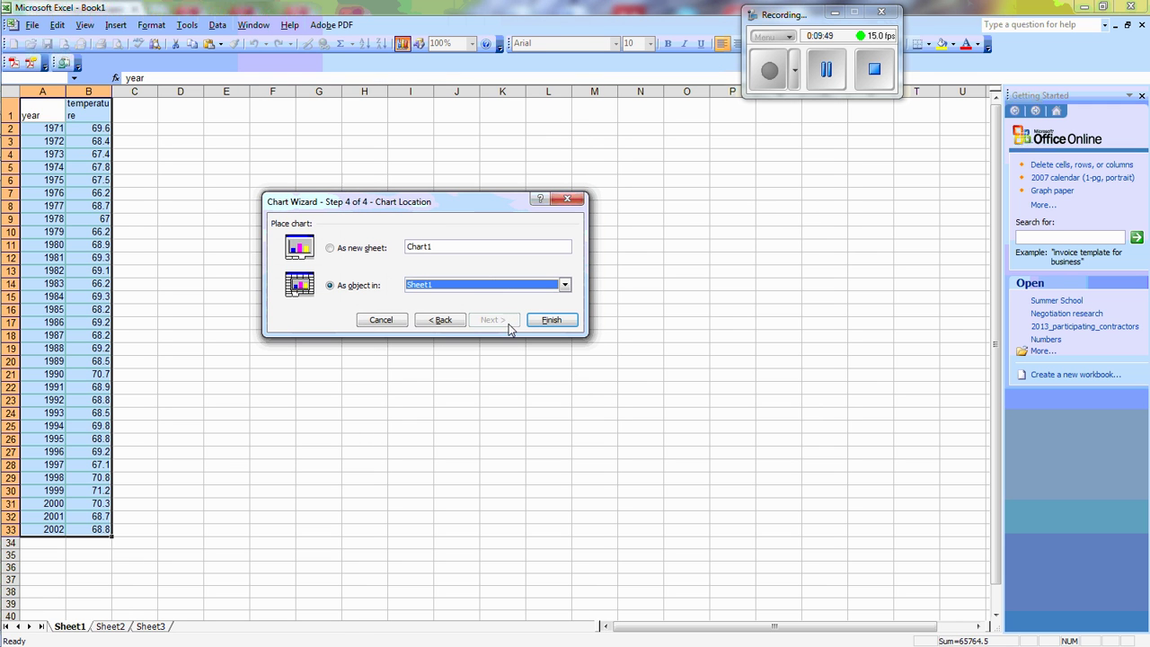
left_click(557, 322)
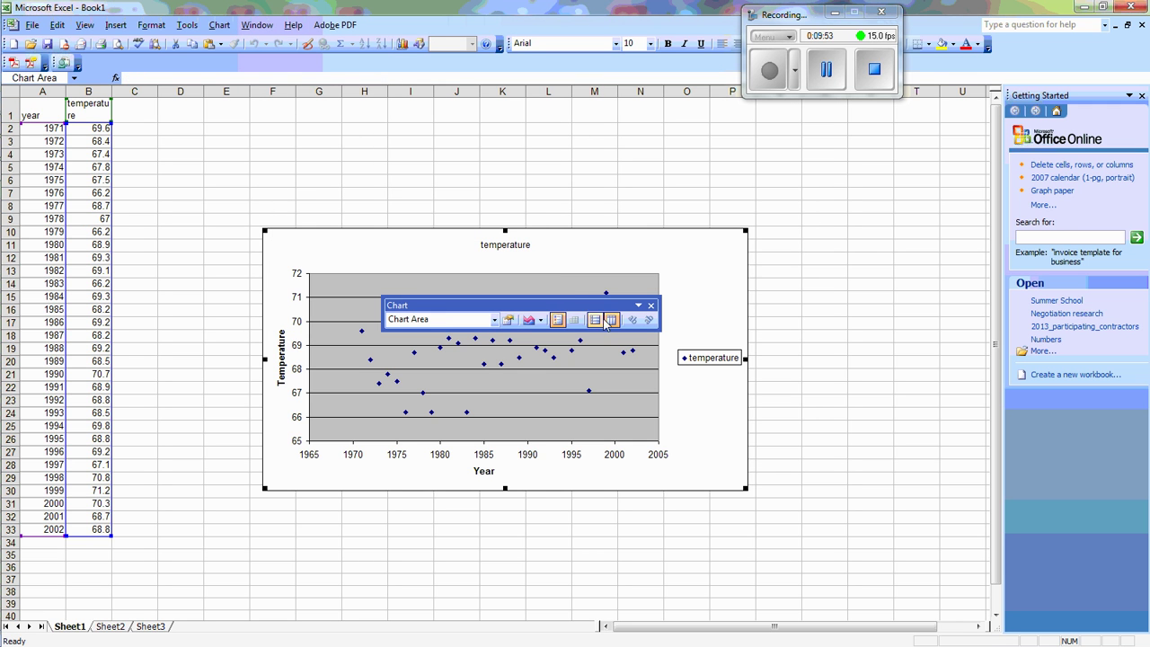
left_click(651, 305)
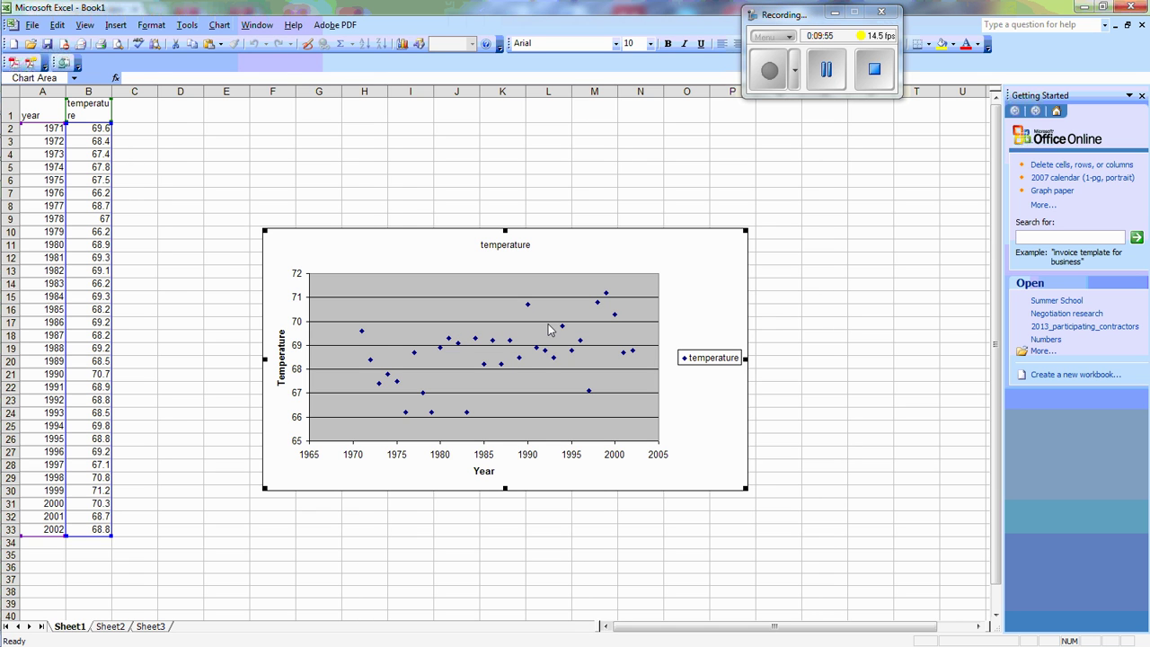
- Add a Linear trendline to the temperature series in the scatter chart
right_click(536, 348)
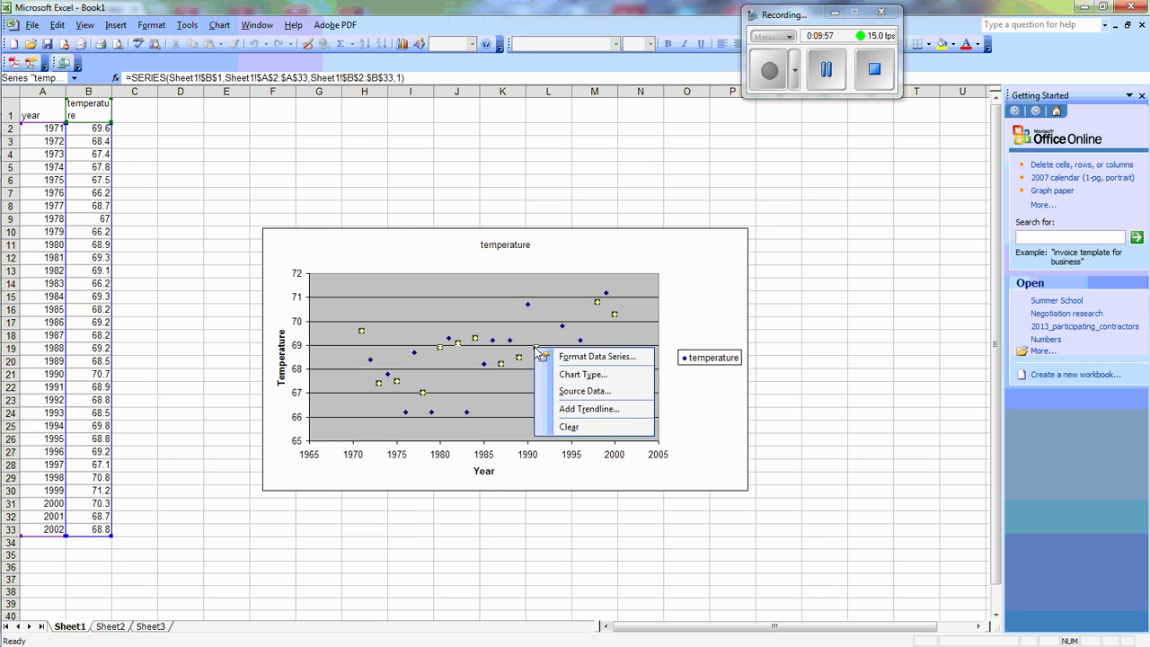
left_click(572, 409)
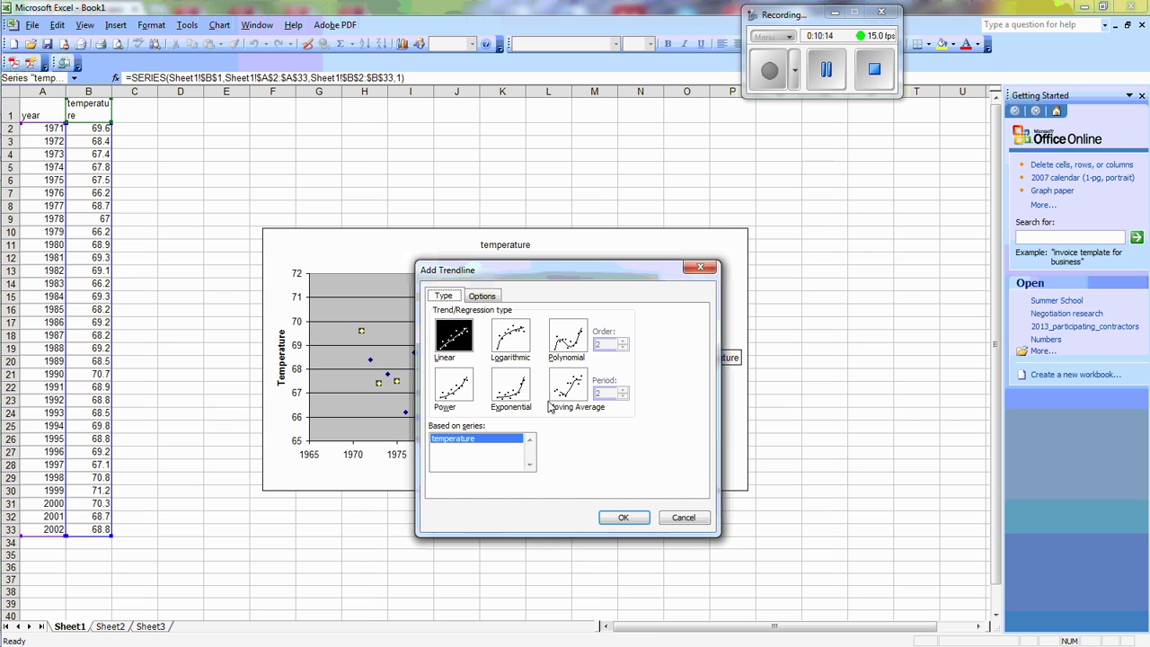
left_click(629, 516)
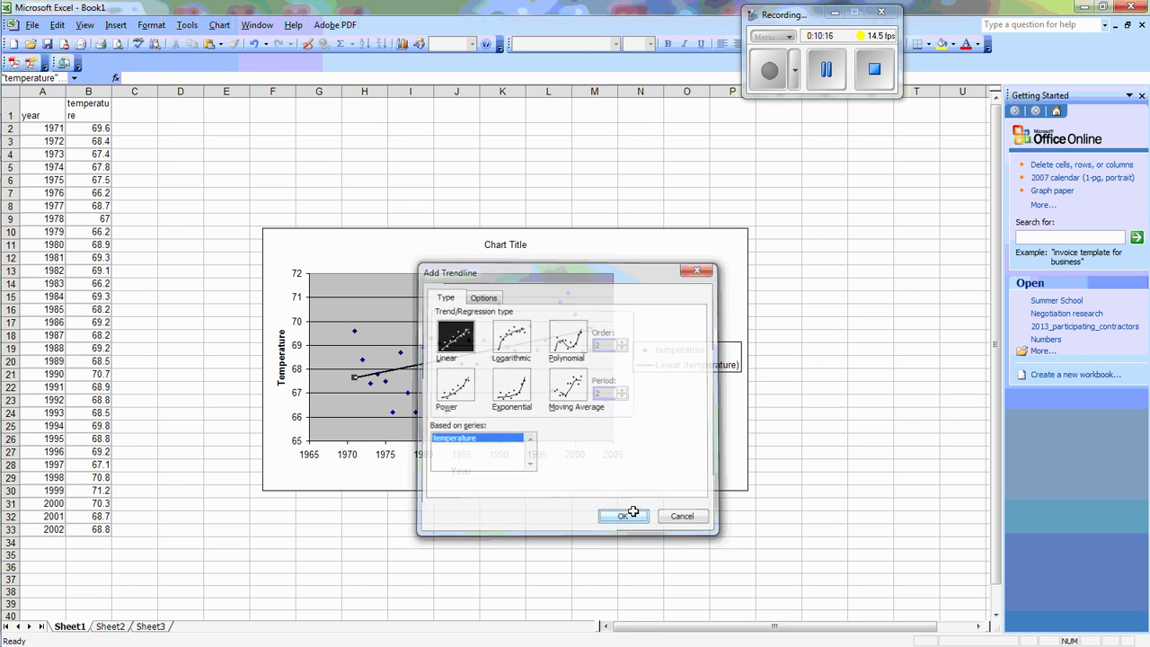
- Move the chart up near row 3 and enlarge it to span about columns F to U
left_click(610, 226)
left_click_drag(610, 225, 625, 175)
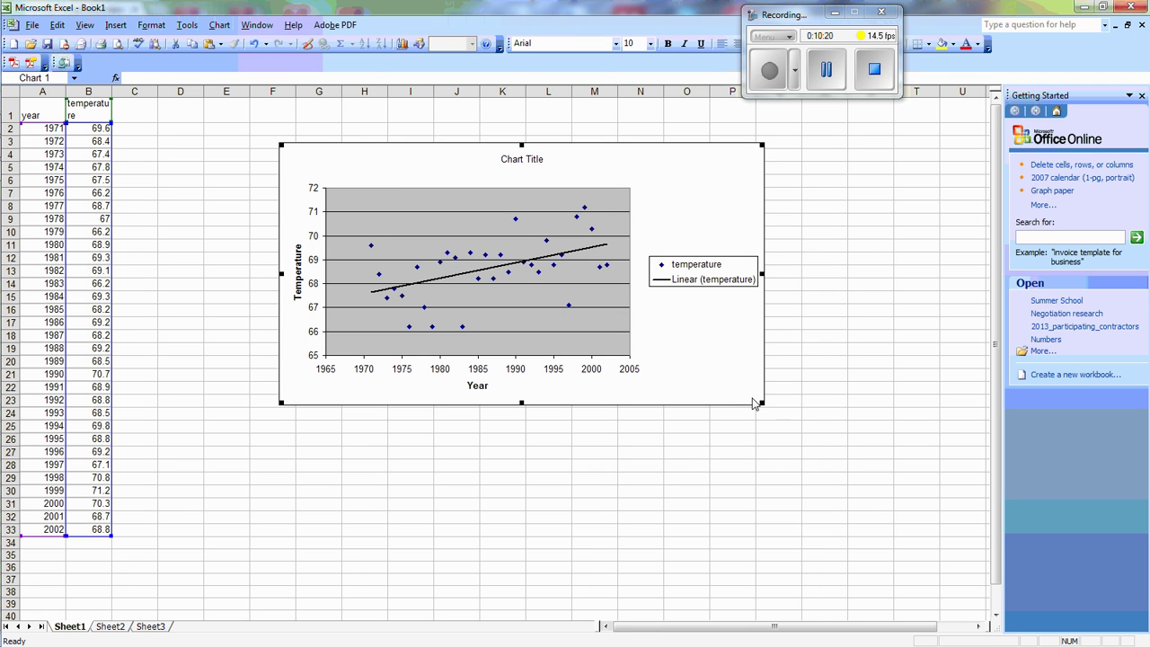
left_click_drag(760, 403, 964, 557)
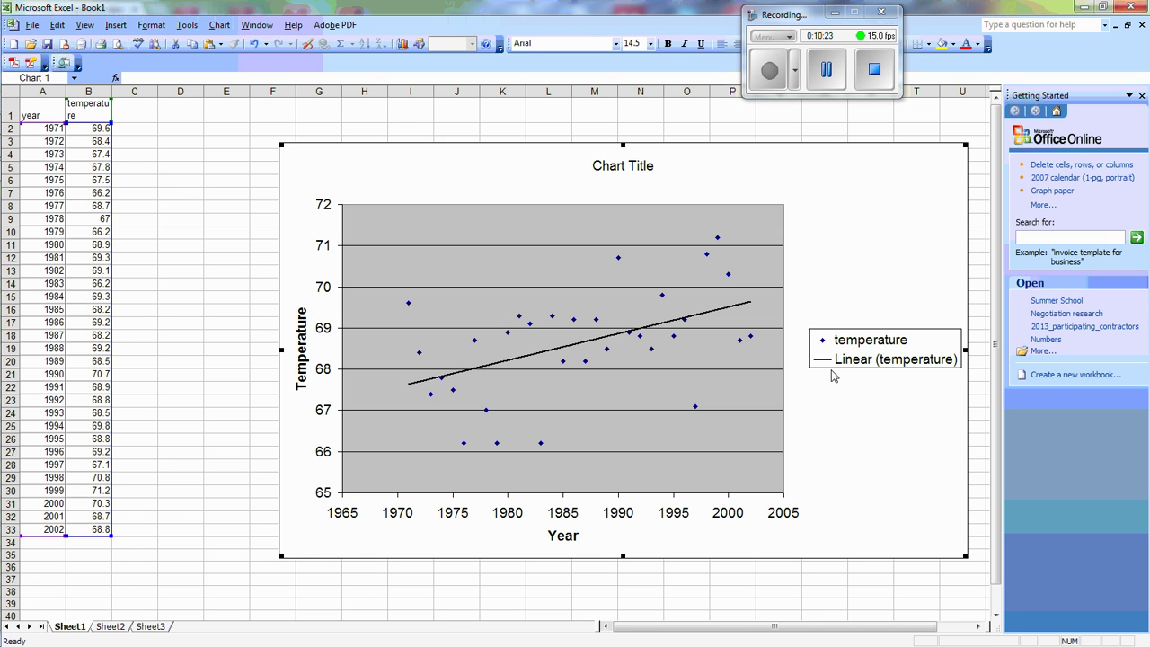
- Display the linear trendline's equation on the chart and place it in the empty area near the top of the plot
left_click(719, 308)
right_click(718, 312)
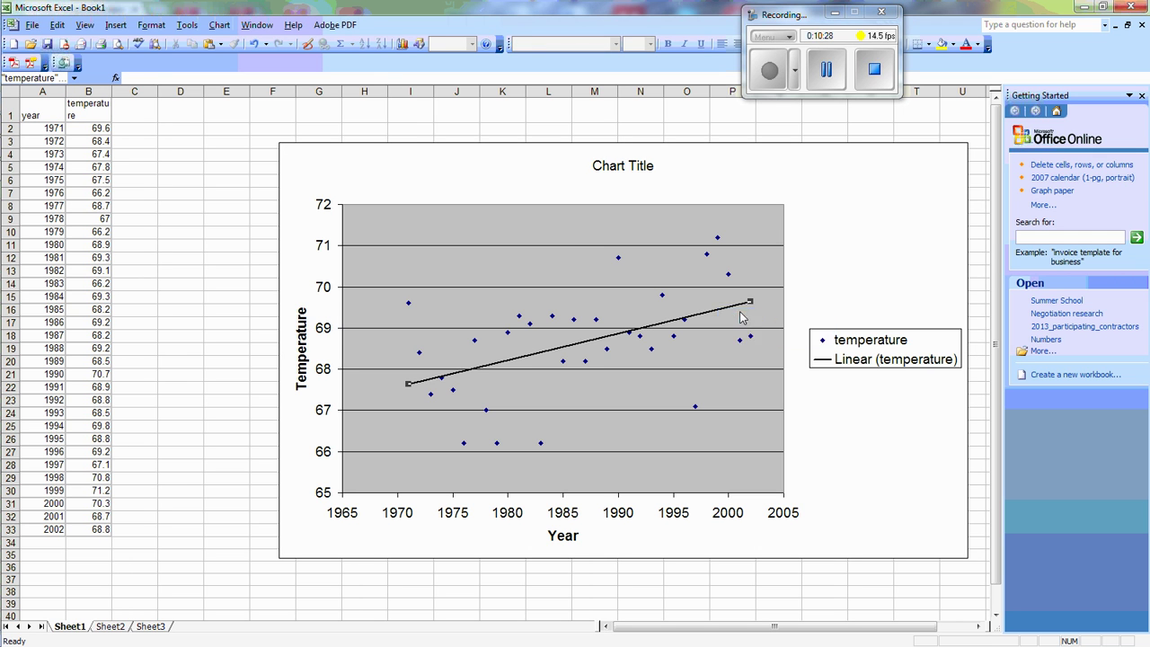
left_click(744, 317)
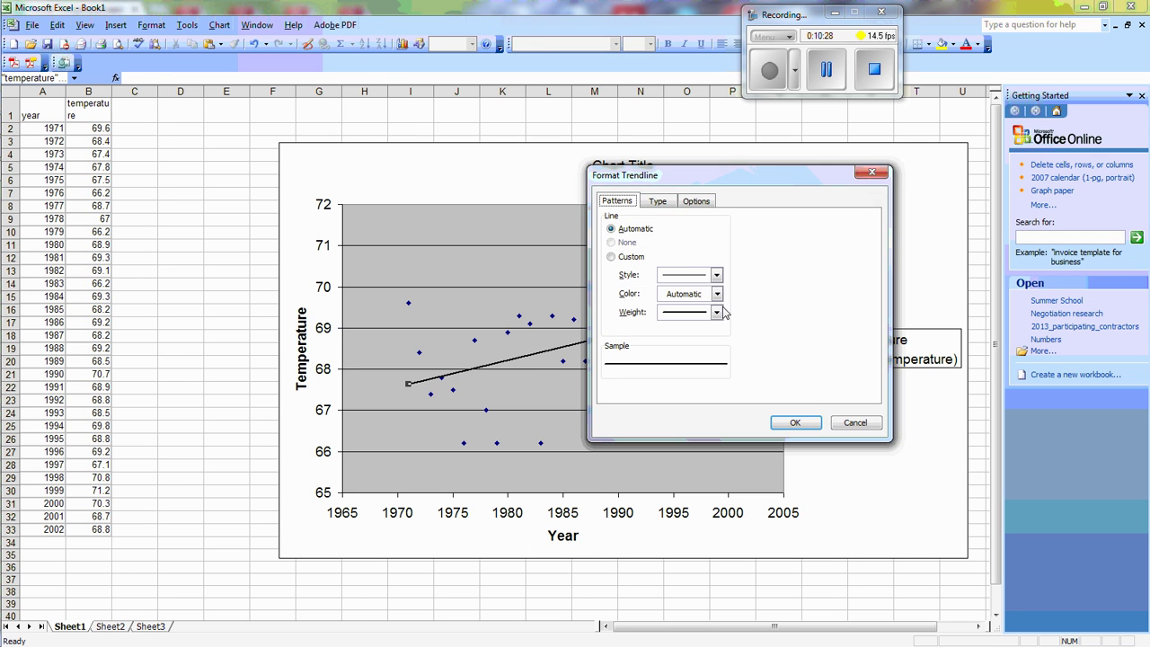
left_click(698, 201)
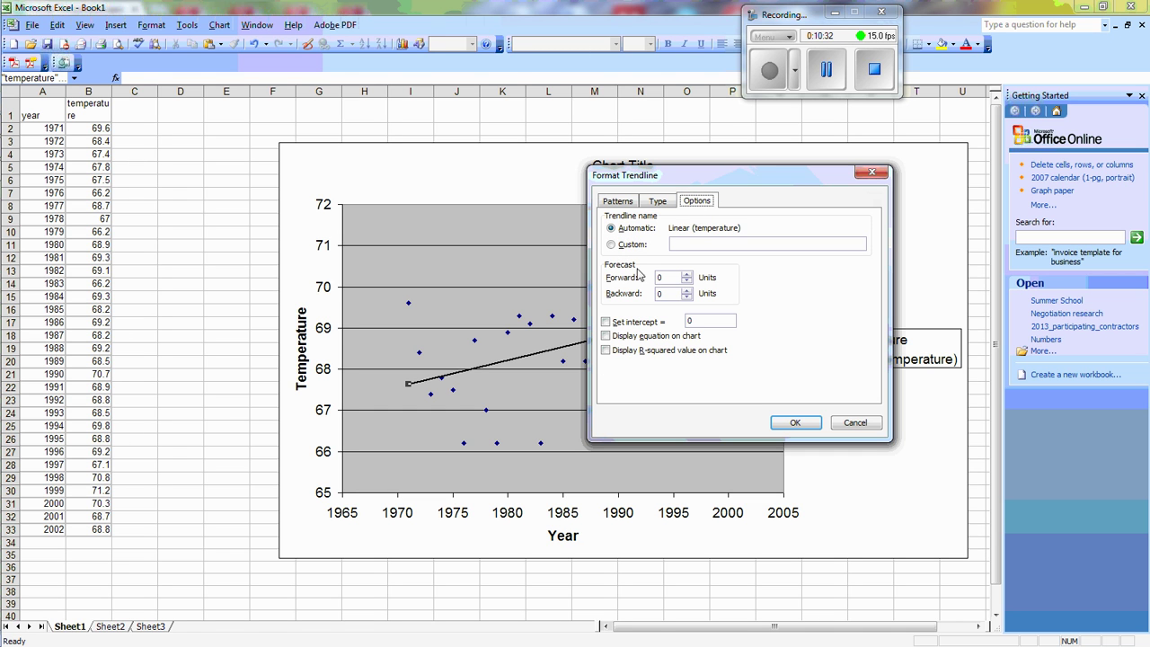
left_click(625, 337)
left_click(795, 422)
left_click(683, 301)
left_click_drag(683, 302, 498, 217)
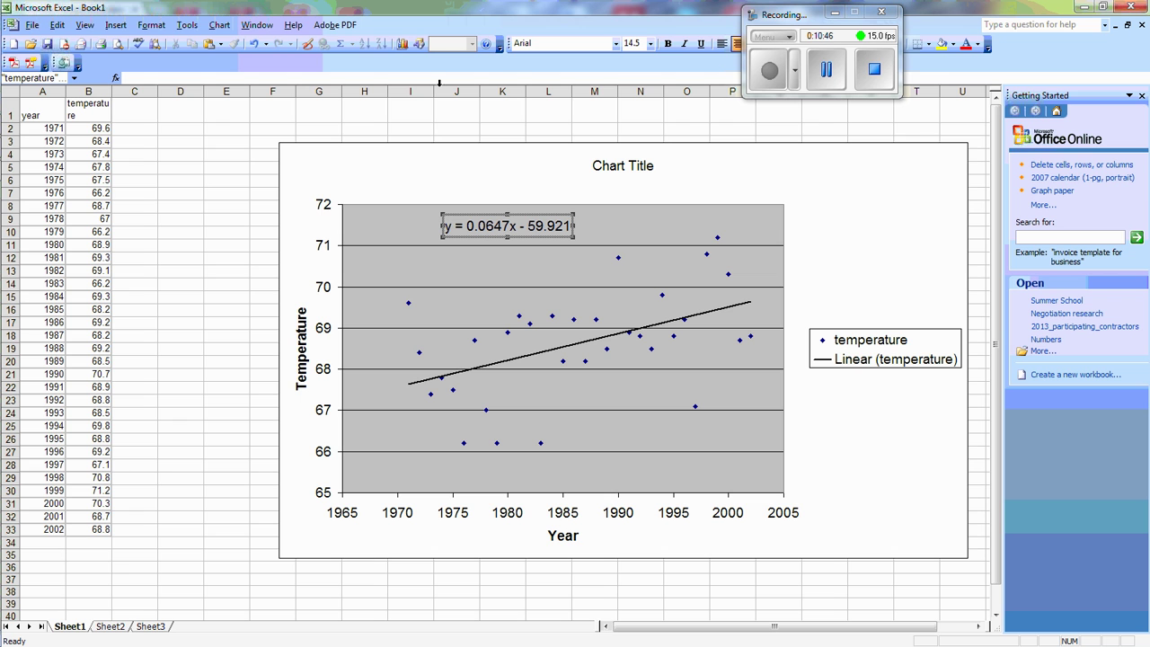
left_click(566, 267)
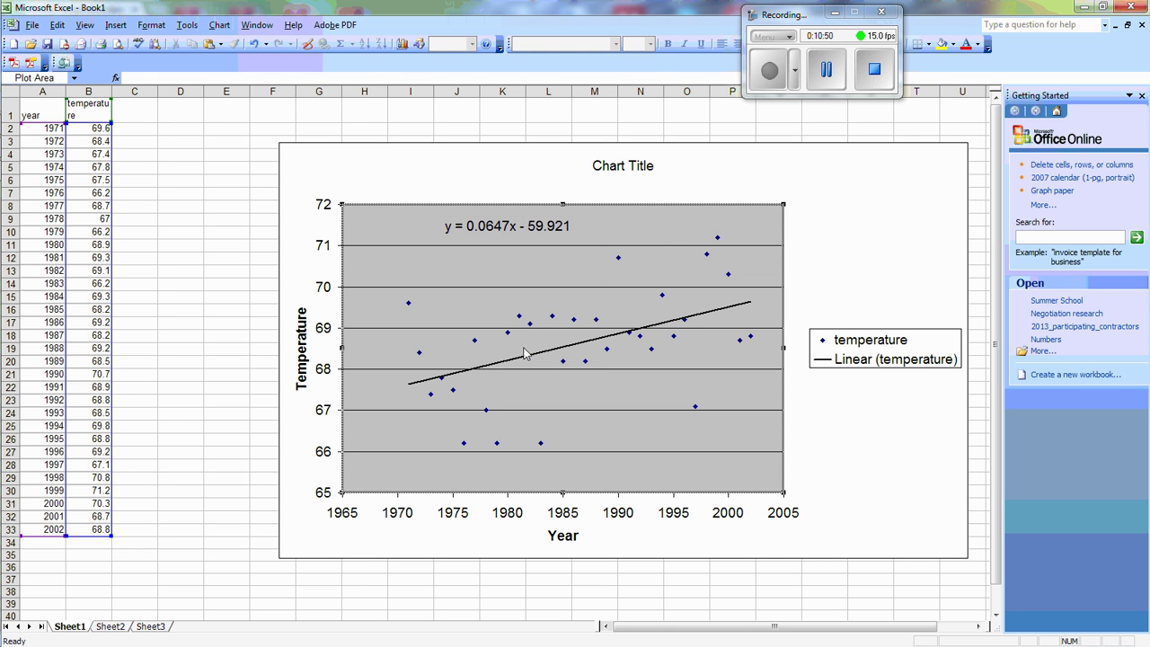
scroll(522, 347, "right", 10)
scroll(522, 347, "left", 10)
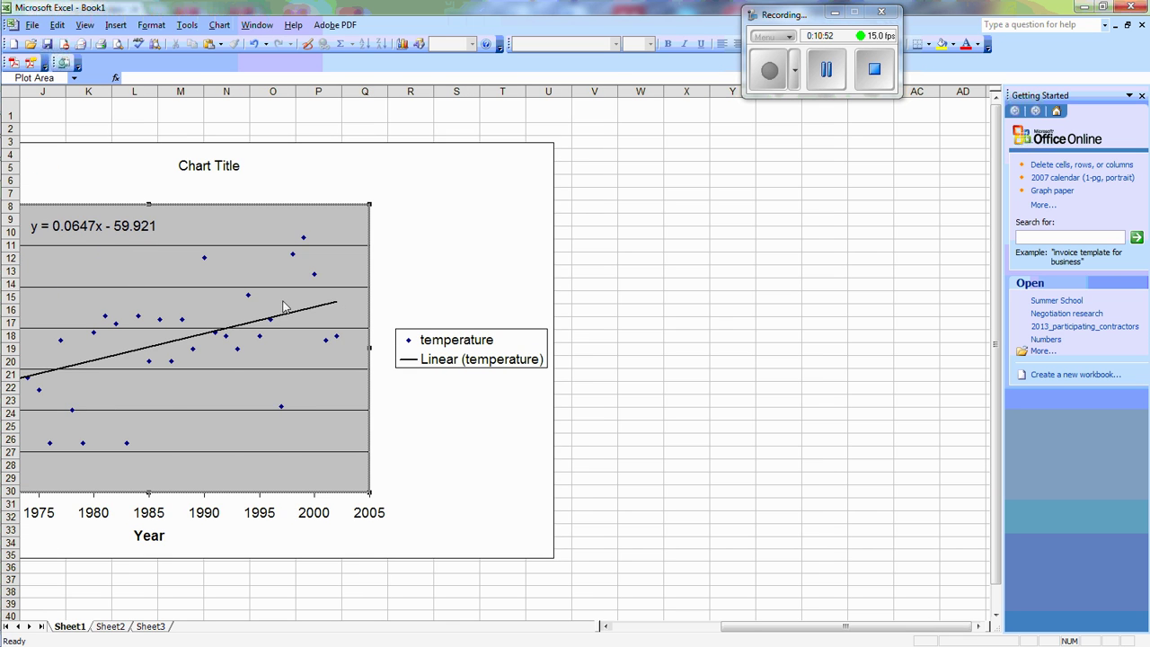
scroll(405, 363, "left", 3)
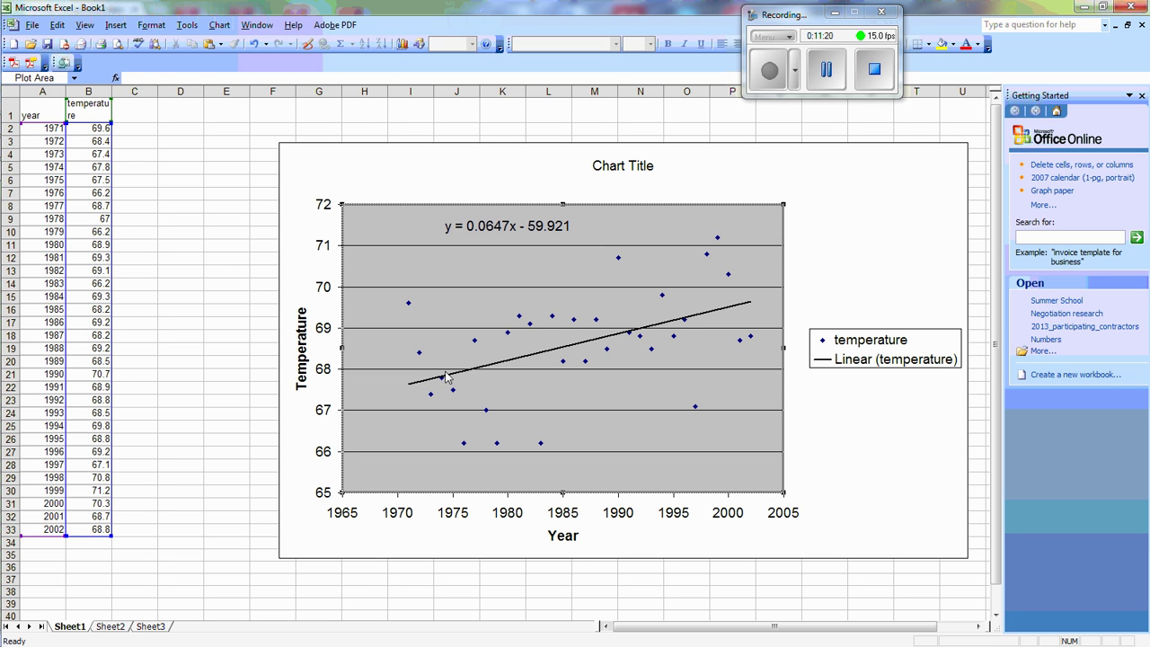
- Switch back to the Google Sheets temperature spreadsheet and delete the faulty array formula in C1
left_click(1106, 6)
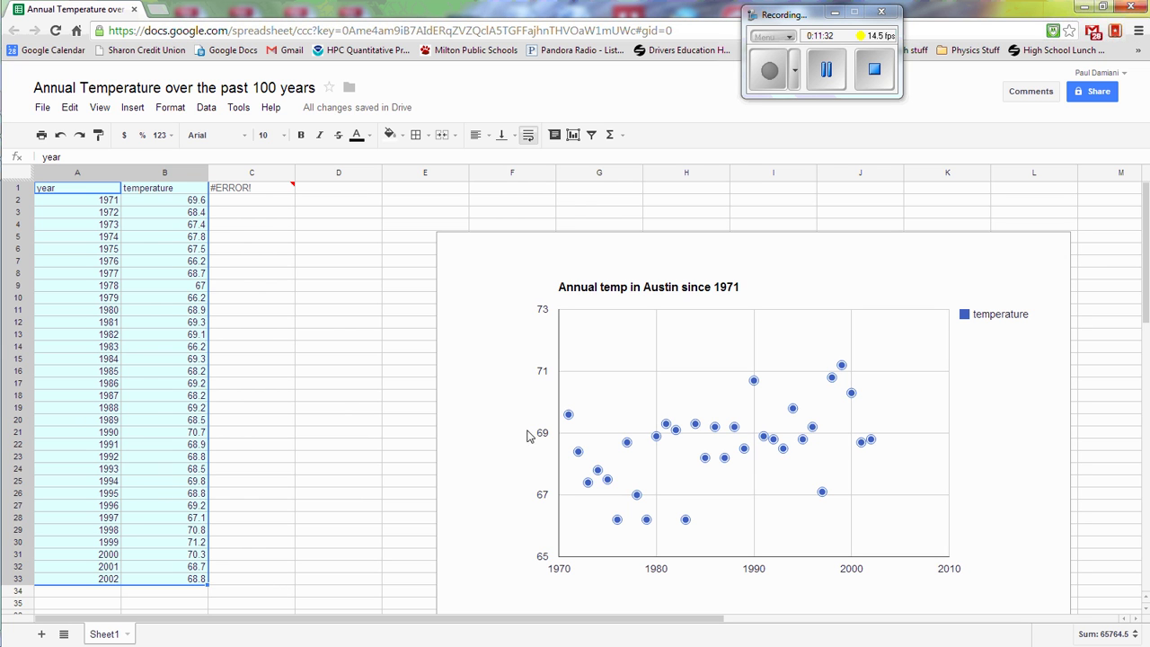
left_click(268, 193)
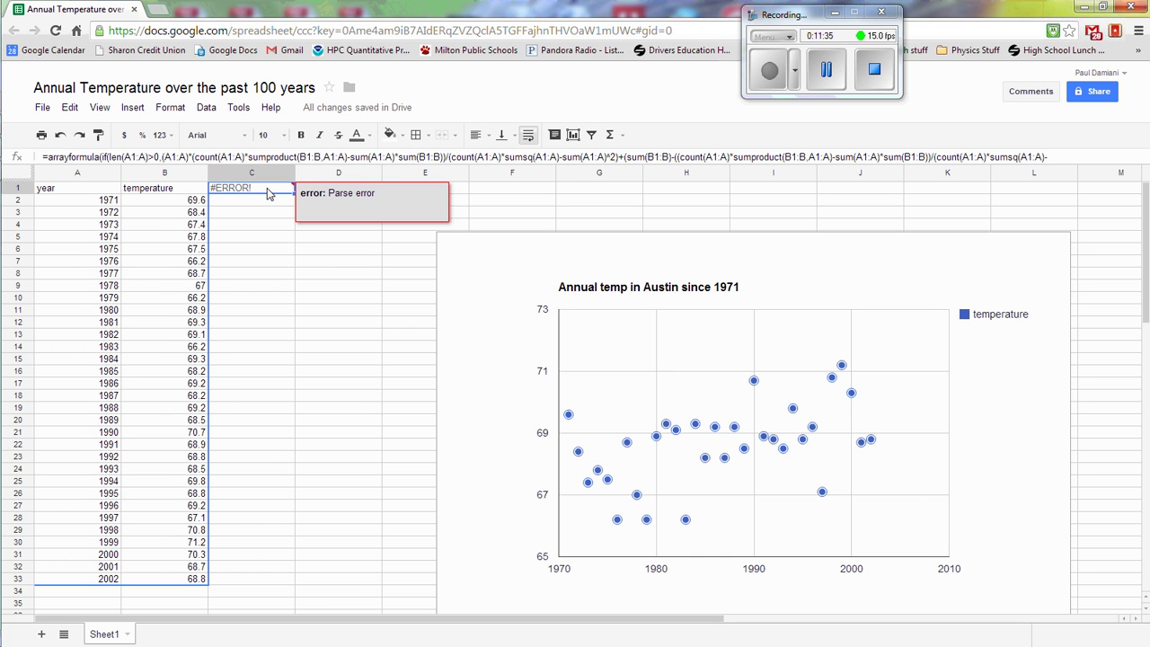
key("Delete")
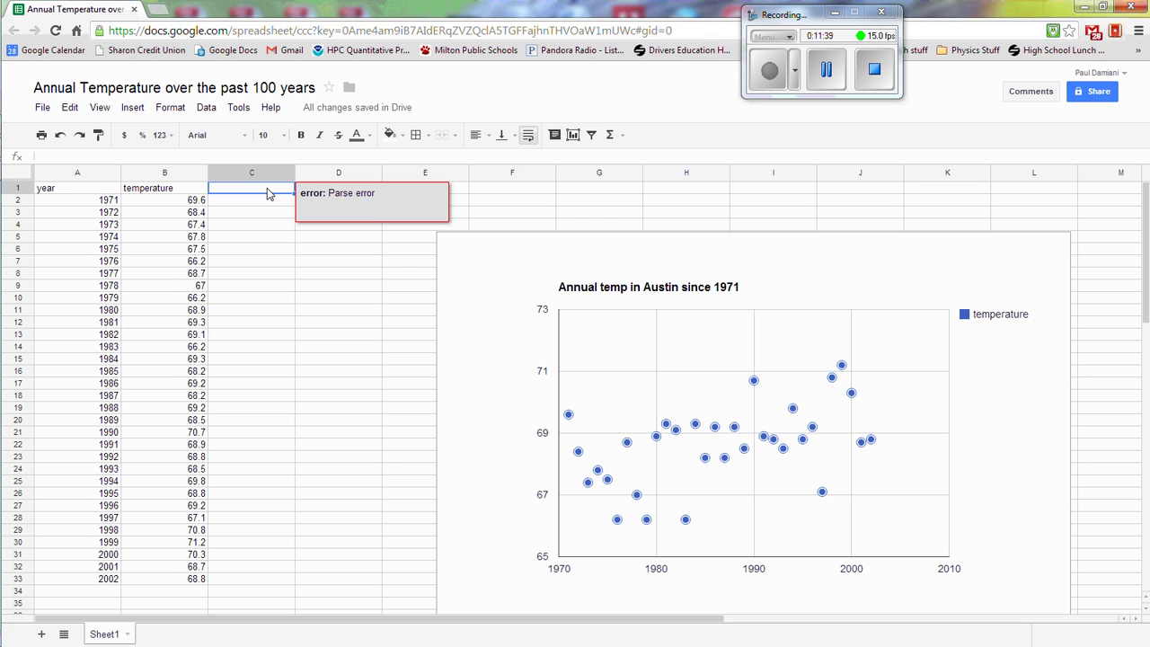
key("Down")
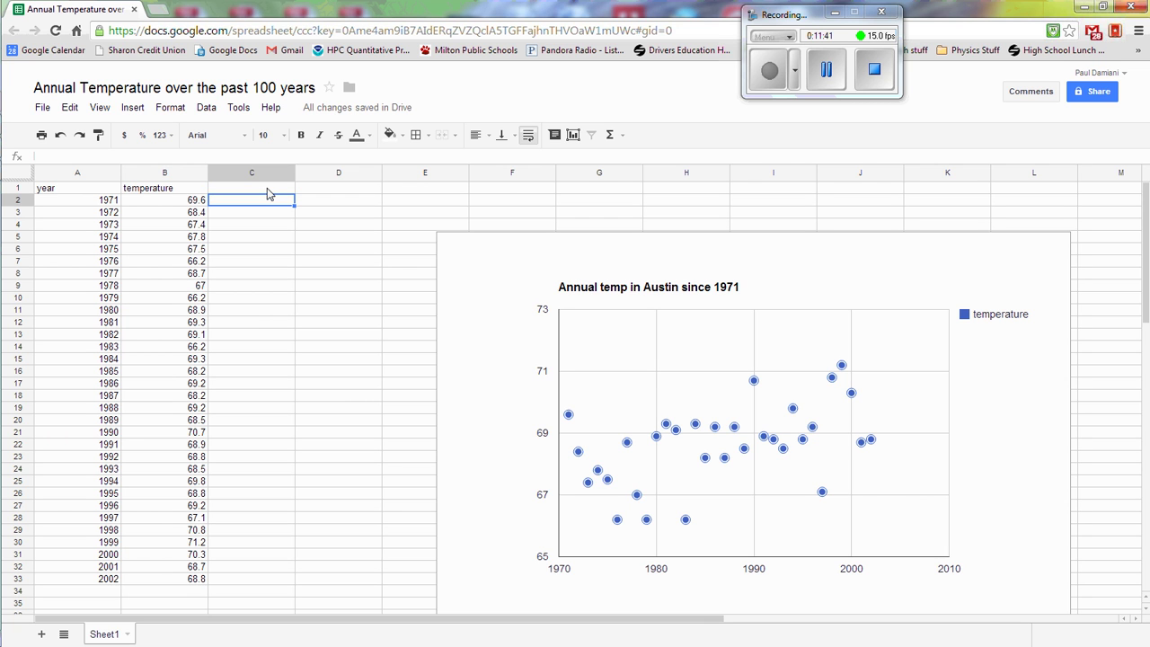
key("Down")
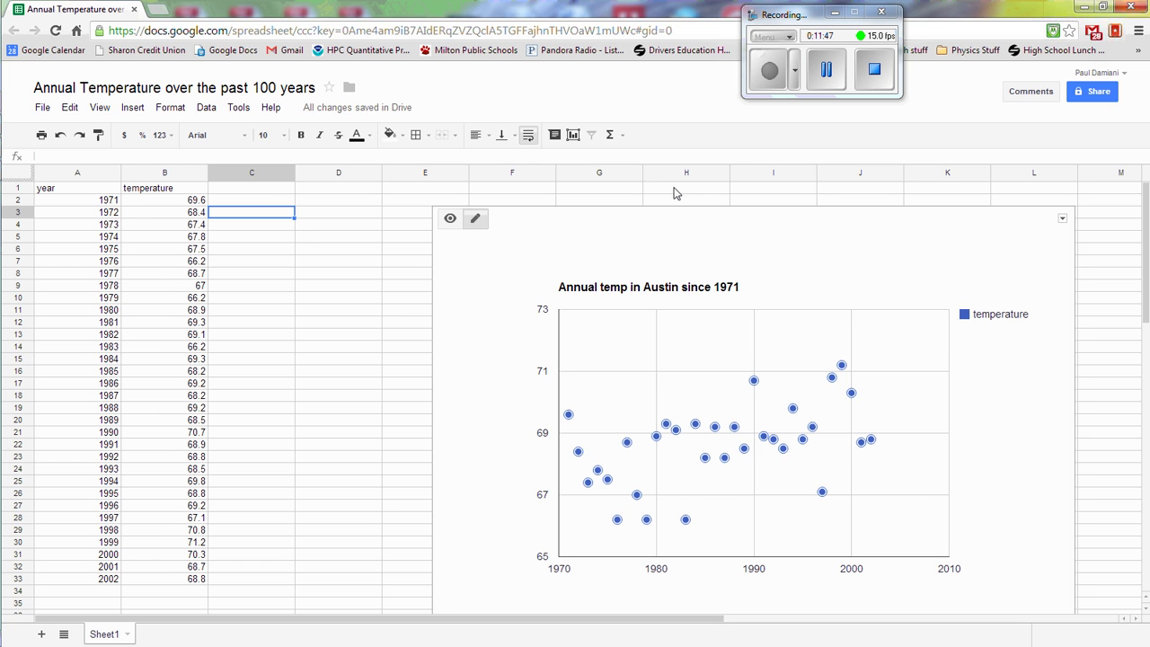
- Move the Austin temperature chart closer to the data, starting in column D at row 1
left_click_drag(666, 220, 557, 137)
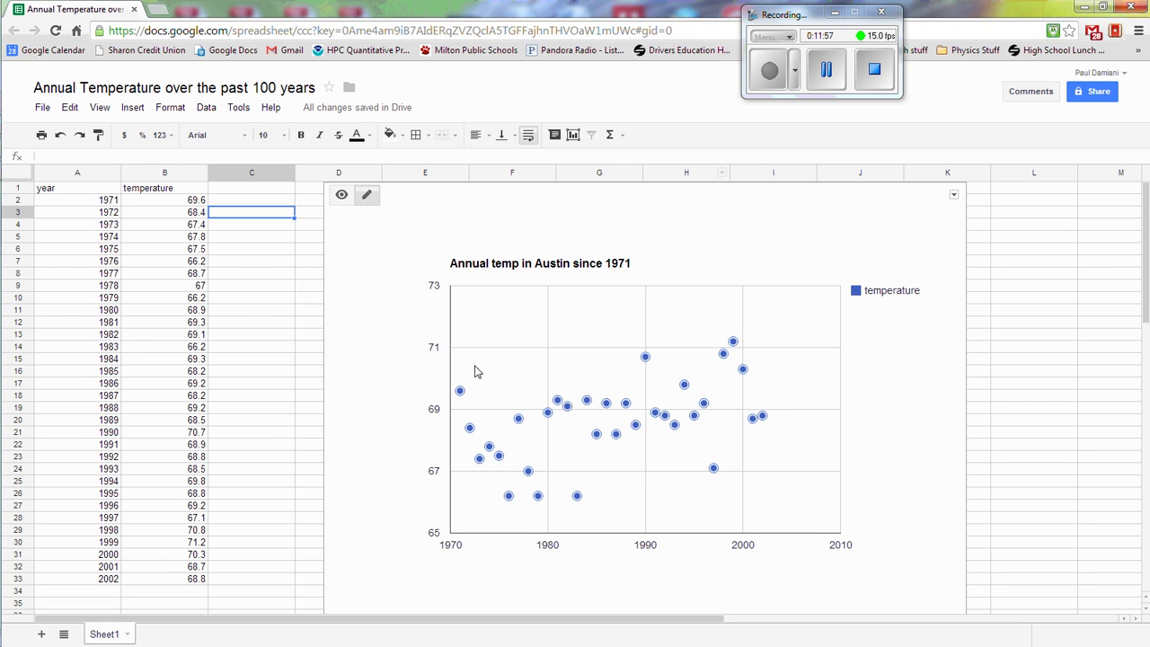
left_click(42, 112)
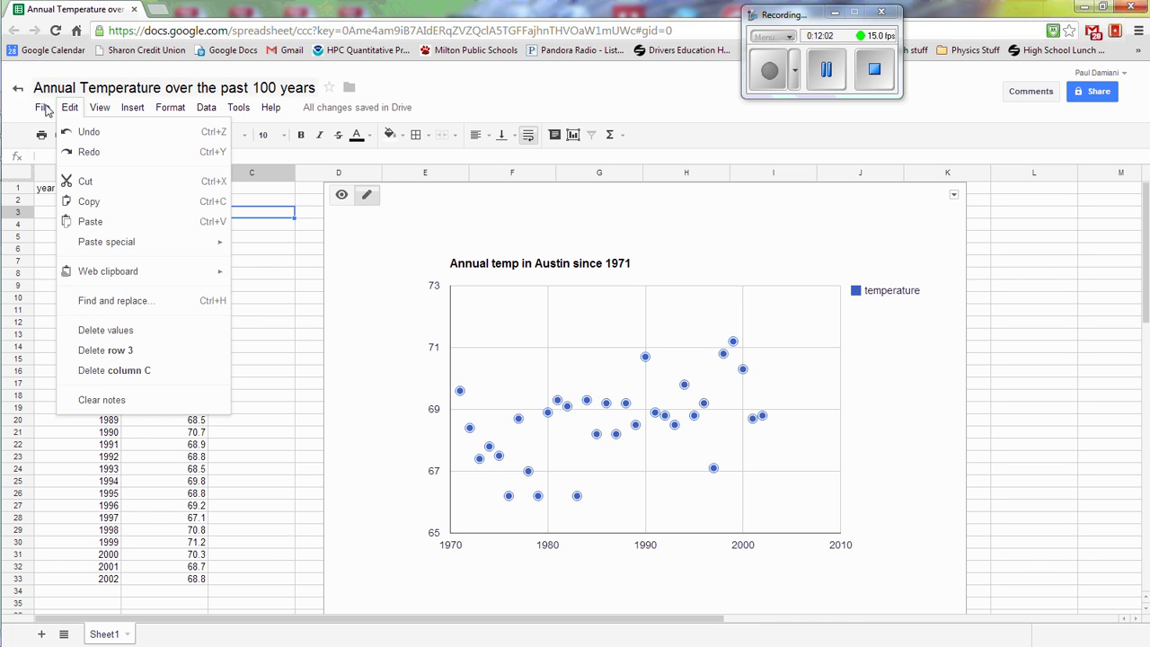
mouse_move(69, 107)
left_click(600, 96)
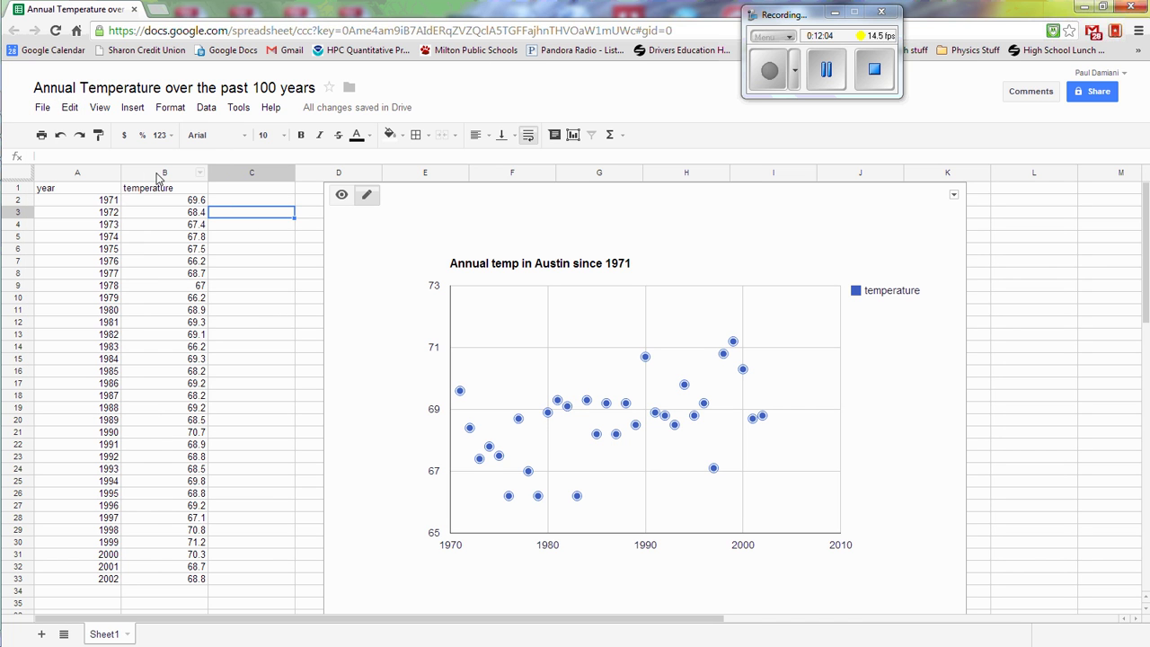